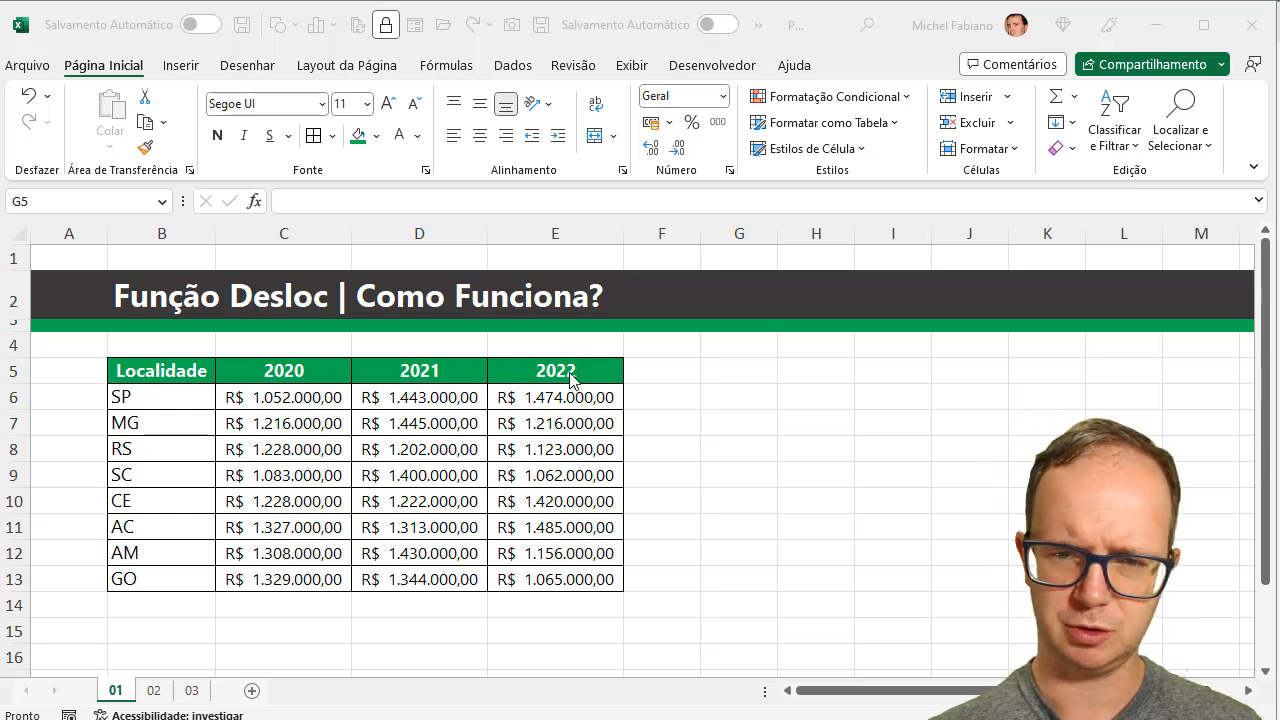
Step: Enter the header Localidade in G5 with SP below it in G6, and fit column G's width to its contents
click(760, 372)
double_click(763, 374)
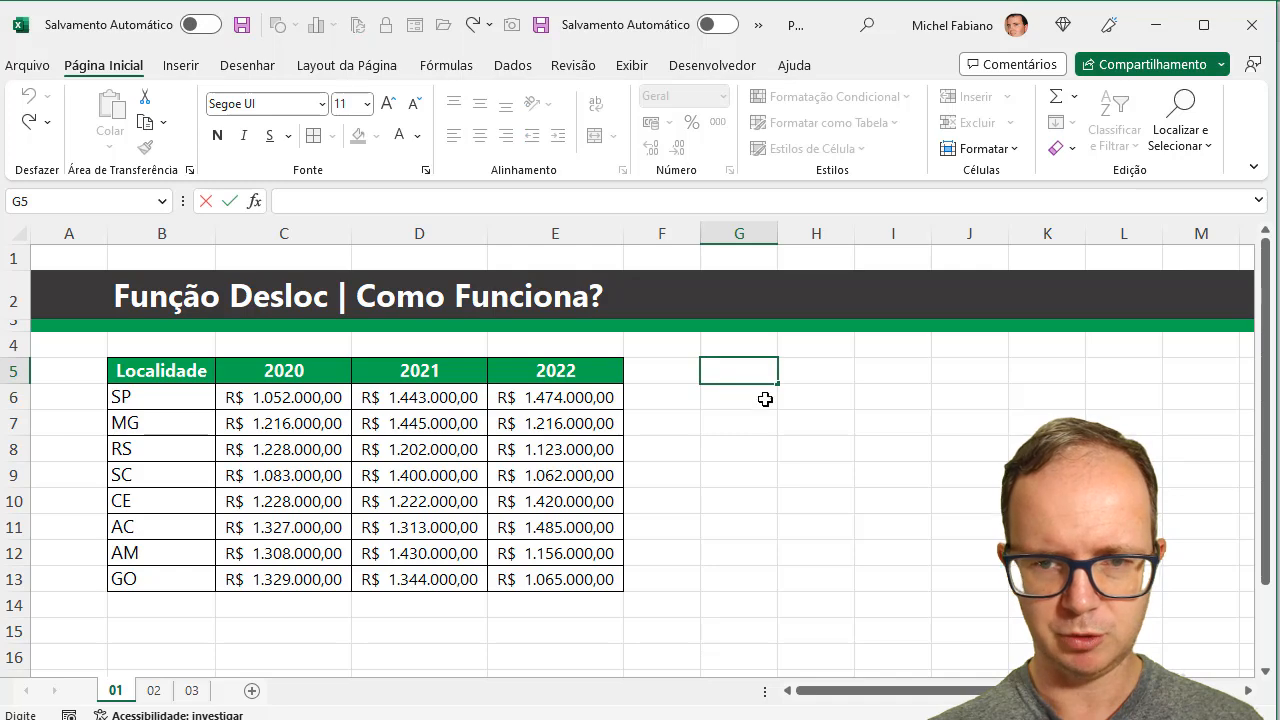
click(766, 420)
click(758, 376)
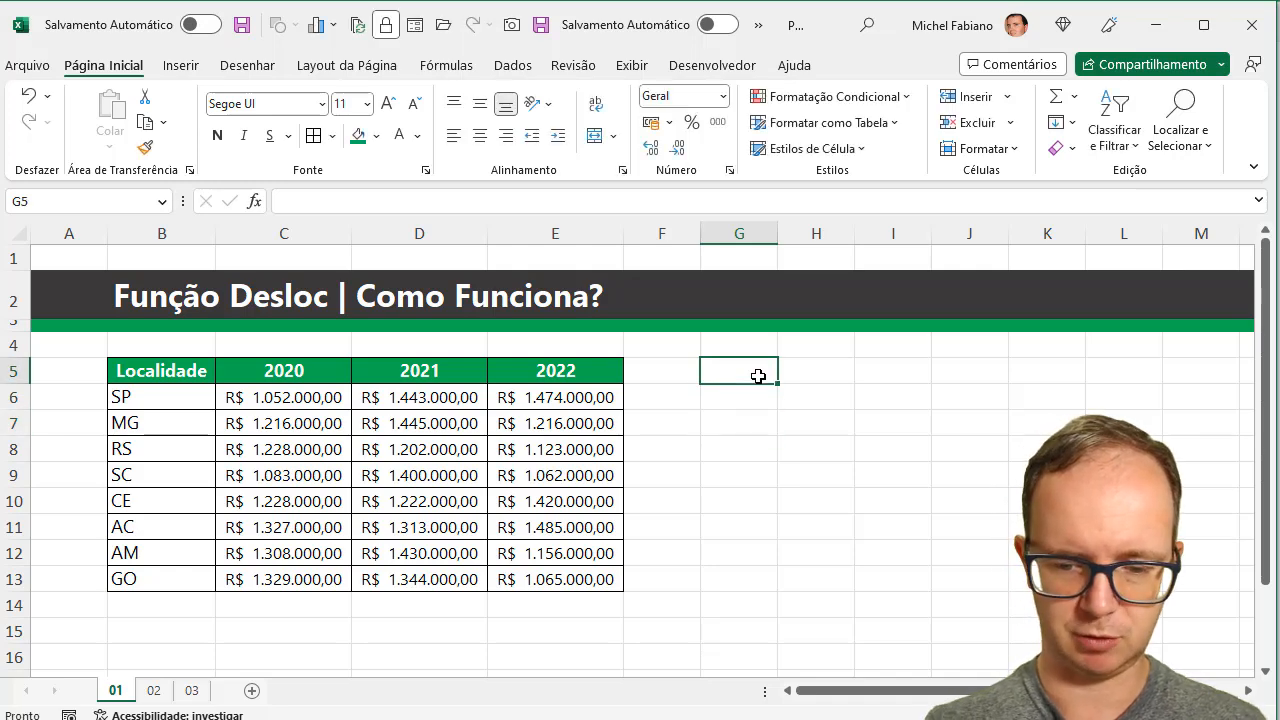
text(Localidade)
key(Return)
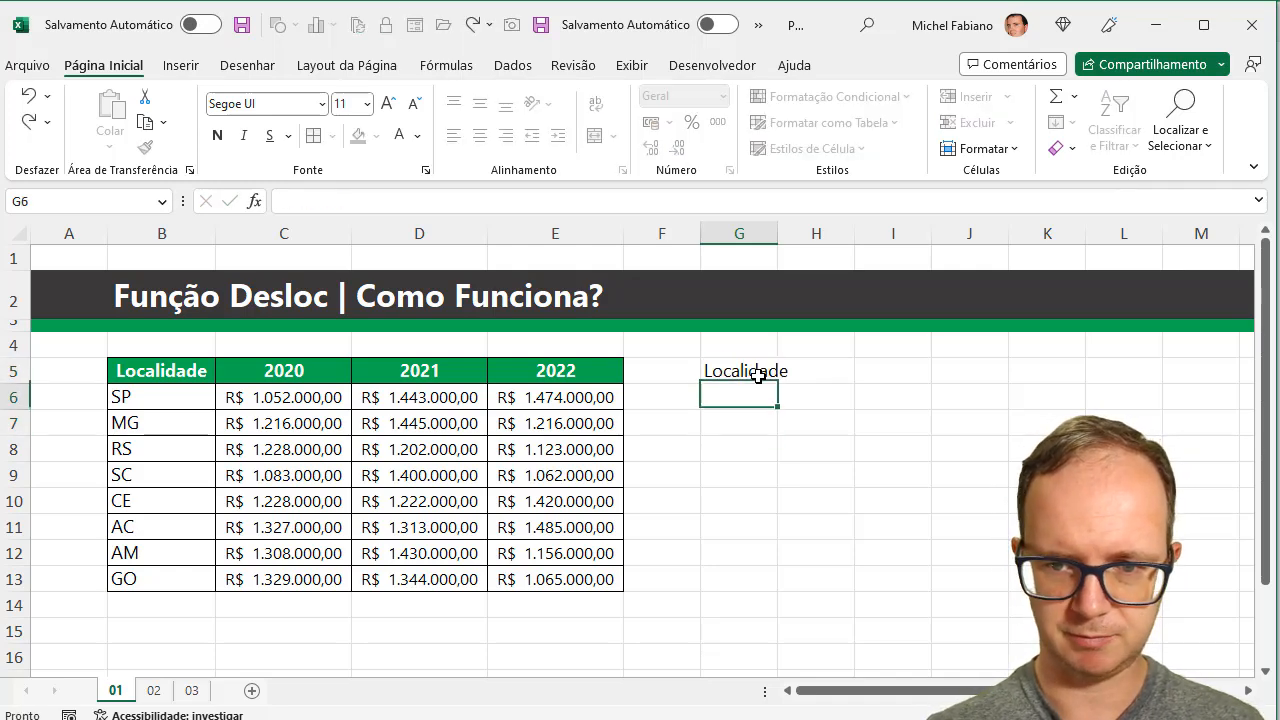
text(SP)
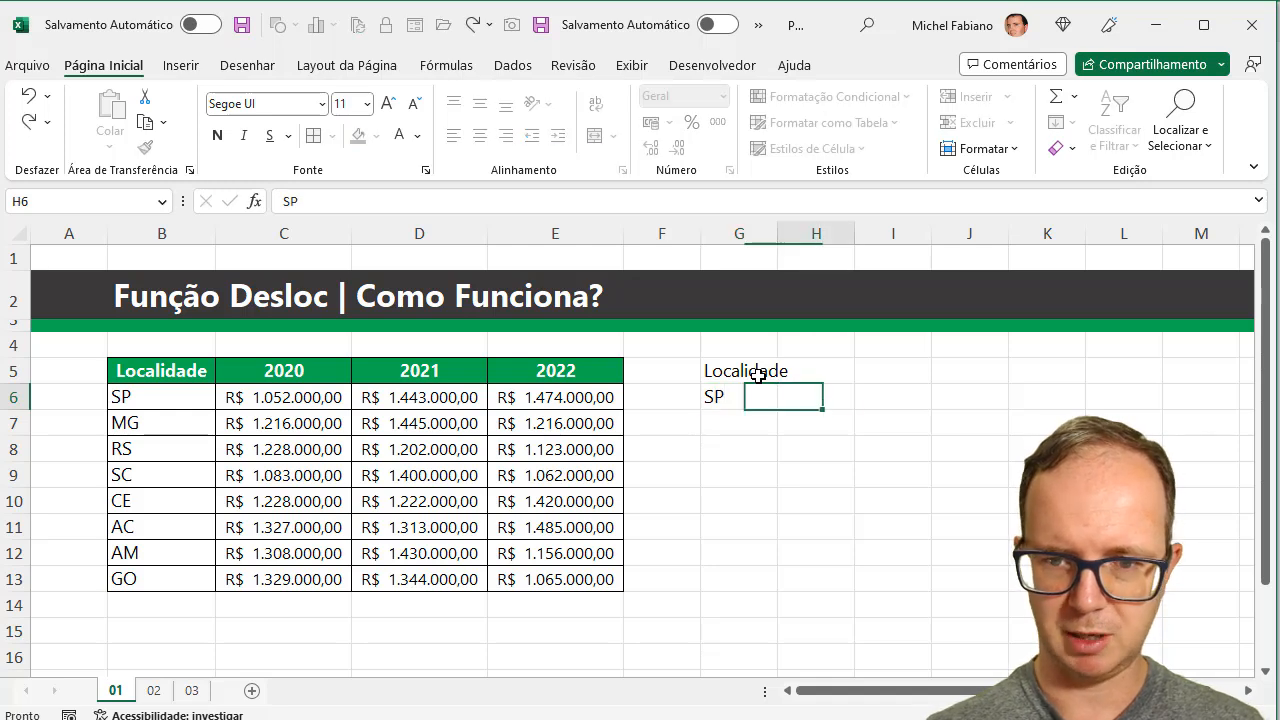
key(Tab)
key(Up)
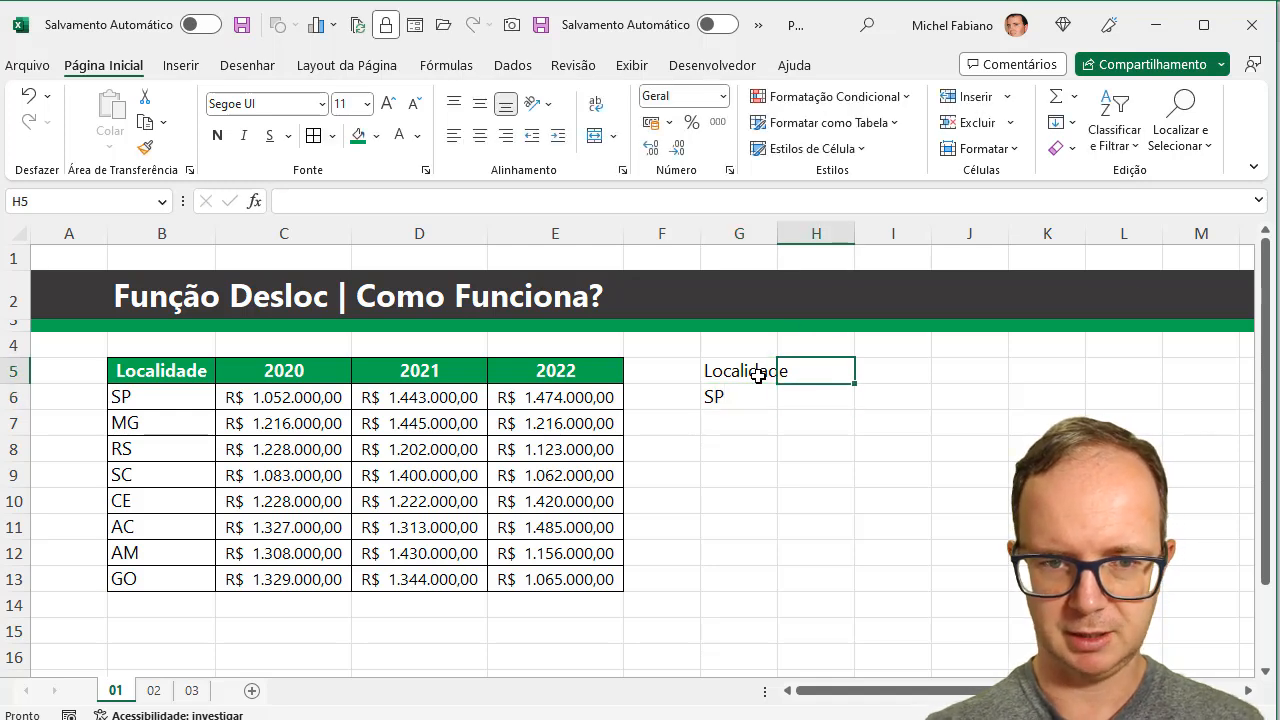
double_click(776, 241)
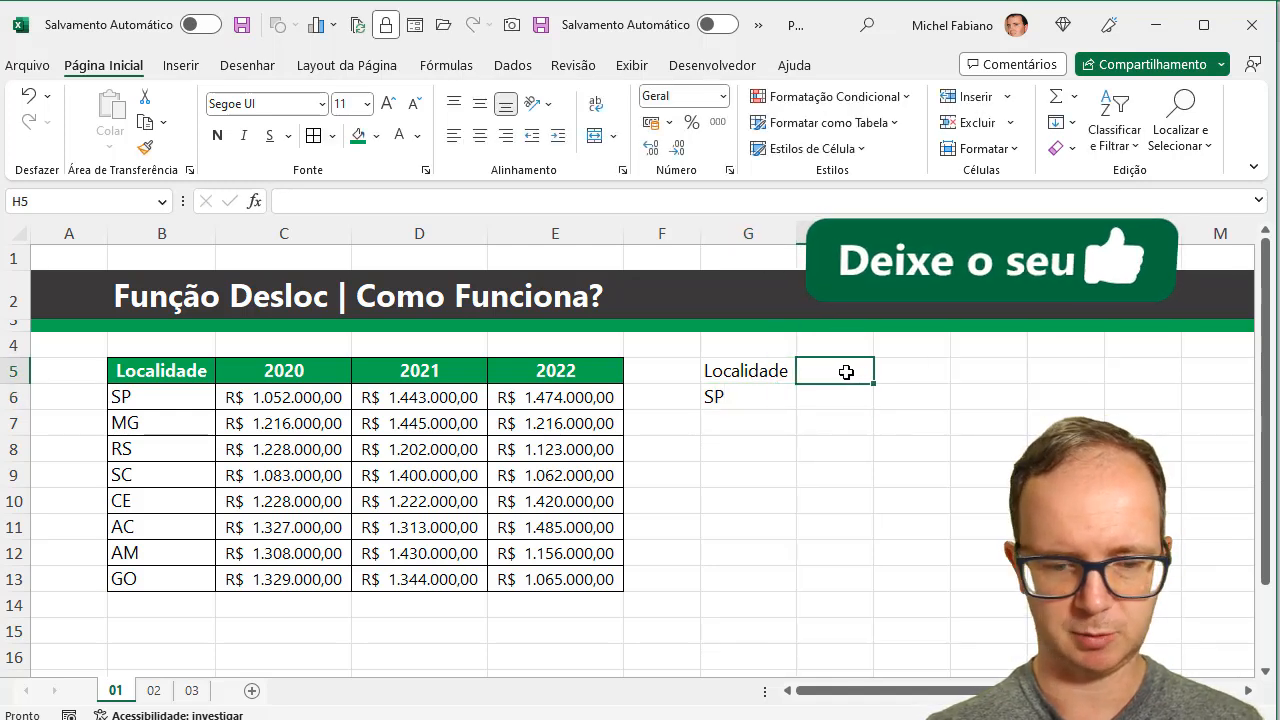
Step: Add the year headers 2020, 2021 and 2022 in cells H5 to J5, beside the Localidade header
text(2020)
key(Tab)
text(2021)
key(Tab)
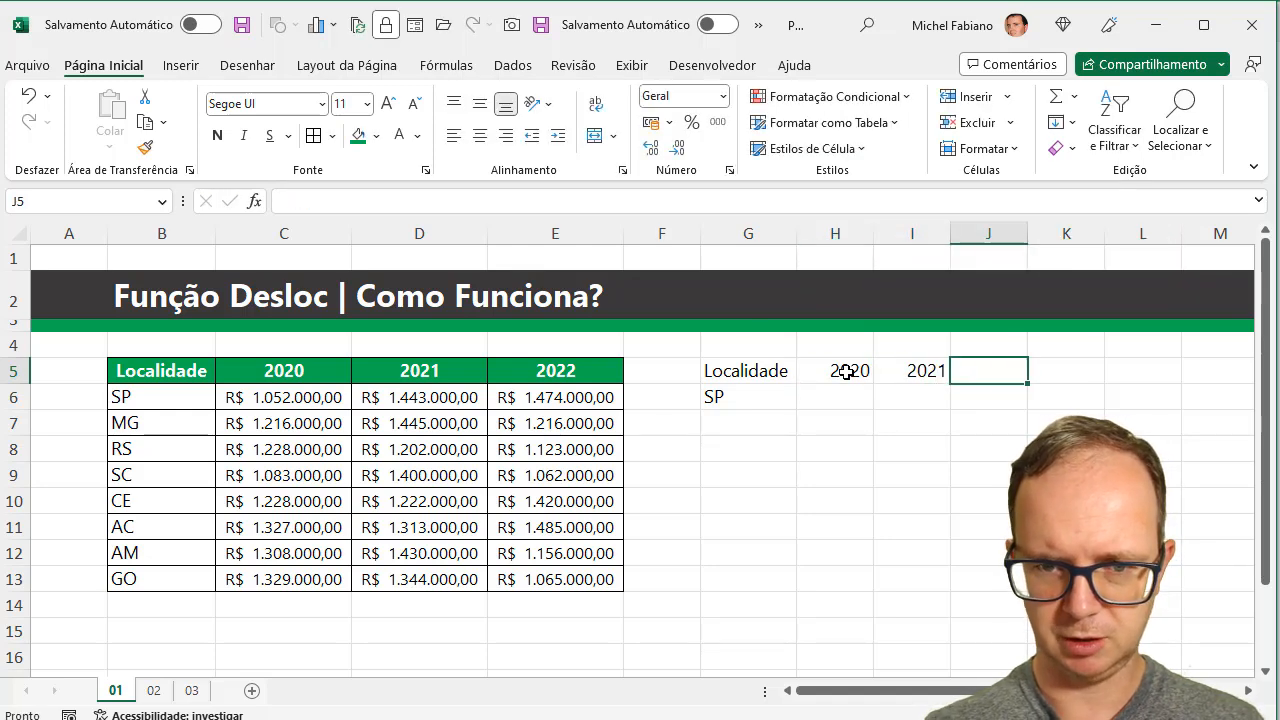
text(2022)
key(Return)
key(Left)
key(Left)
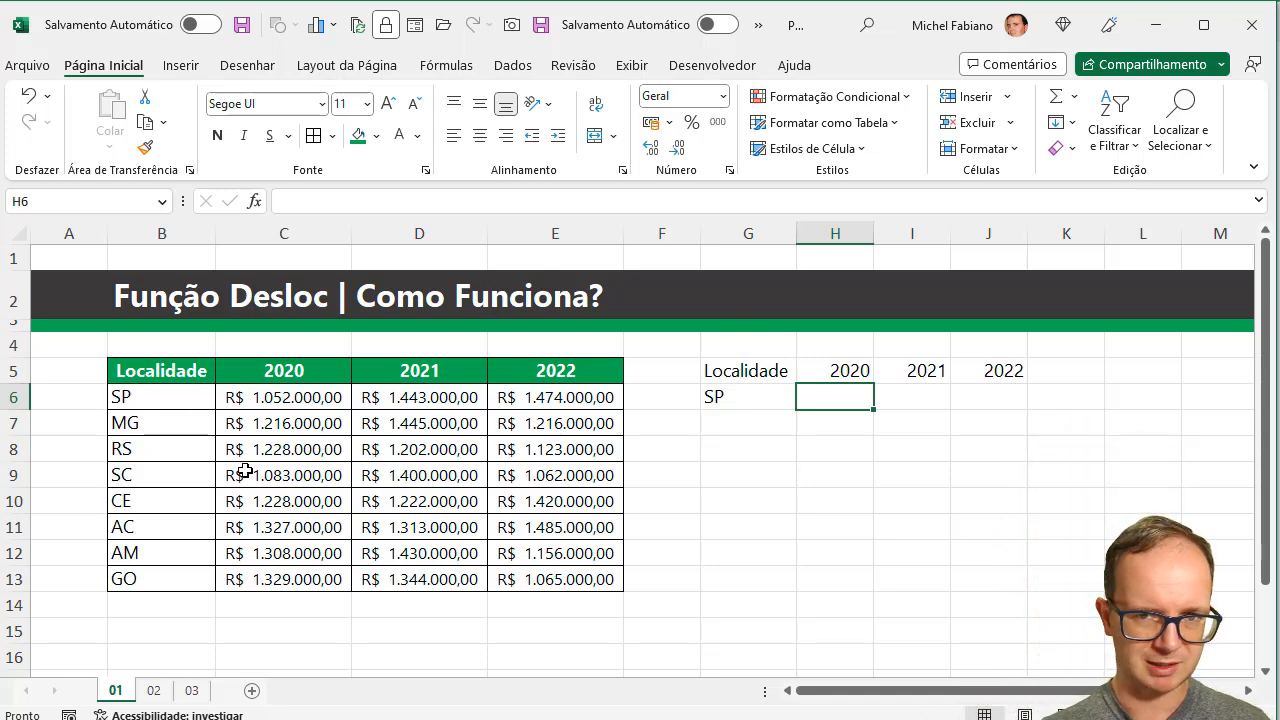
click(176, 371)
drag(176, 371, 541, 577)
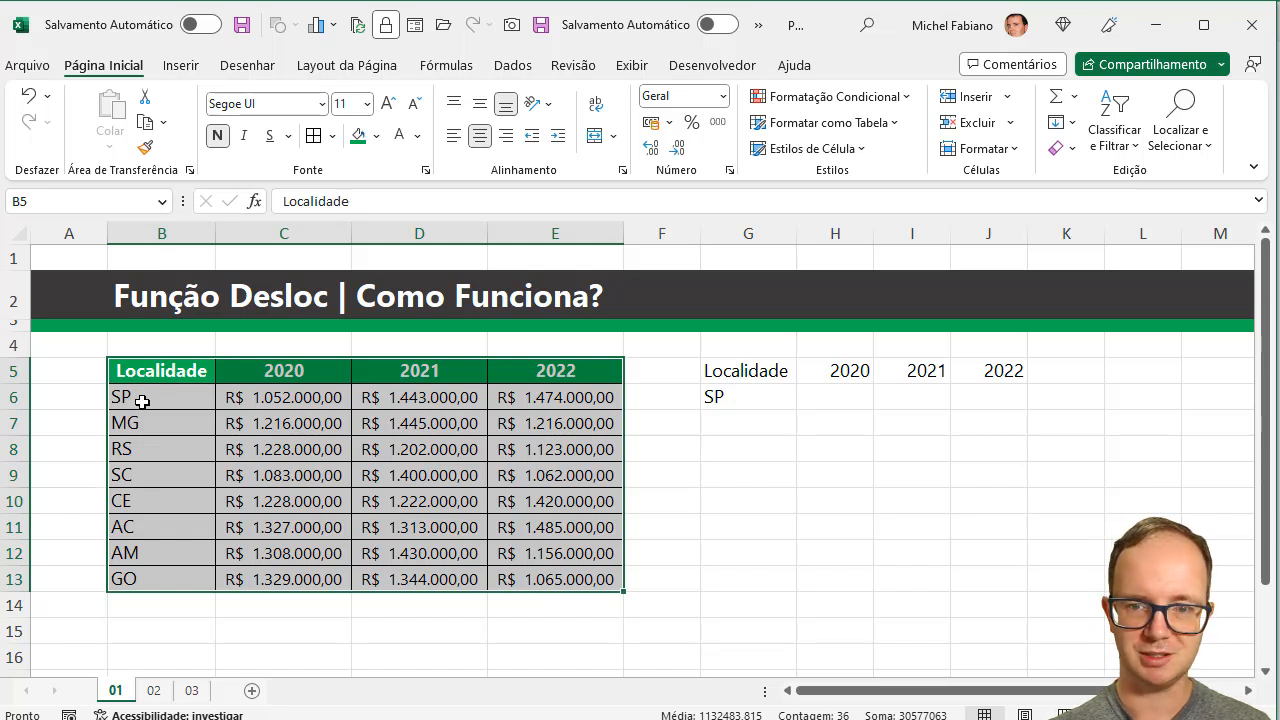
click(857, 399)
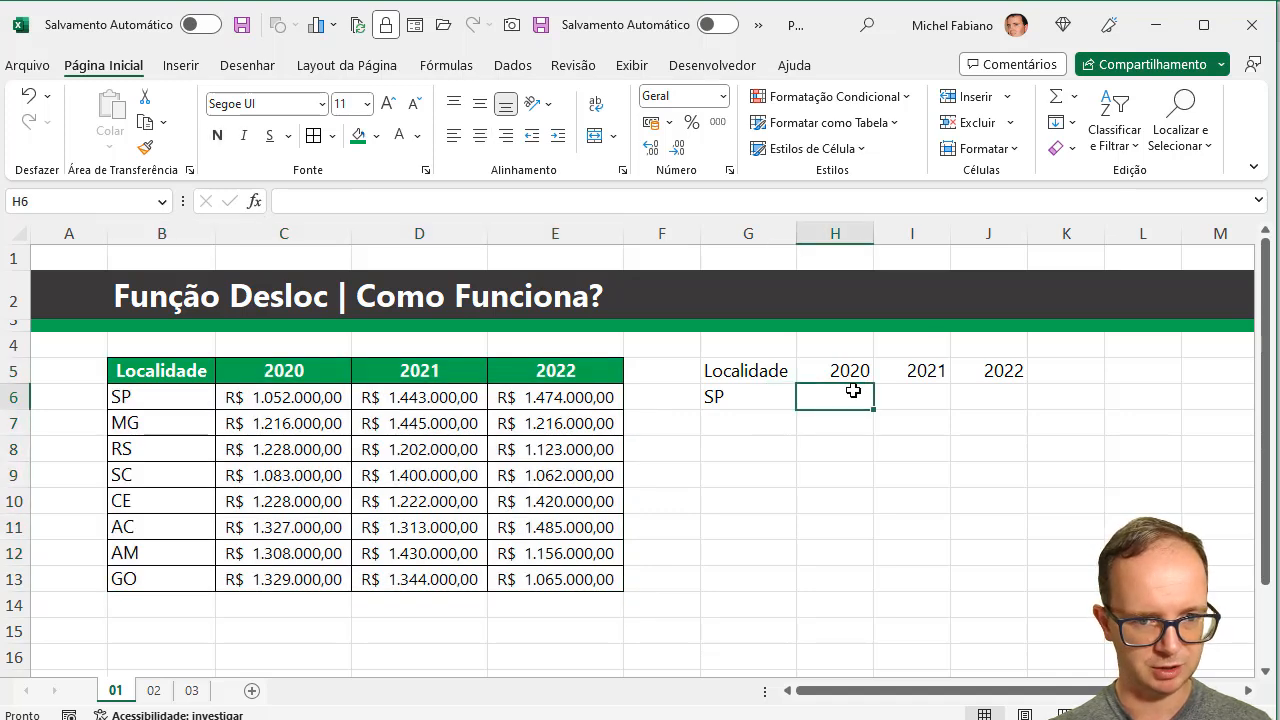
click(310, 397)
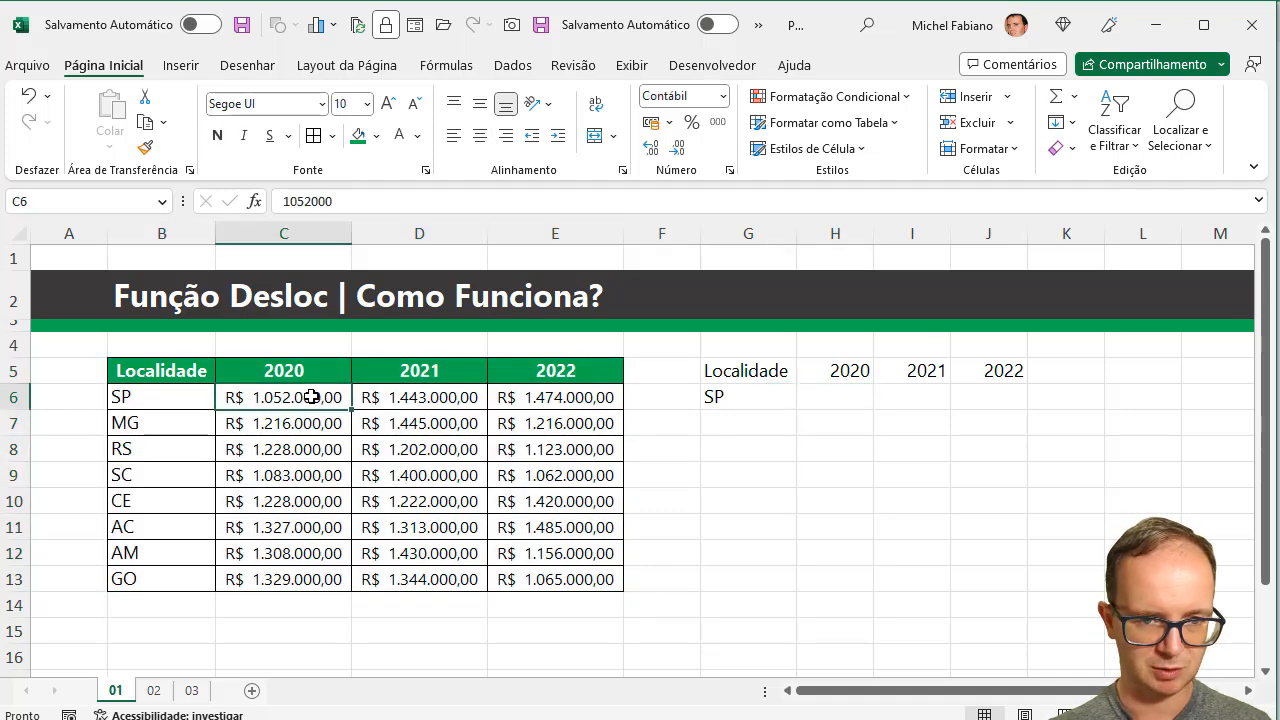
Step: Enter =DESLOC(B6;0;1) in H6 to return SP's 2020 value by offsetting one column from B6
click(818, 405)
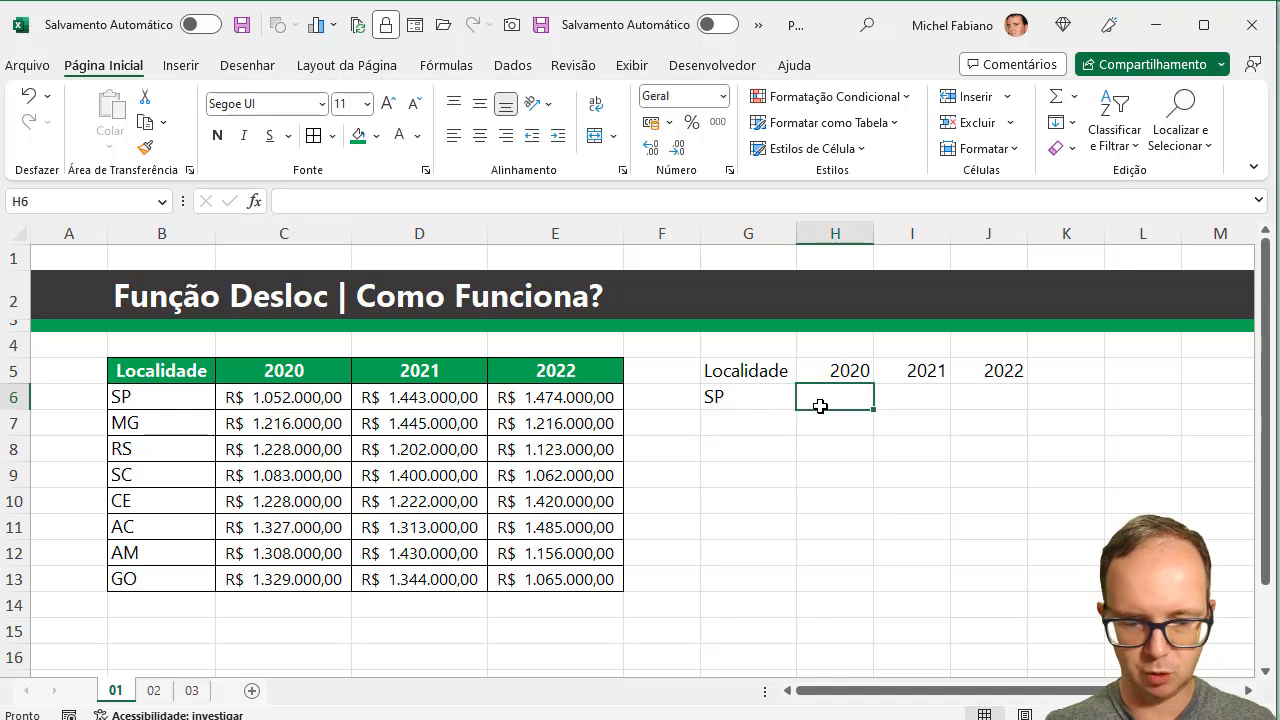
text(=desloc()
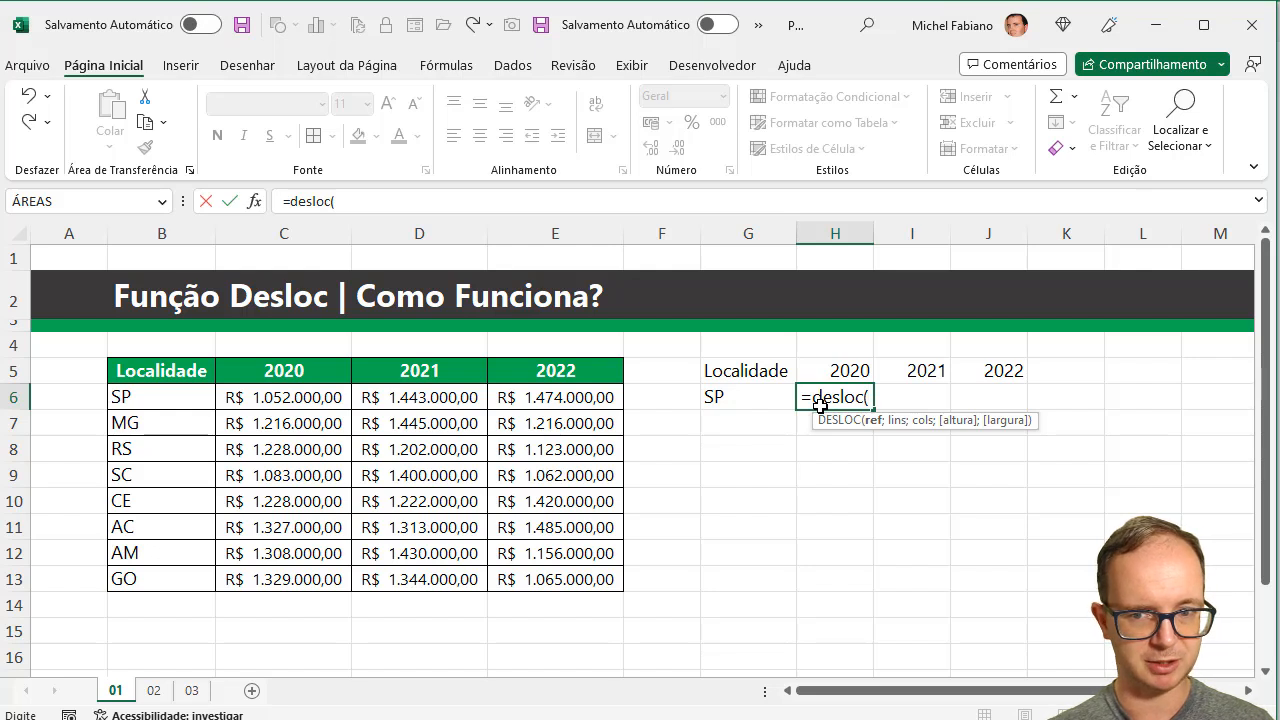
click(166, 400)
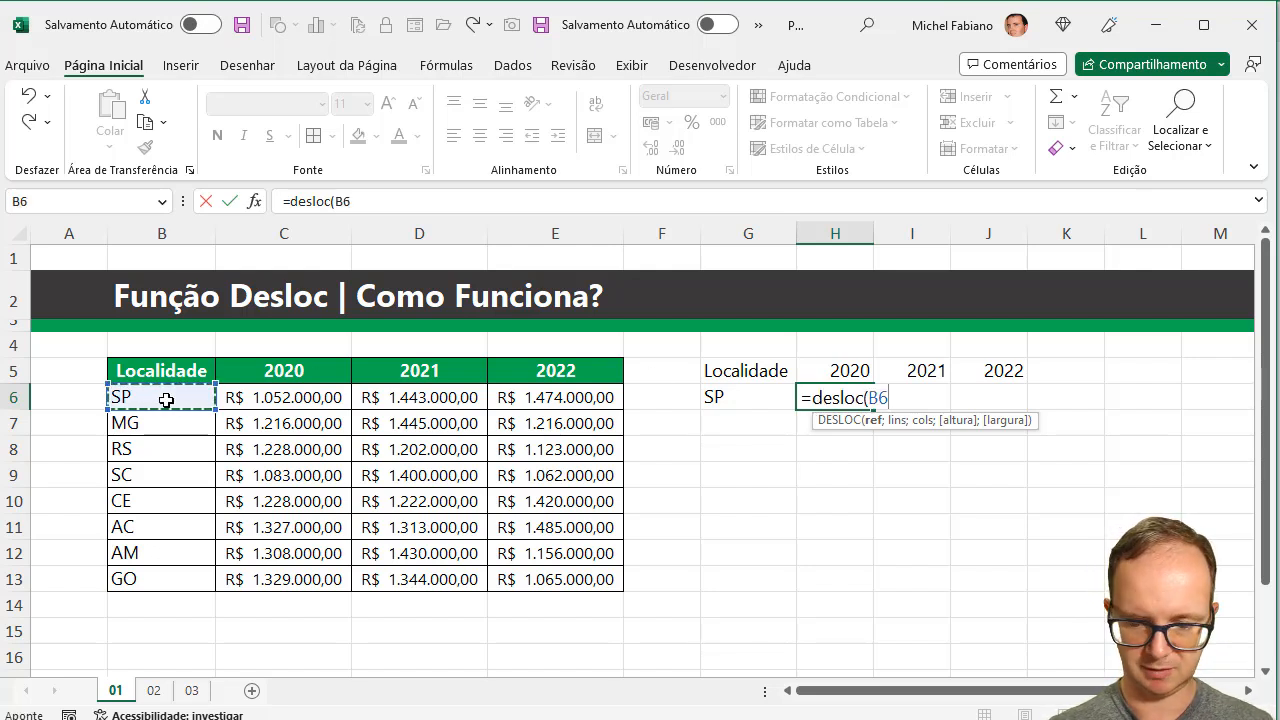
text(;)
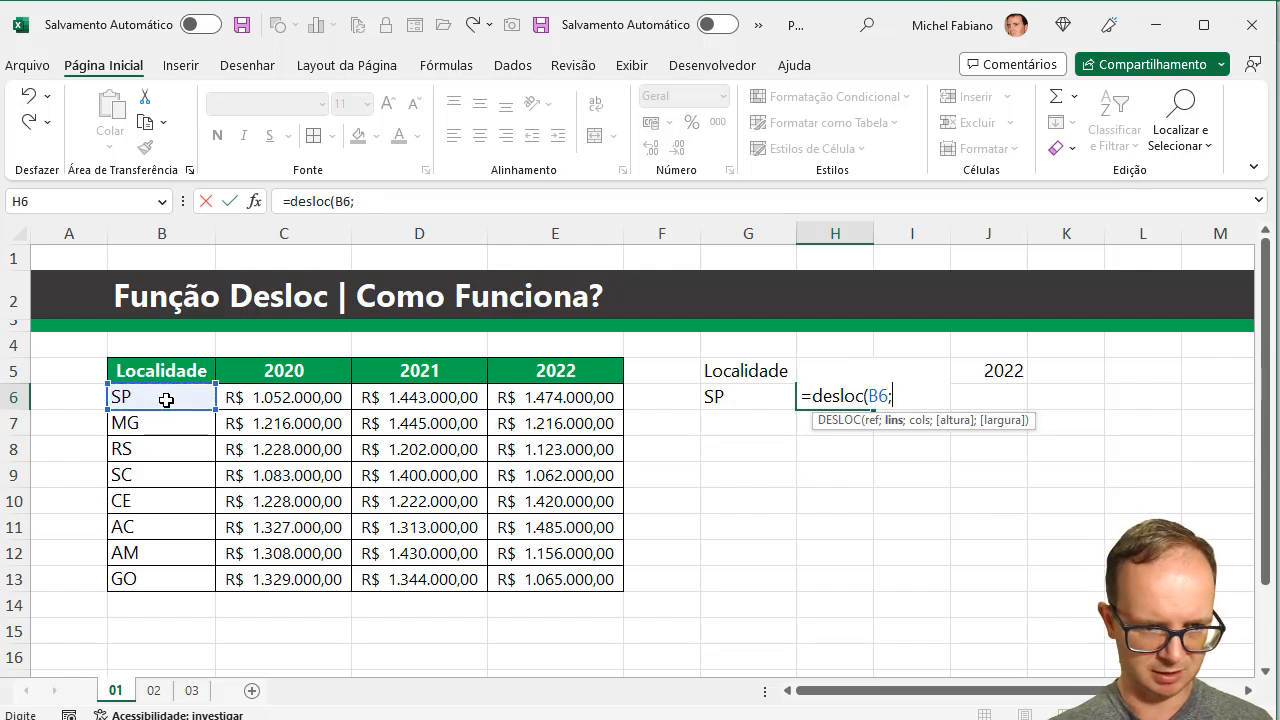
text(0)
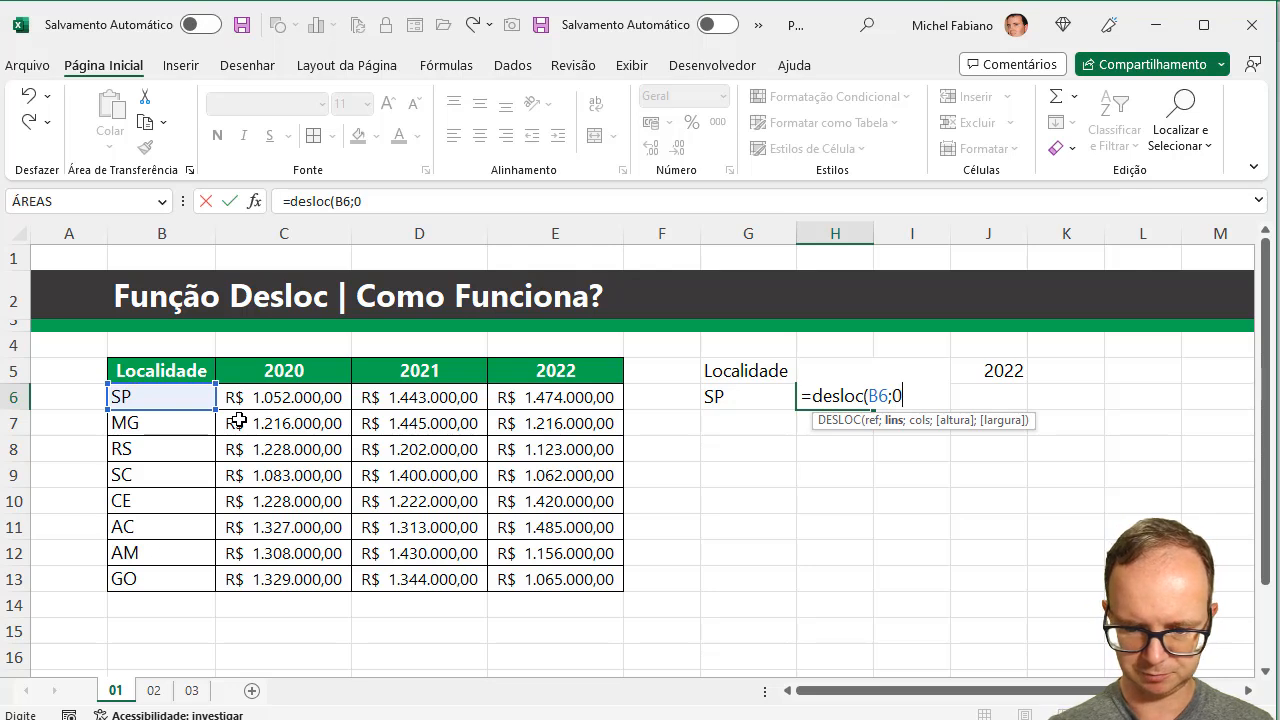
text(;)
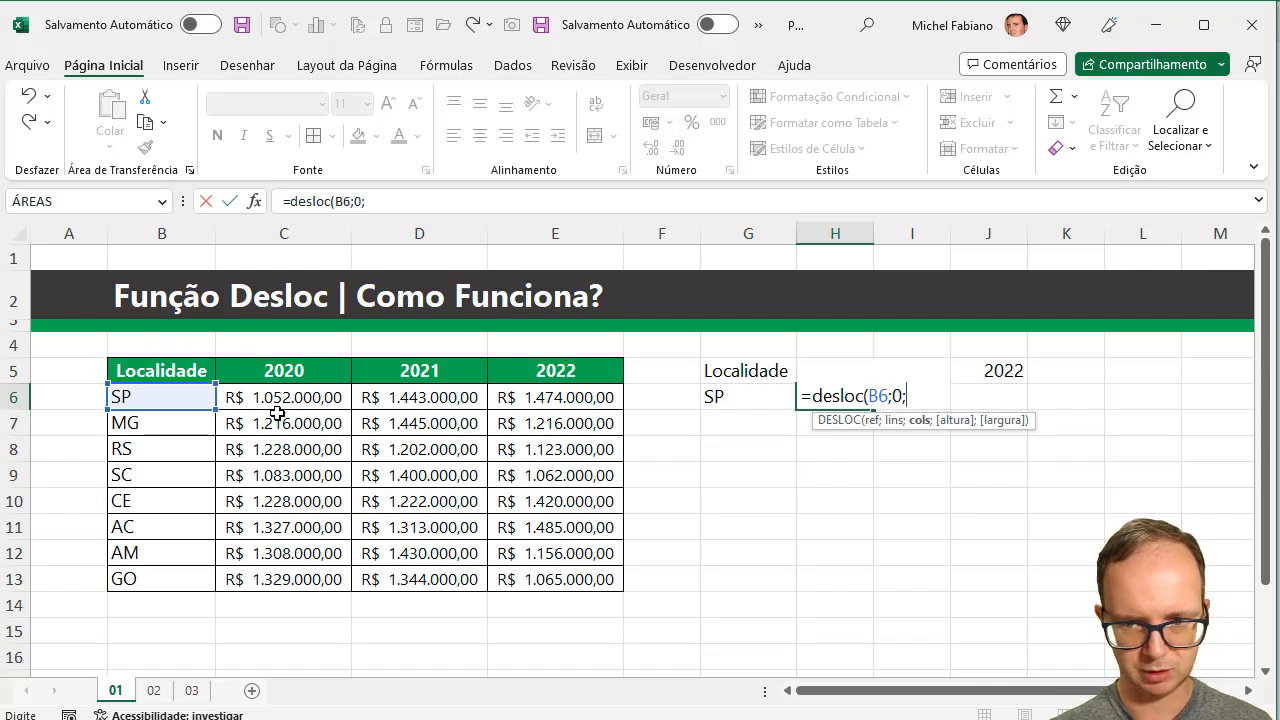
text(1)
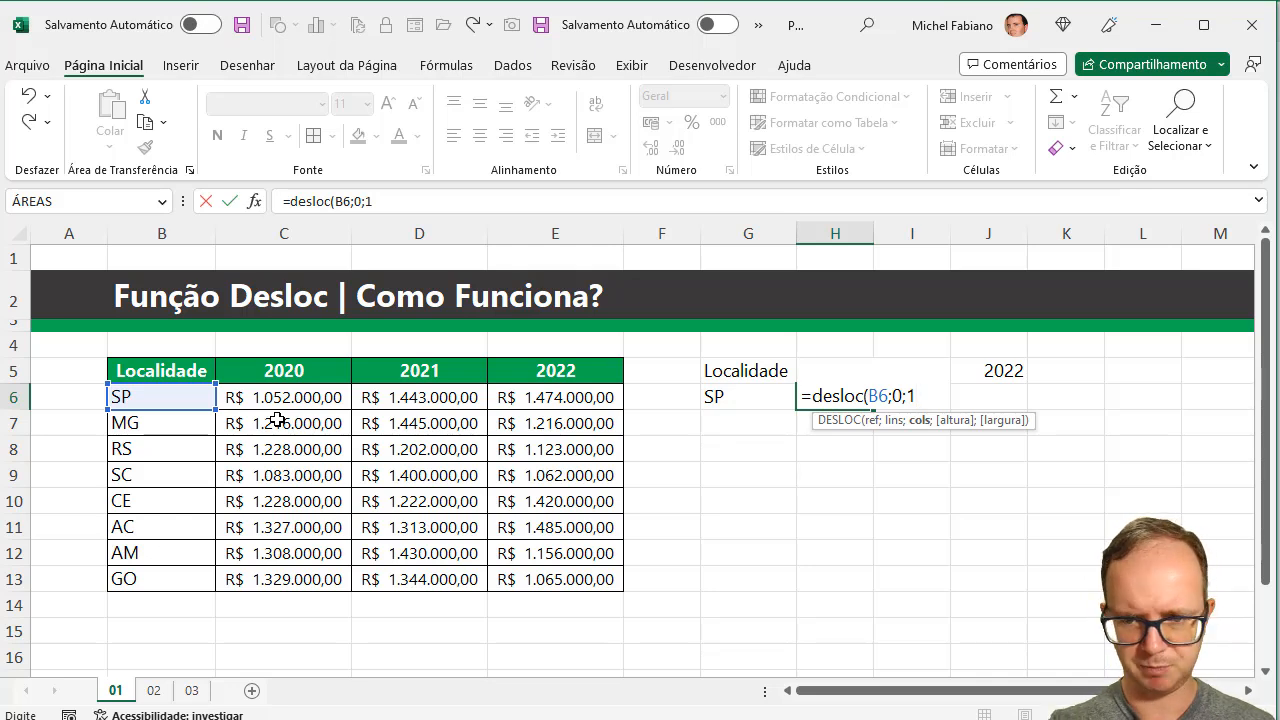
text())
key(Return)
key(Up)
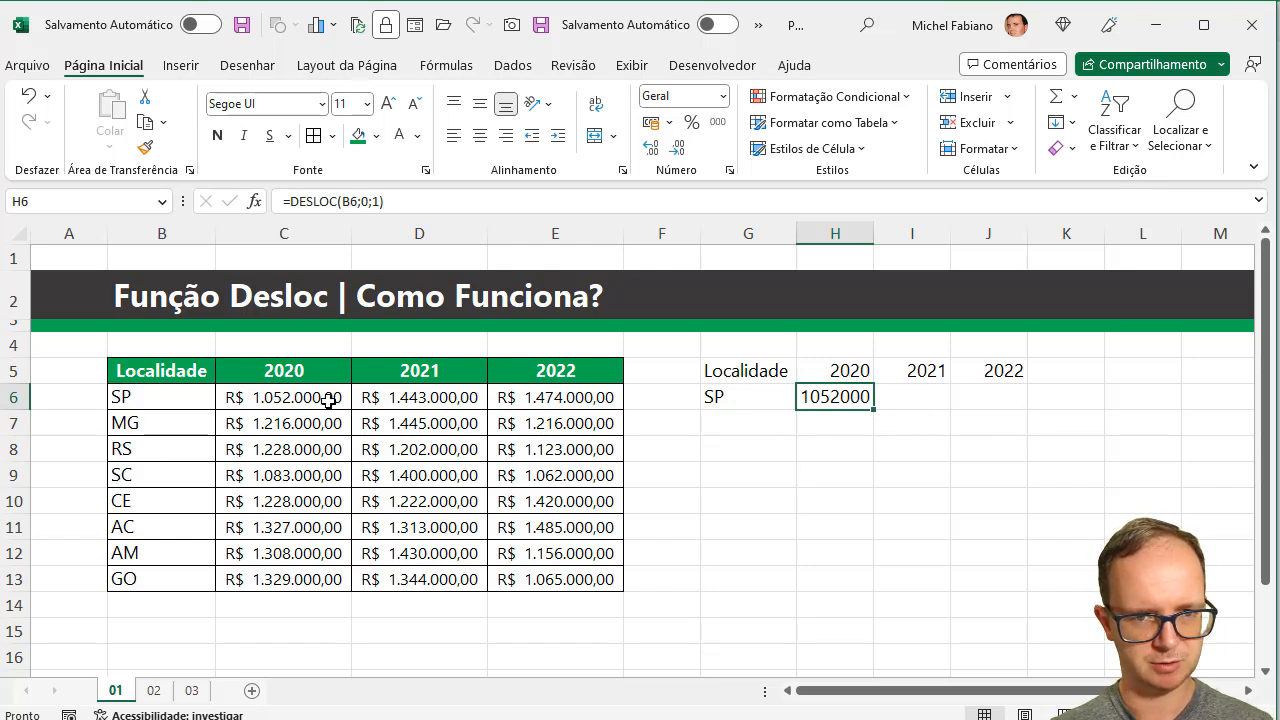
Step: Enter =DESLOC(B6;0;2) in I6 to return SP's 2021 value
click(910, 397)
text(=desloc()
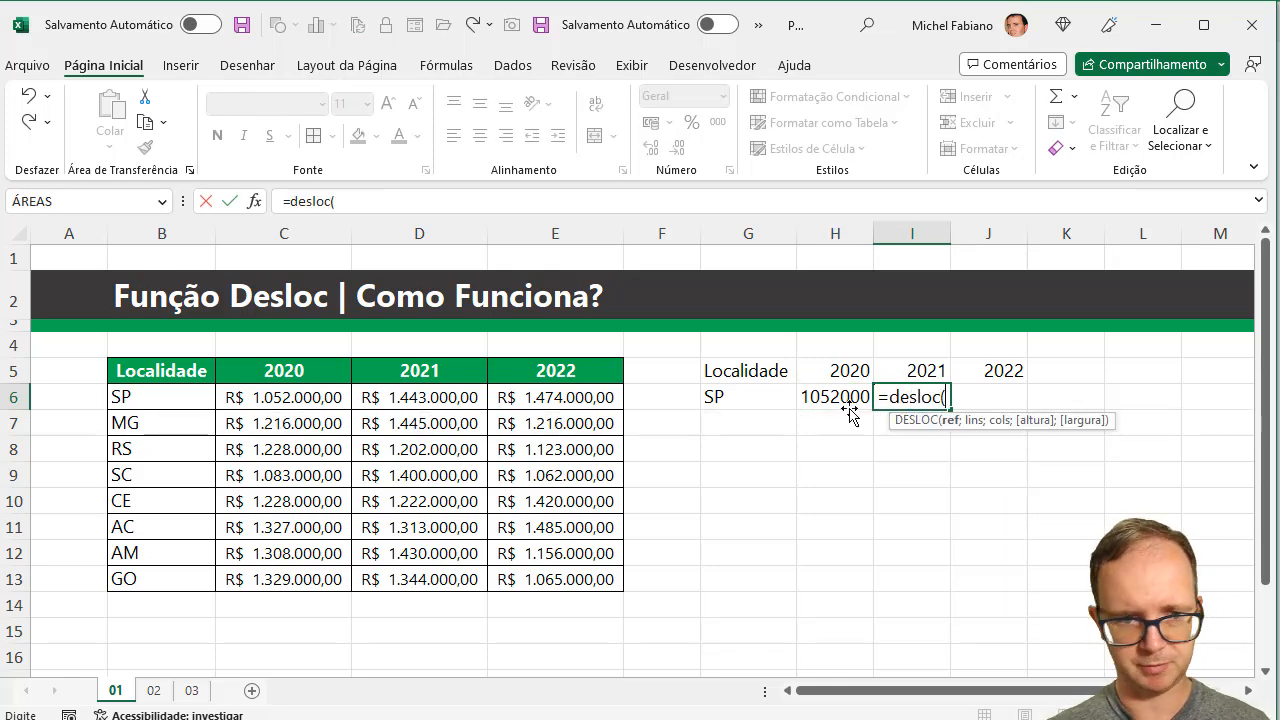
click(166, 400)
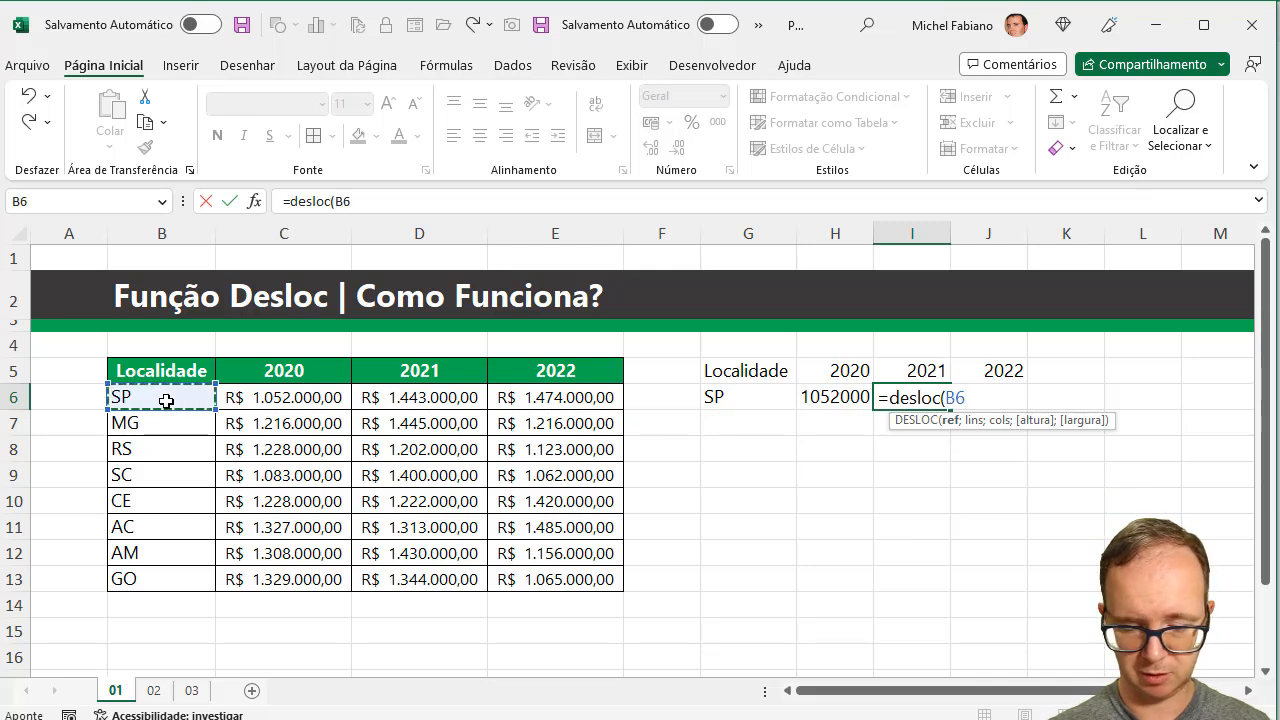
text(;)
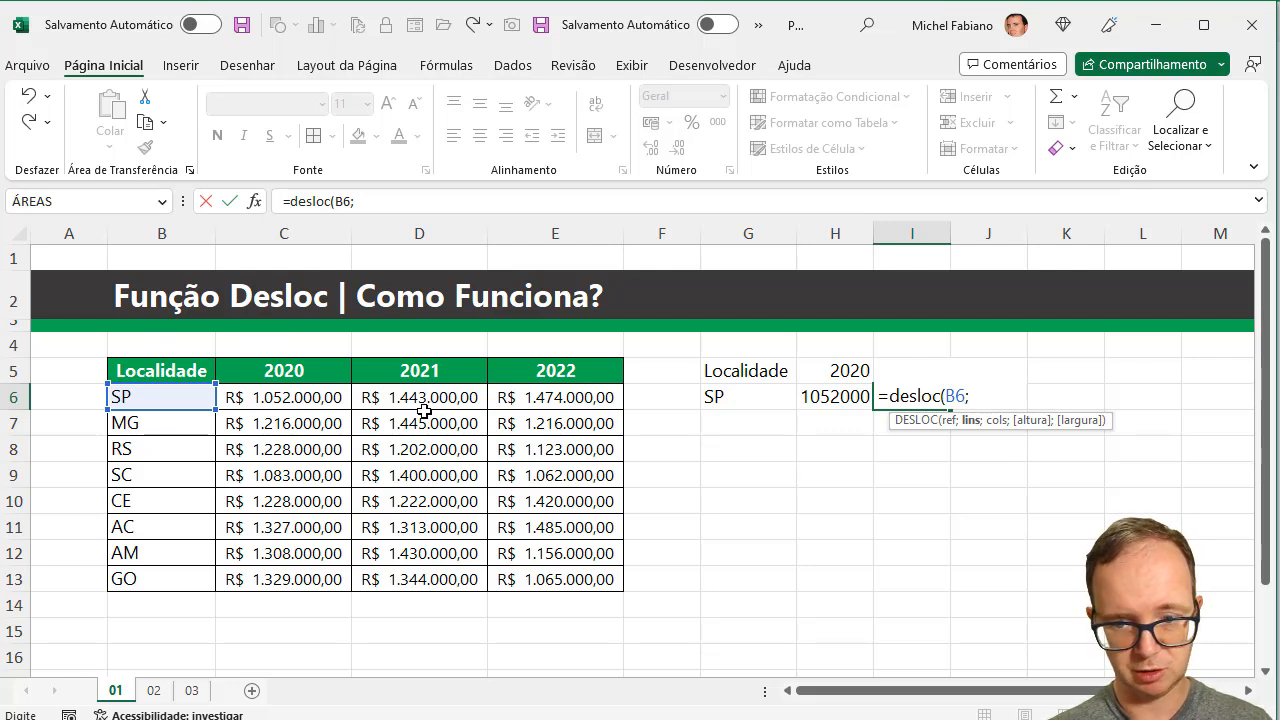
text(0;2)
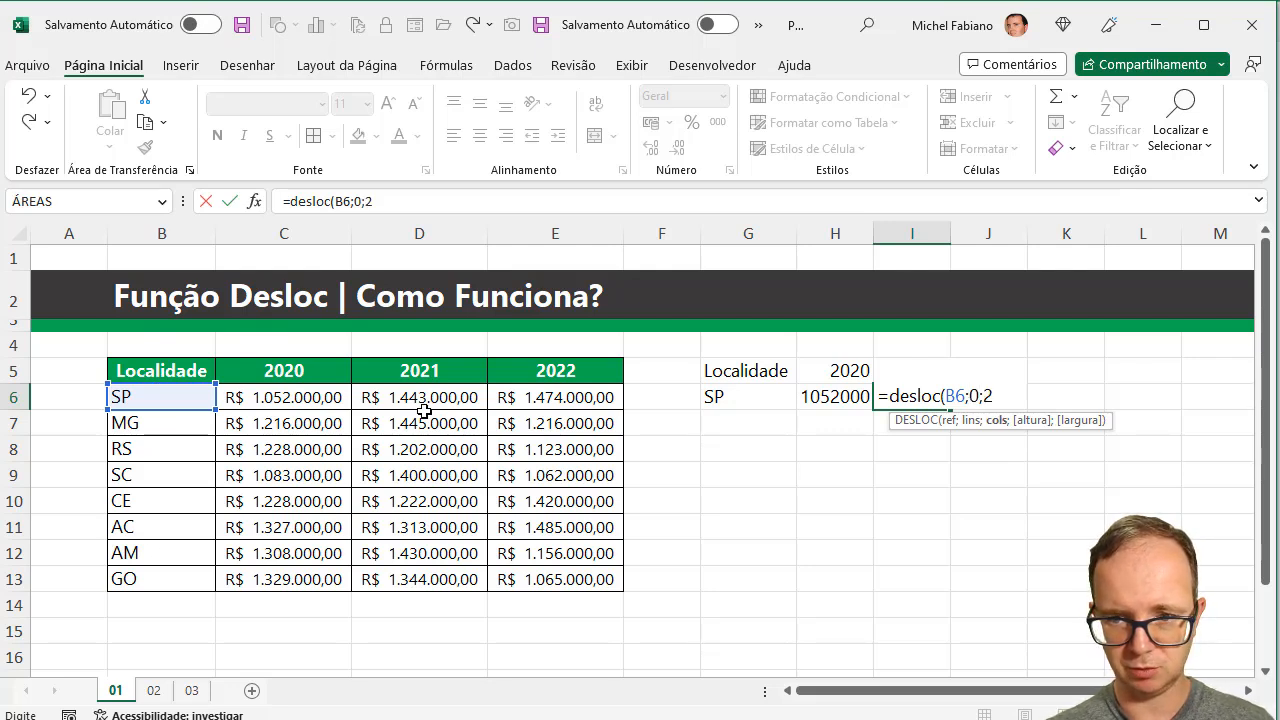
text())
key(Return)
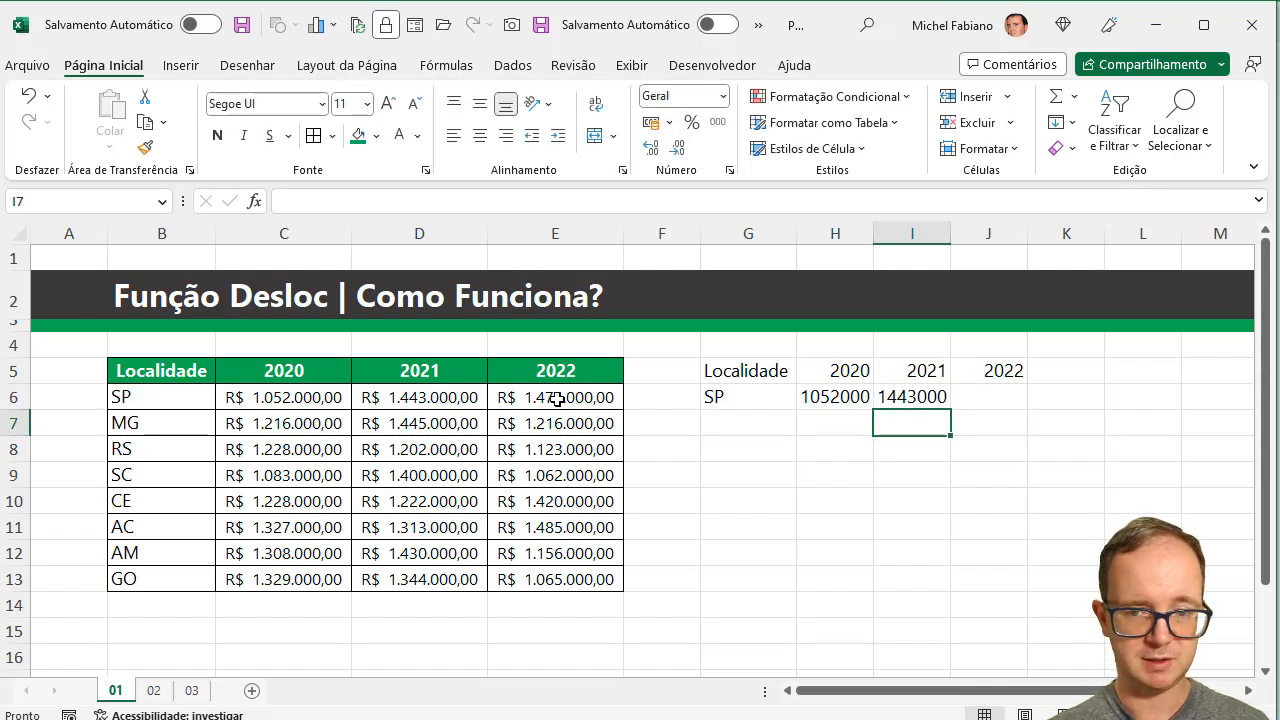
Step: Enter =DESLOC(B6;0;3) in J6 to return SP's 2022 value
click(972, 398)
text(=de)
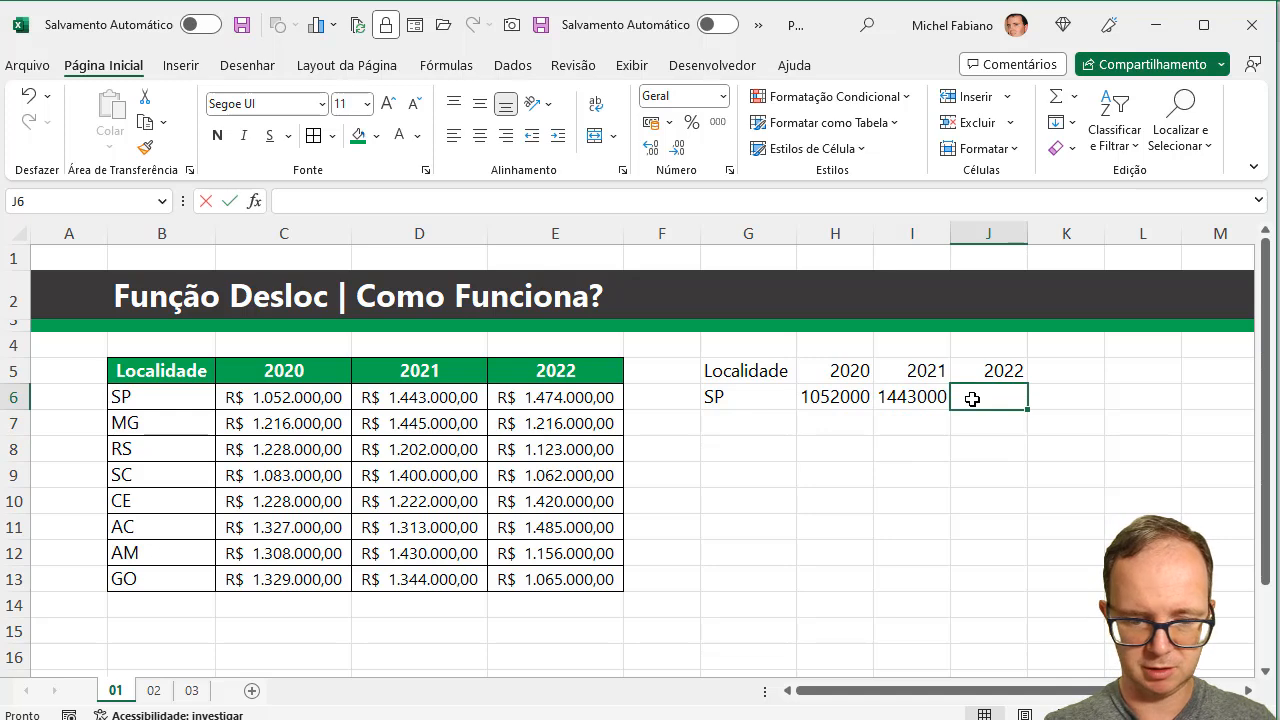
text(sloc()
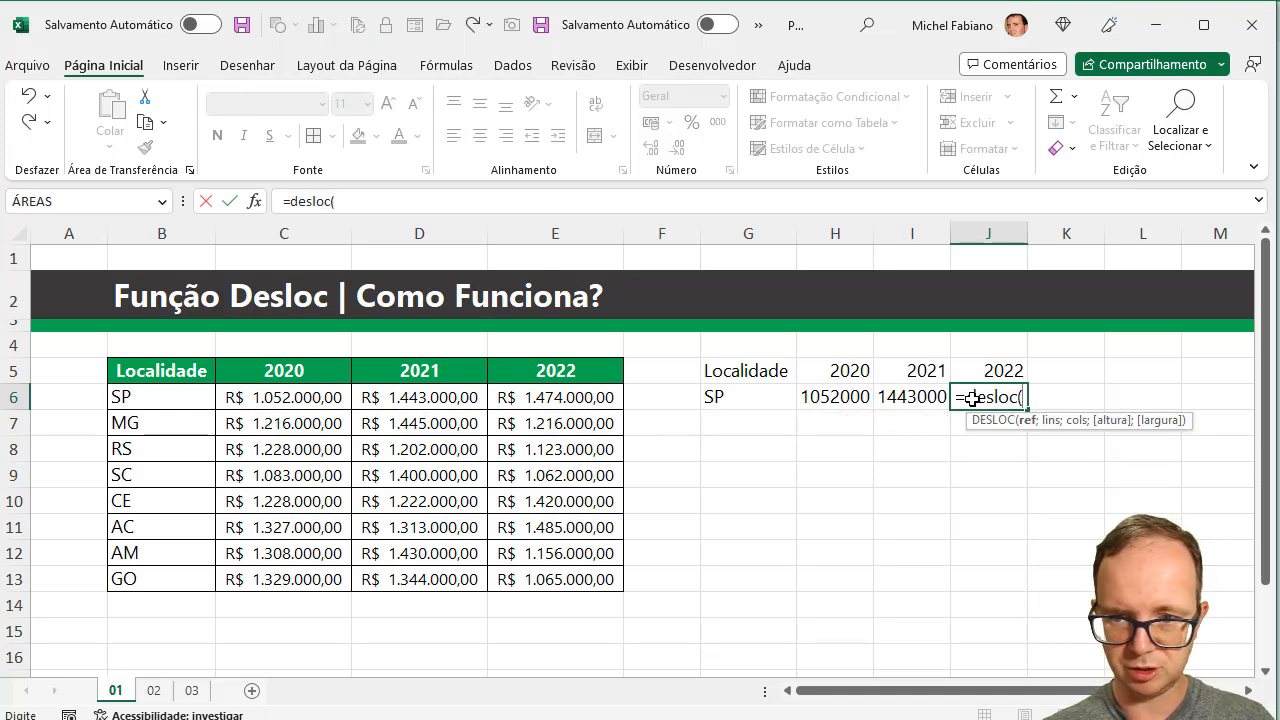
click(160, 397)
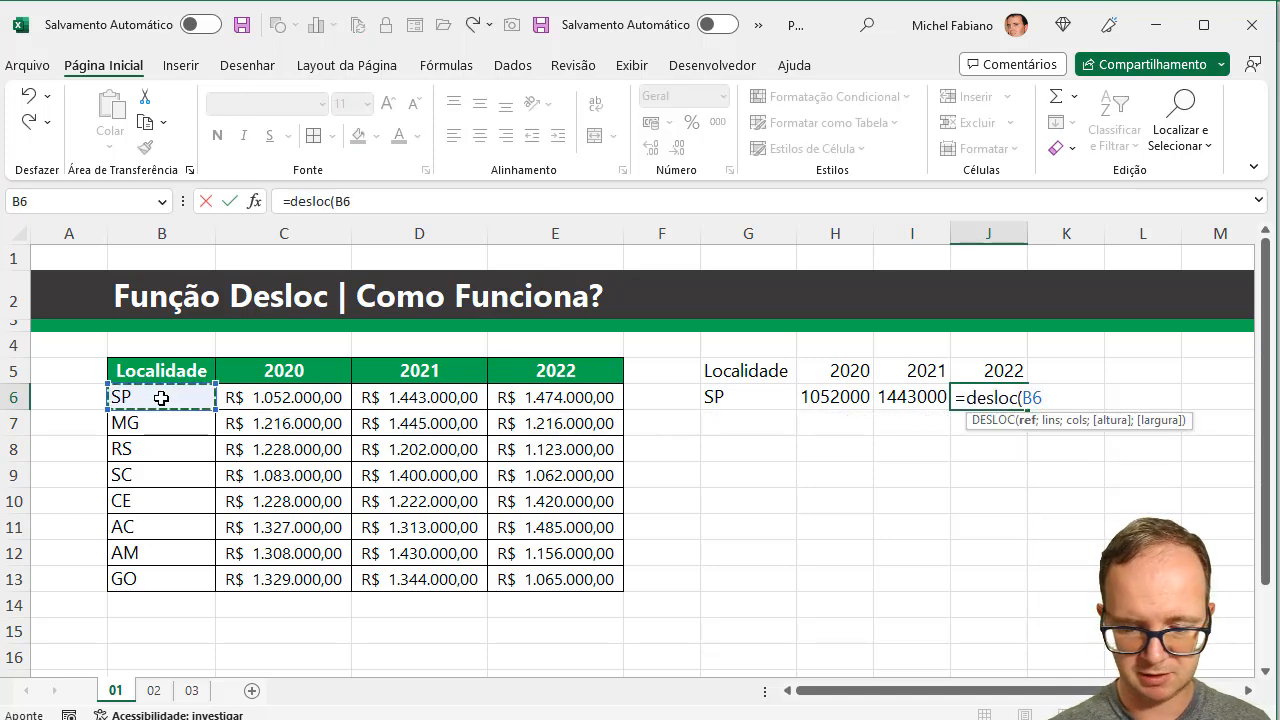
text(;)
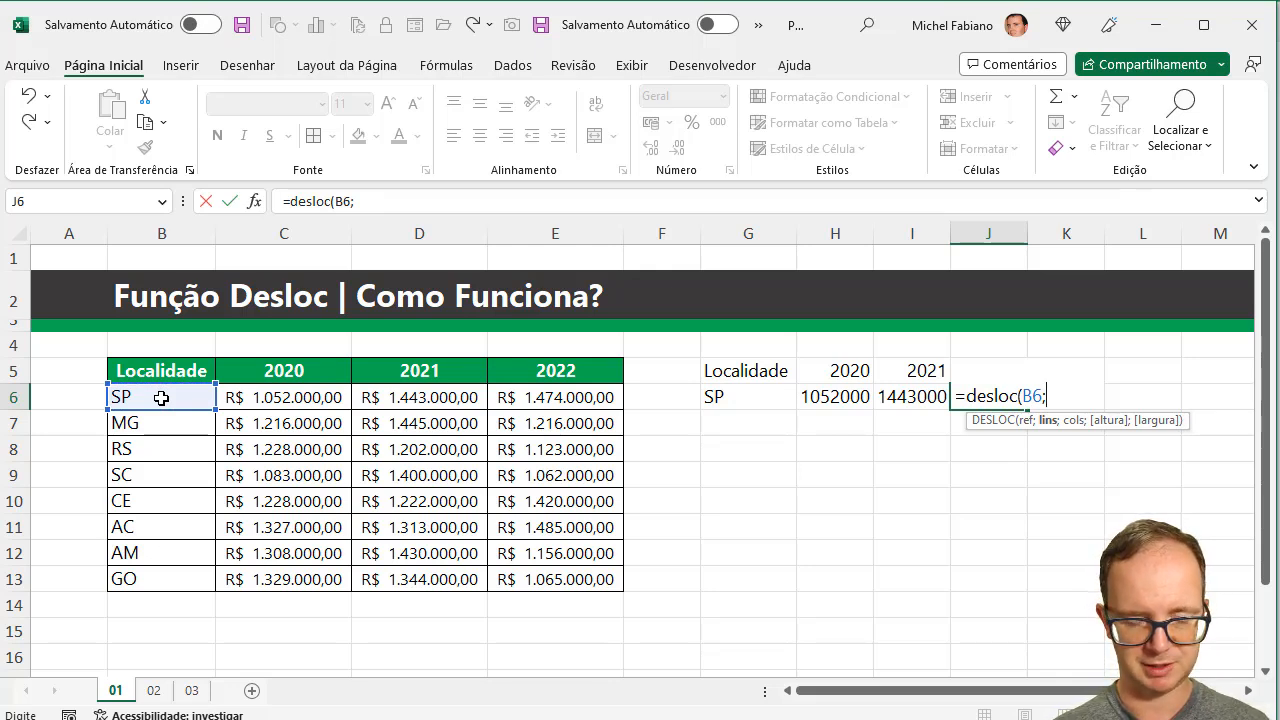
text(0;)
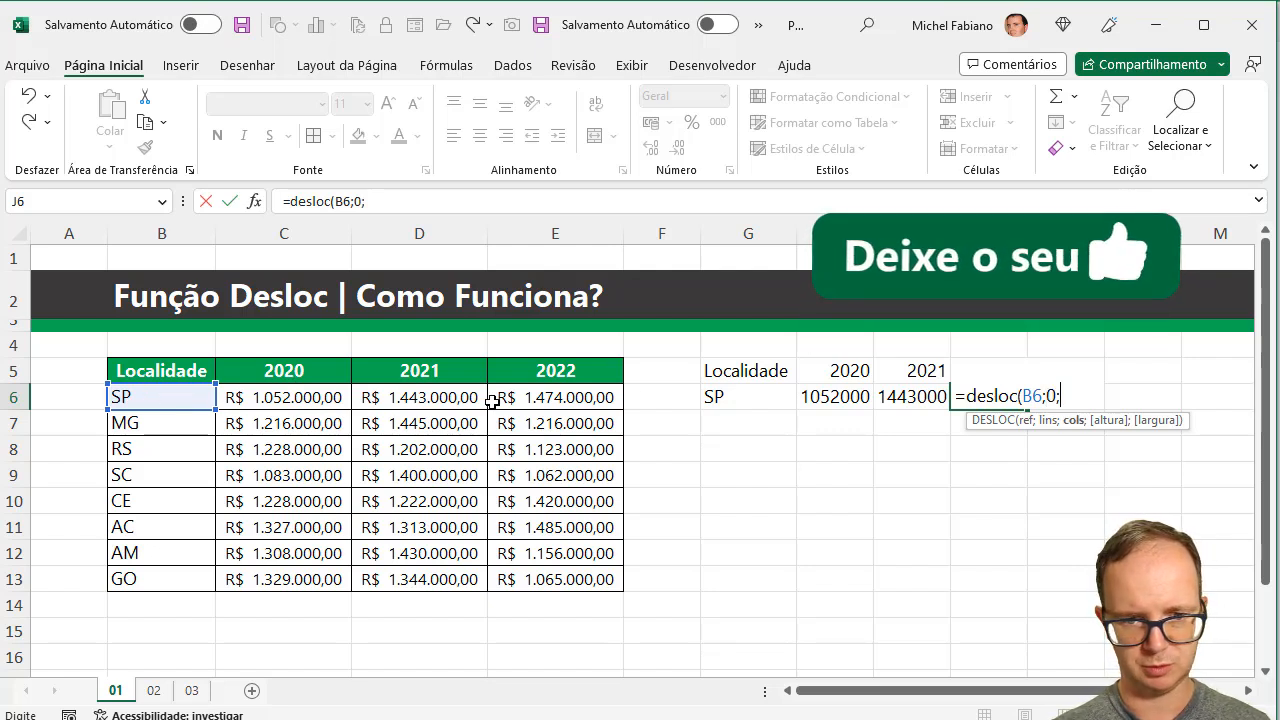
text(3))
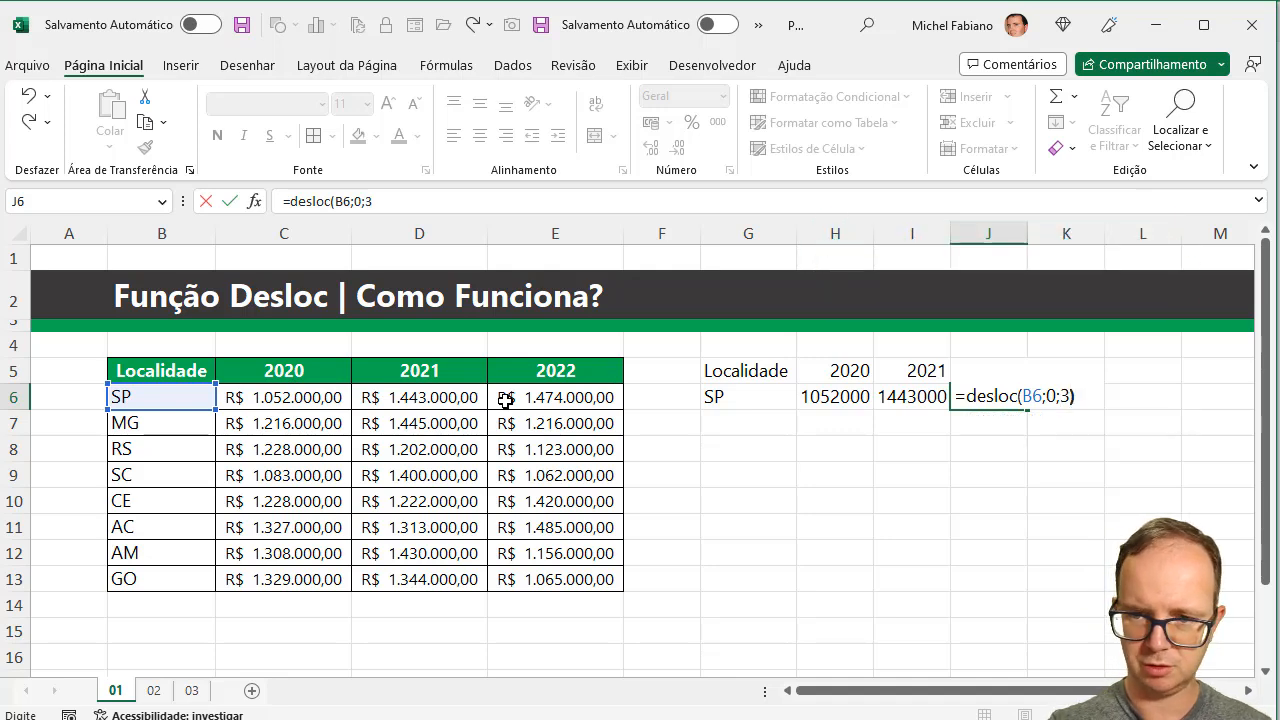
key(Return)
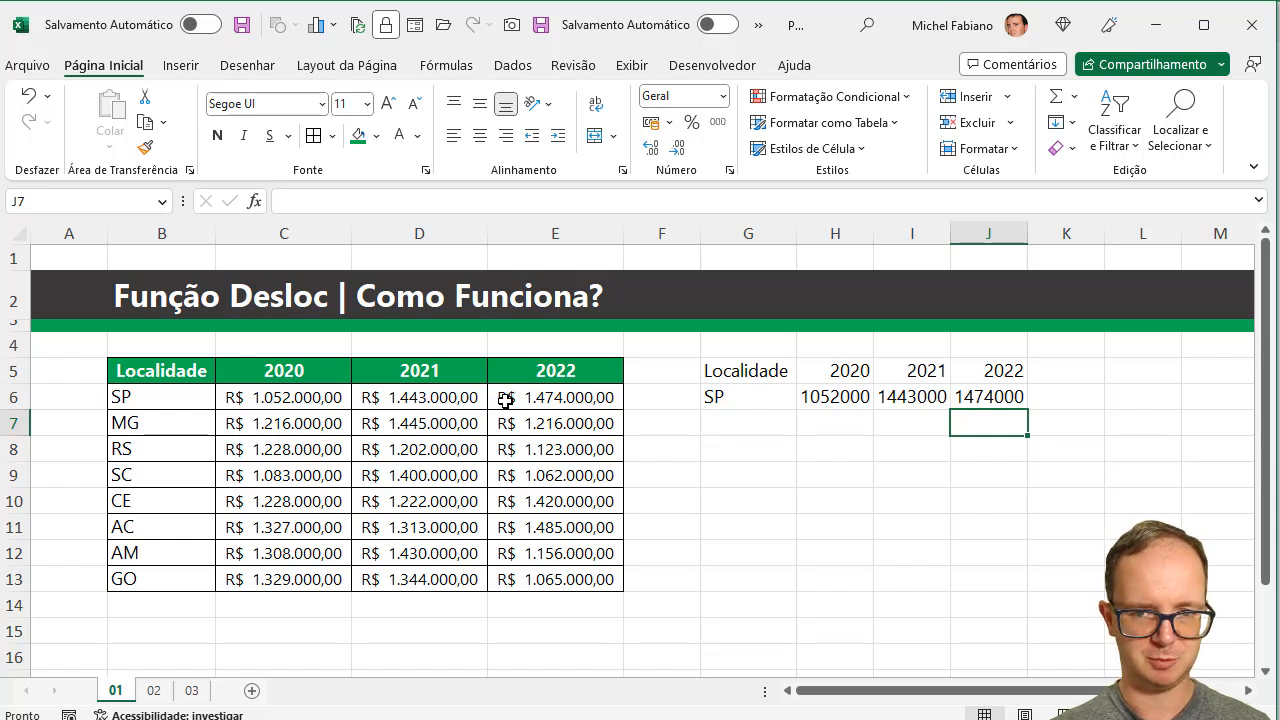
Step: Enter =CORRESP(G6;B6:B13;0) in G8 to find the position of G6's locality in the table by exact match
click(752, 397)
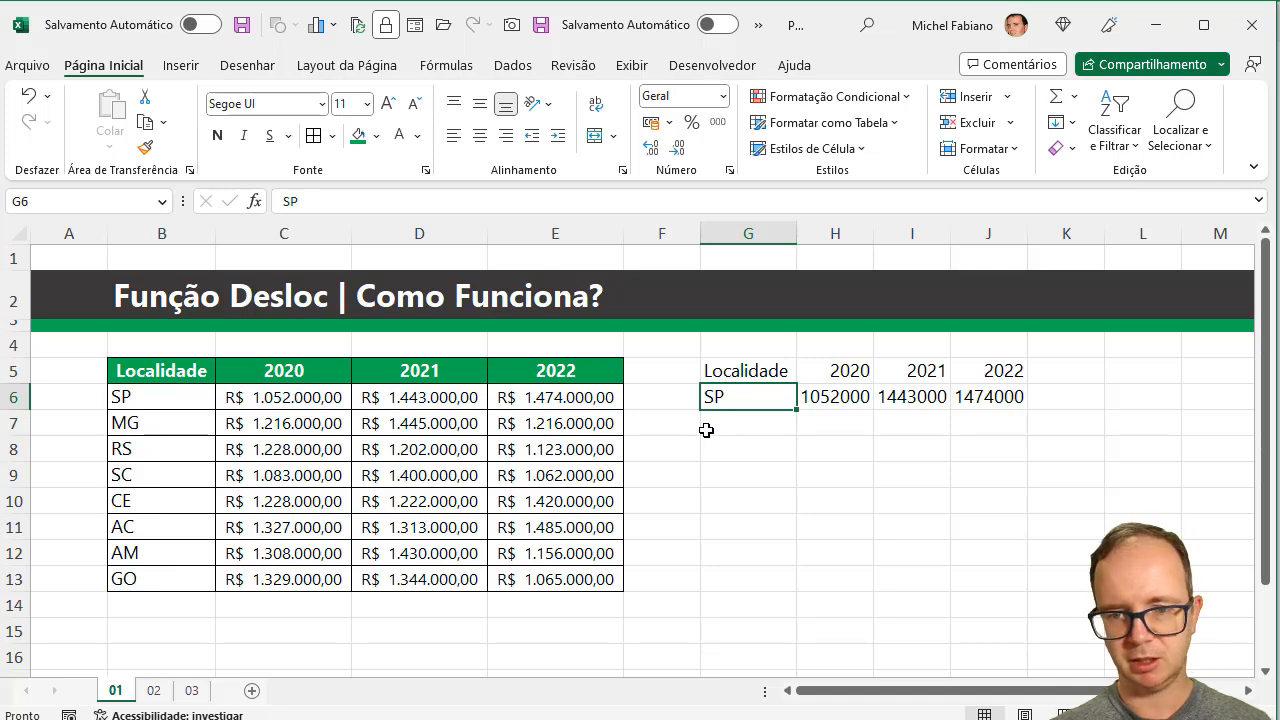
click(728, 452)
text(=c)
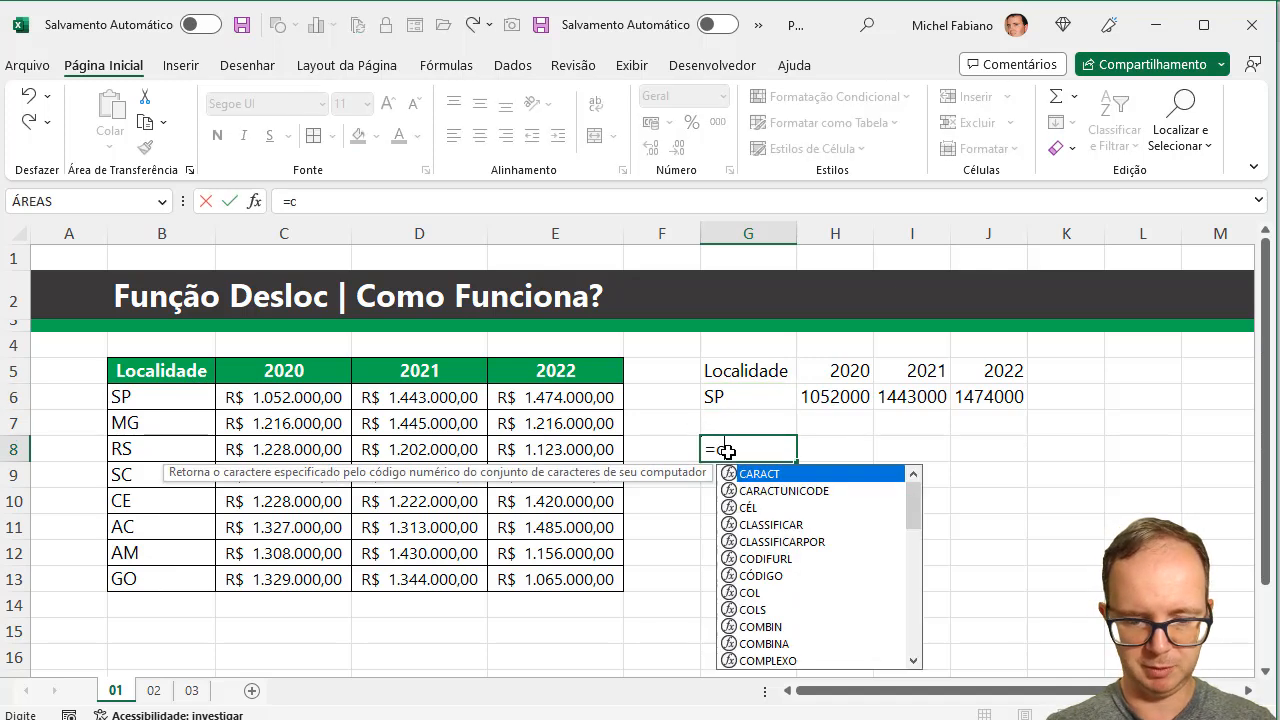
text(orresp()
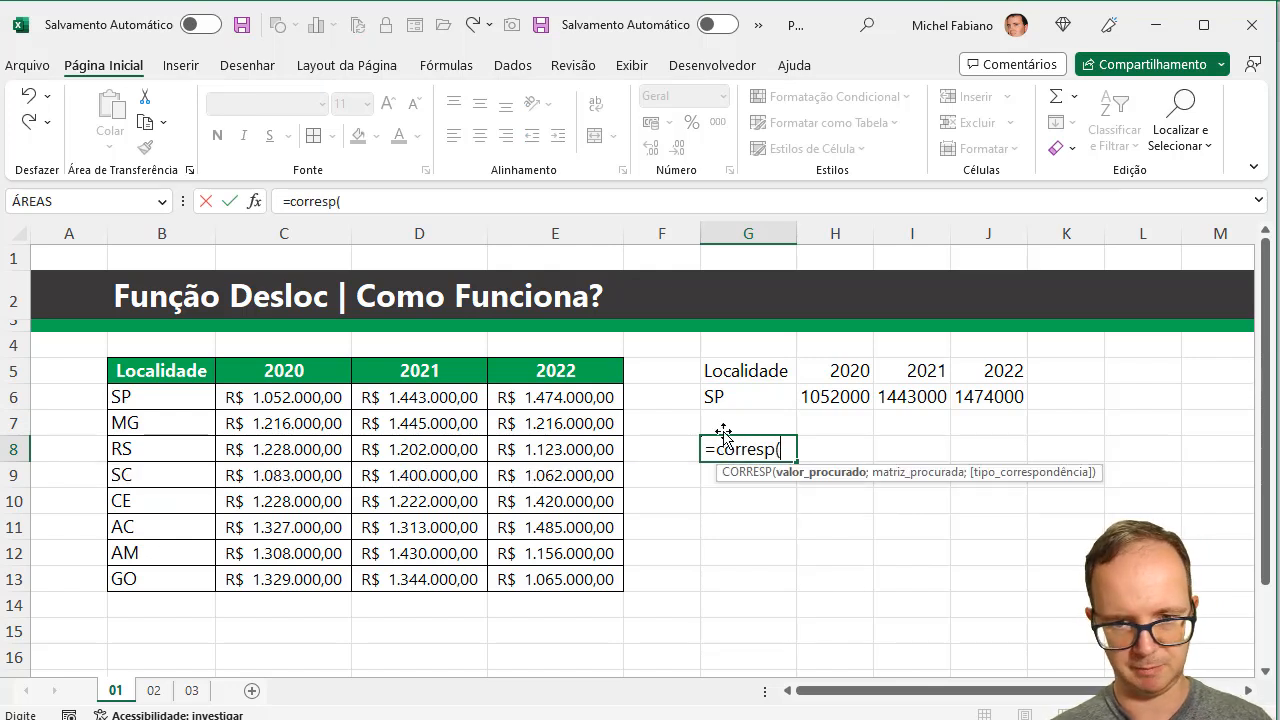
click(740, 395)
text(;)
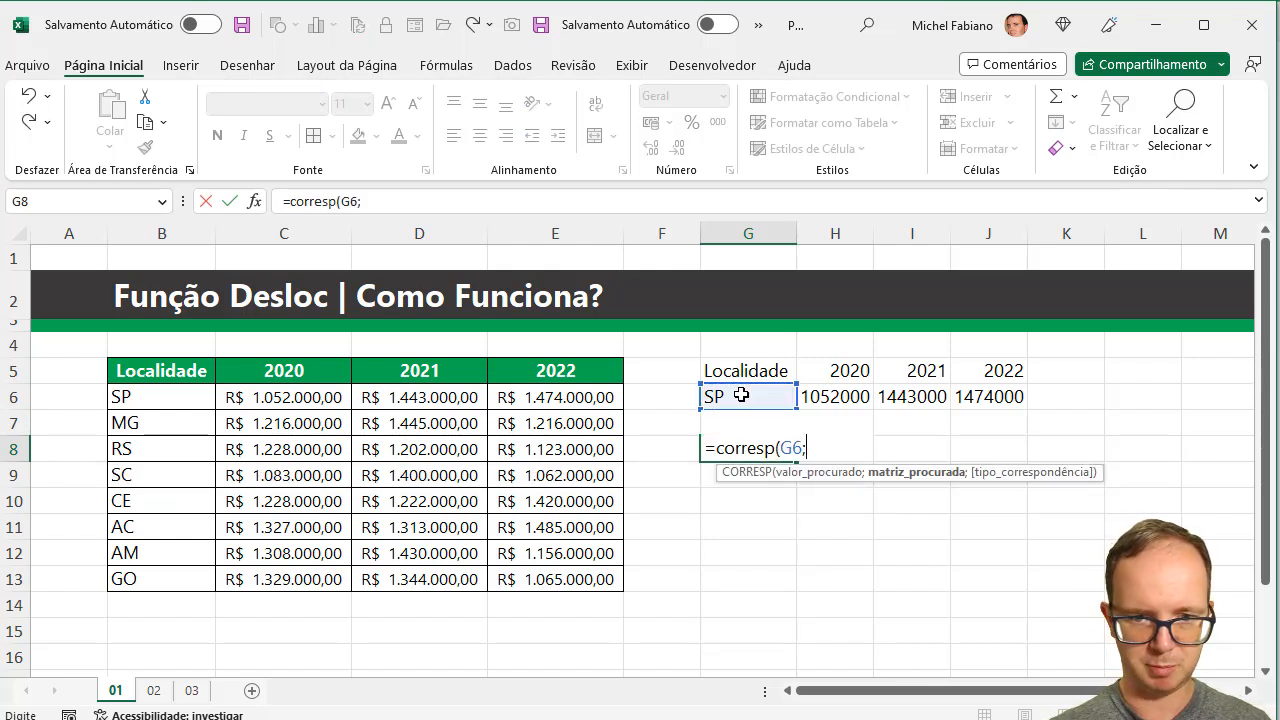
click(162, 400)
drag(163, 403, 163, 574)
text(;0)
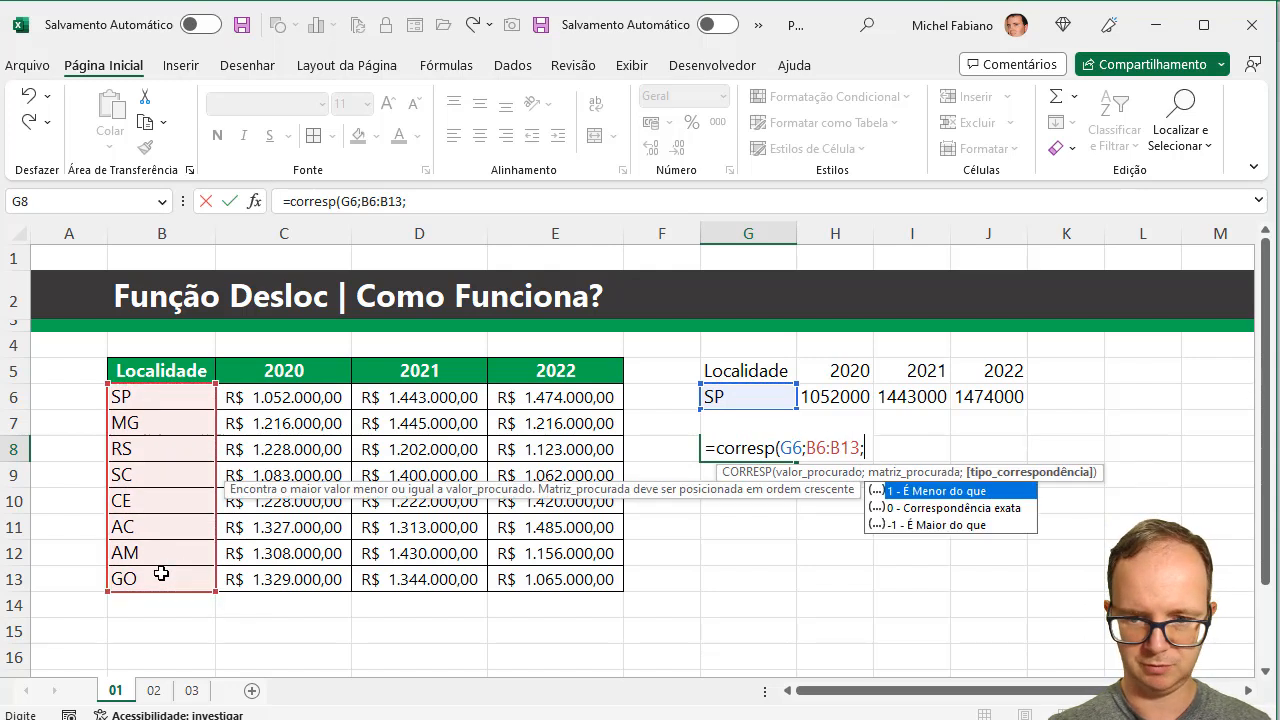
key(Return)
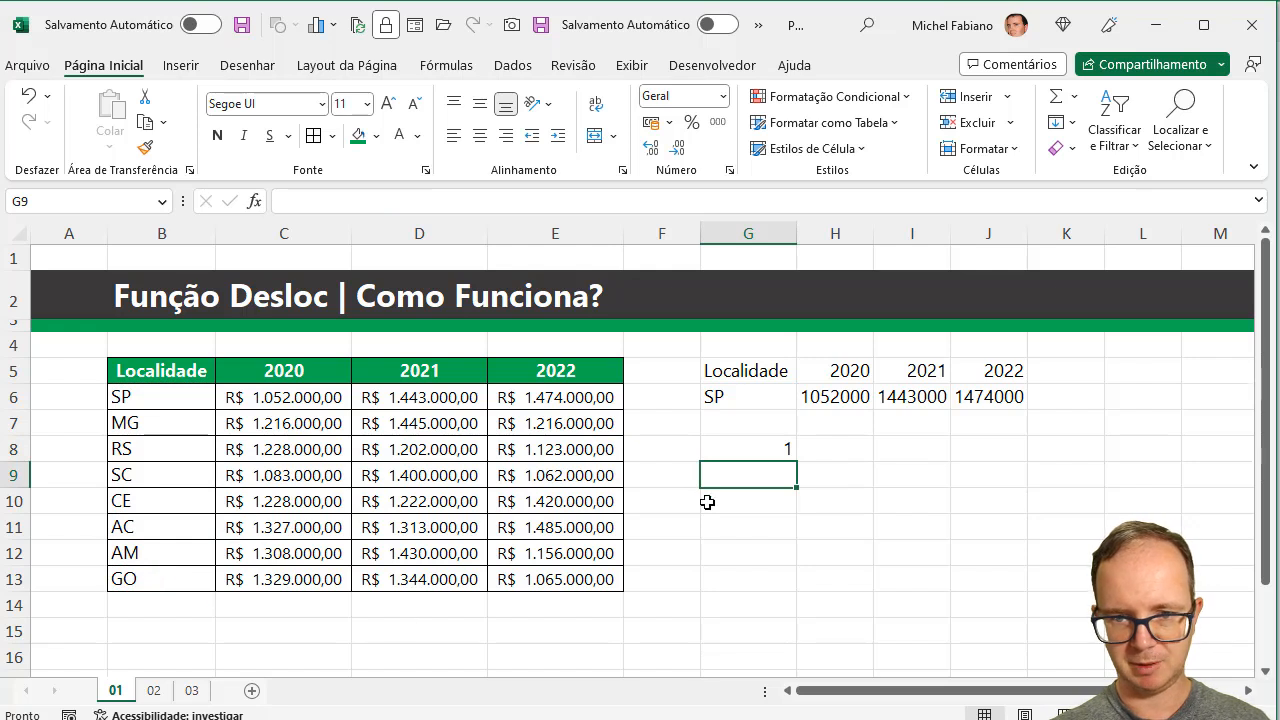
click(735, 450)
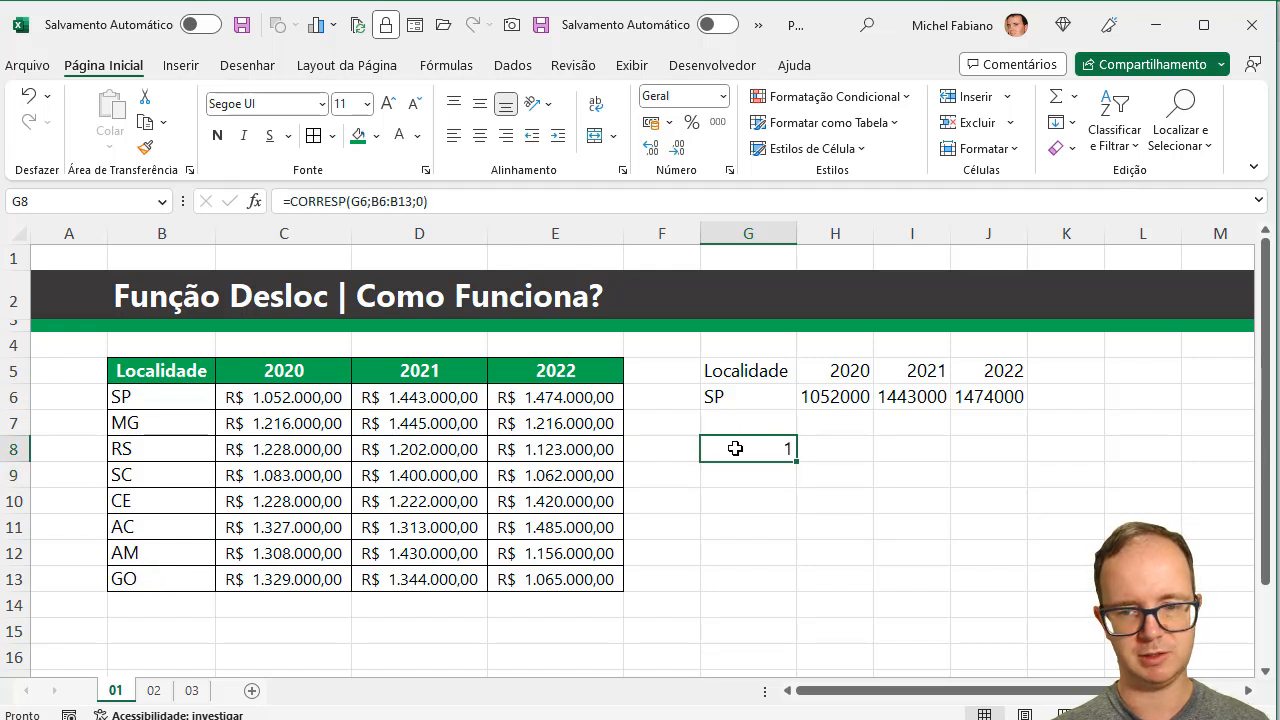
Step: Change the formula in H6 to =DESLOC(B5;G8;1), starting from the Localidade header and offsetting rows by the position in G8
click(838, 396)
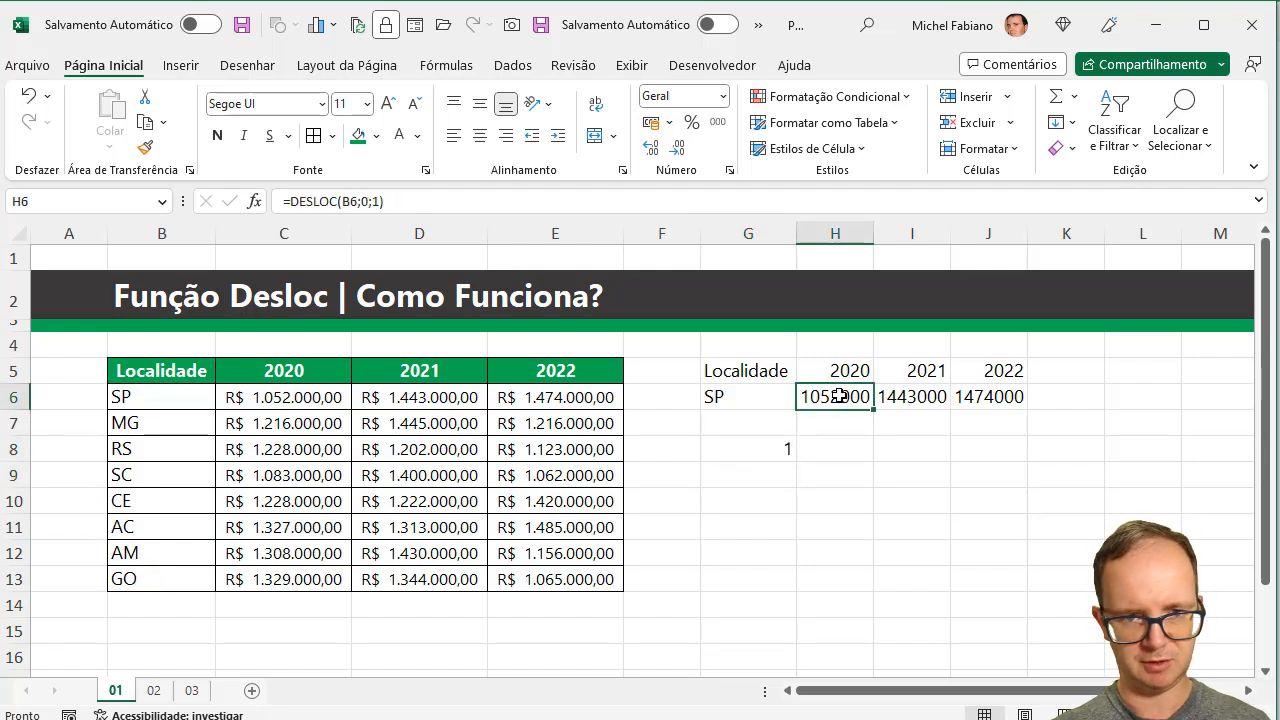
double_click(838, 396)
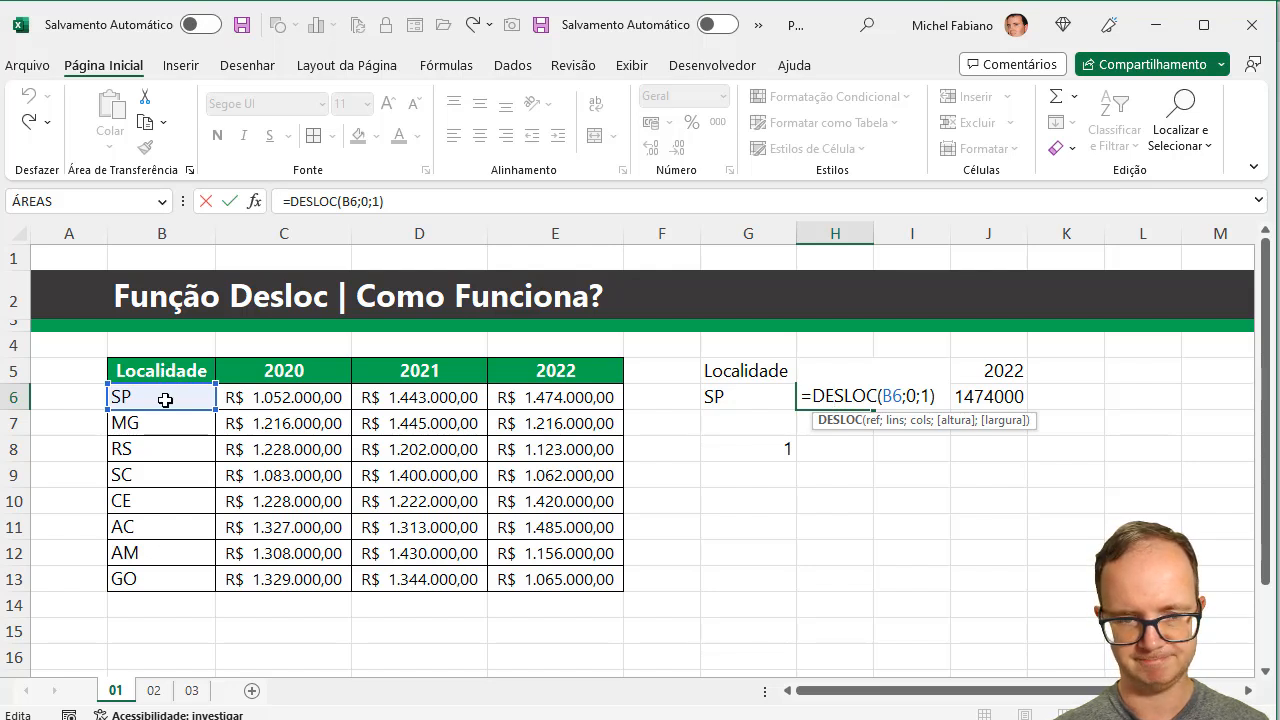
click(899, 395)
double_click(899, 395)
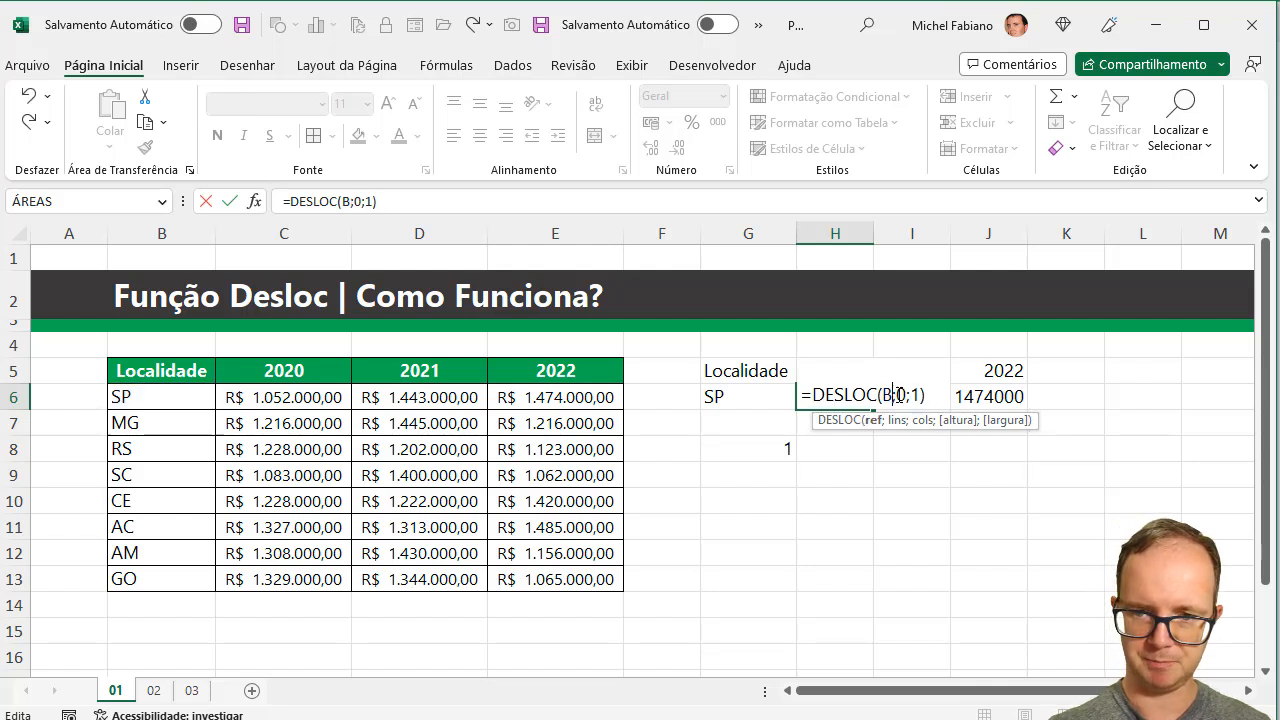
key(BackSpace)
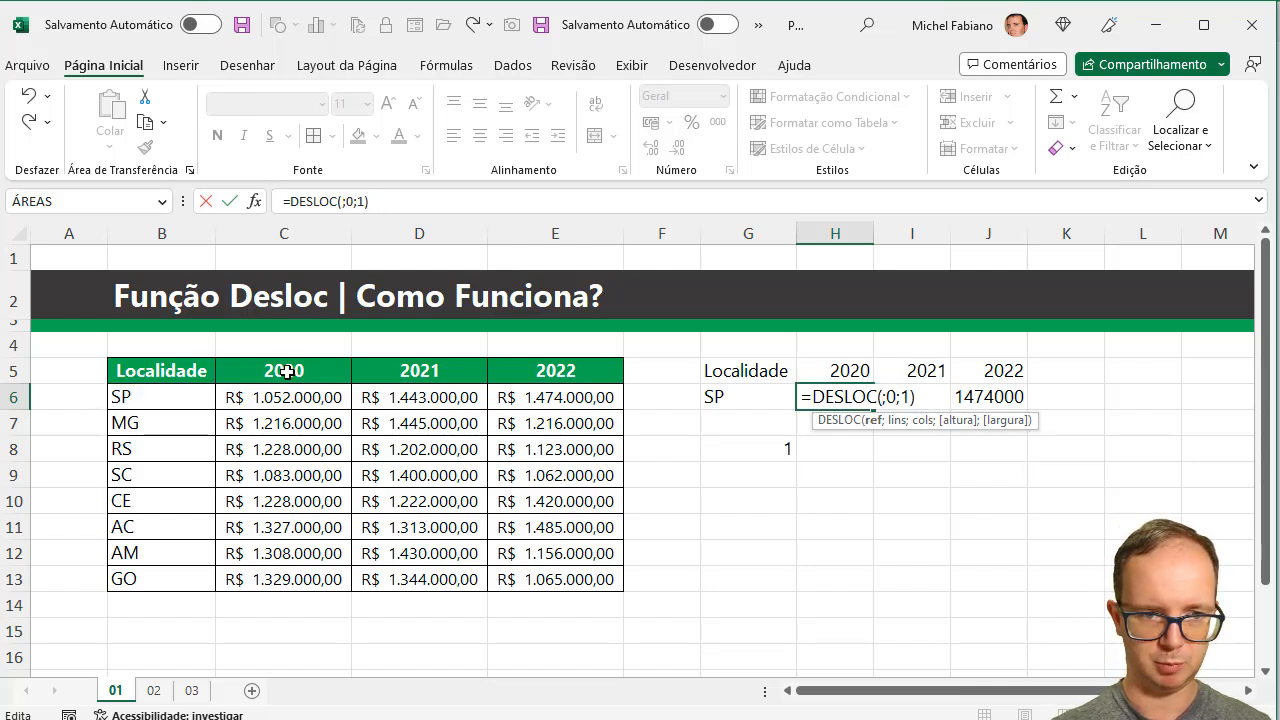
click(178, 370)
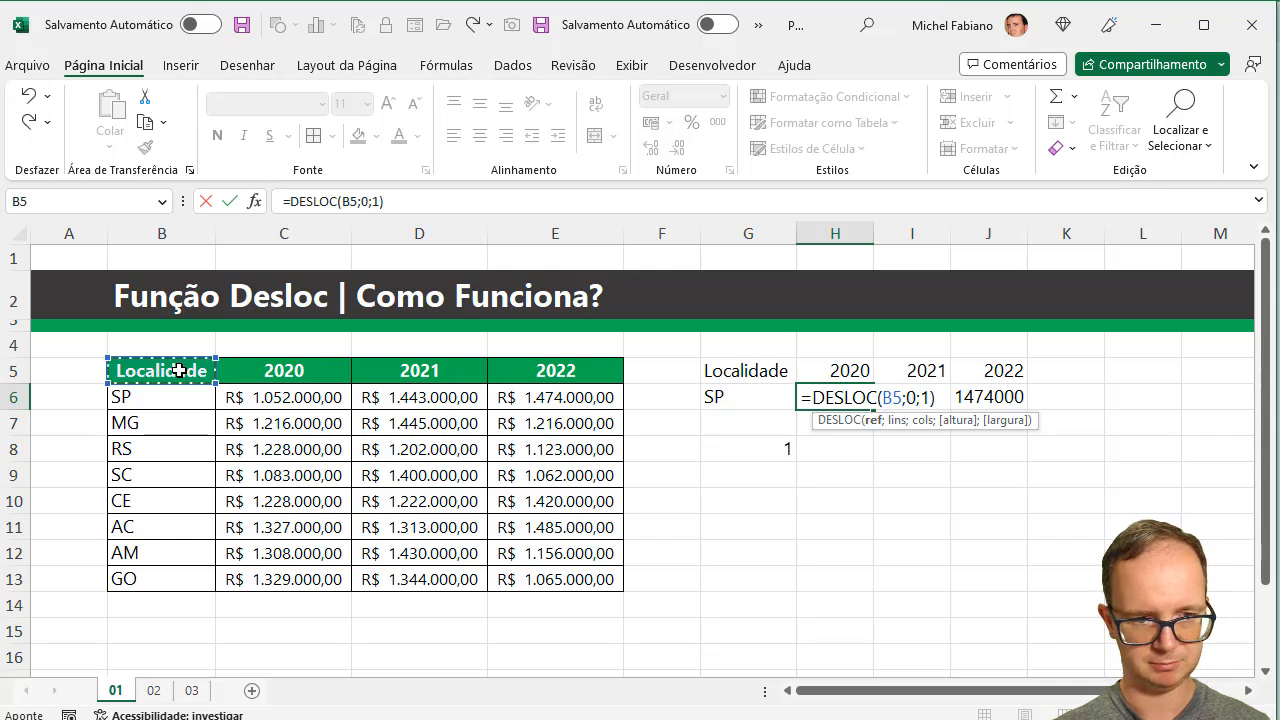
click(917, 397)
key(BackSpace)
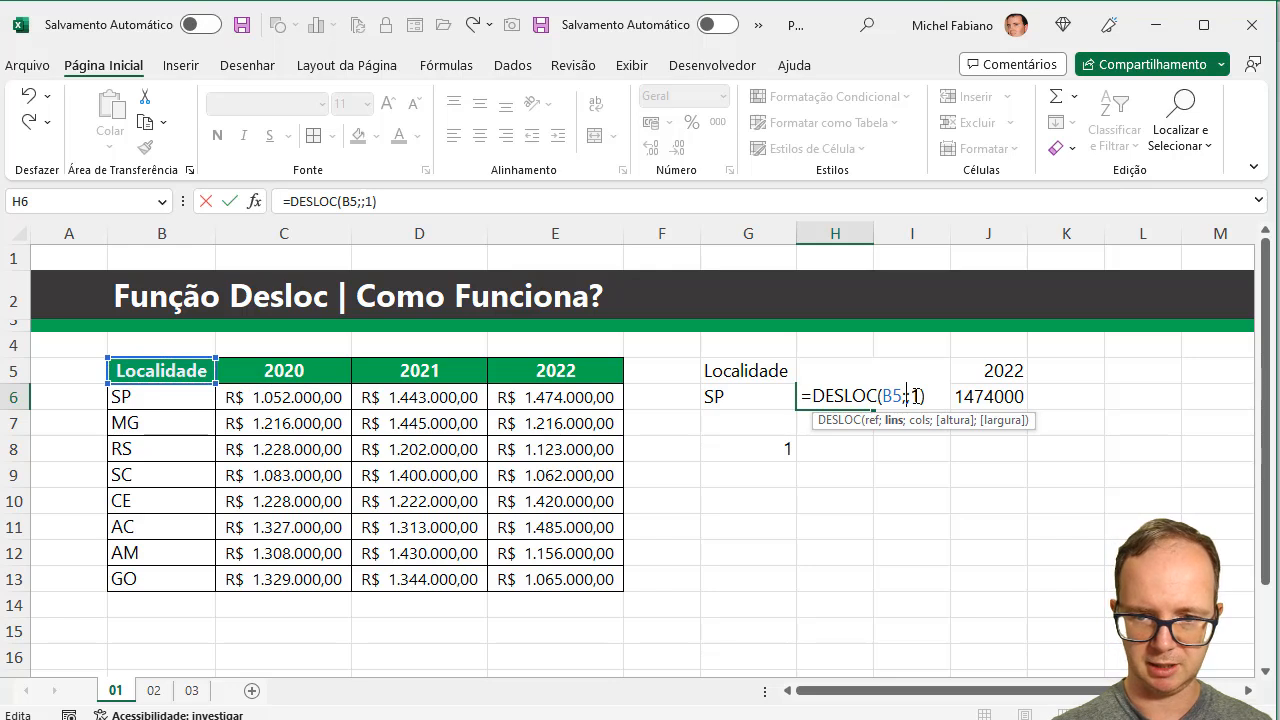
click(774, 448)
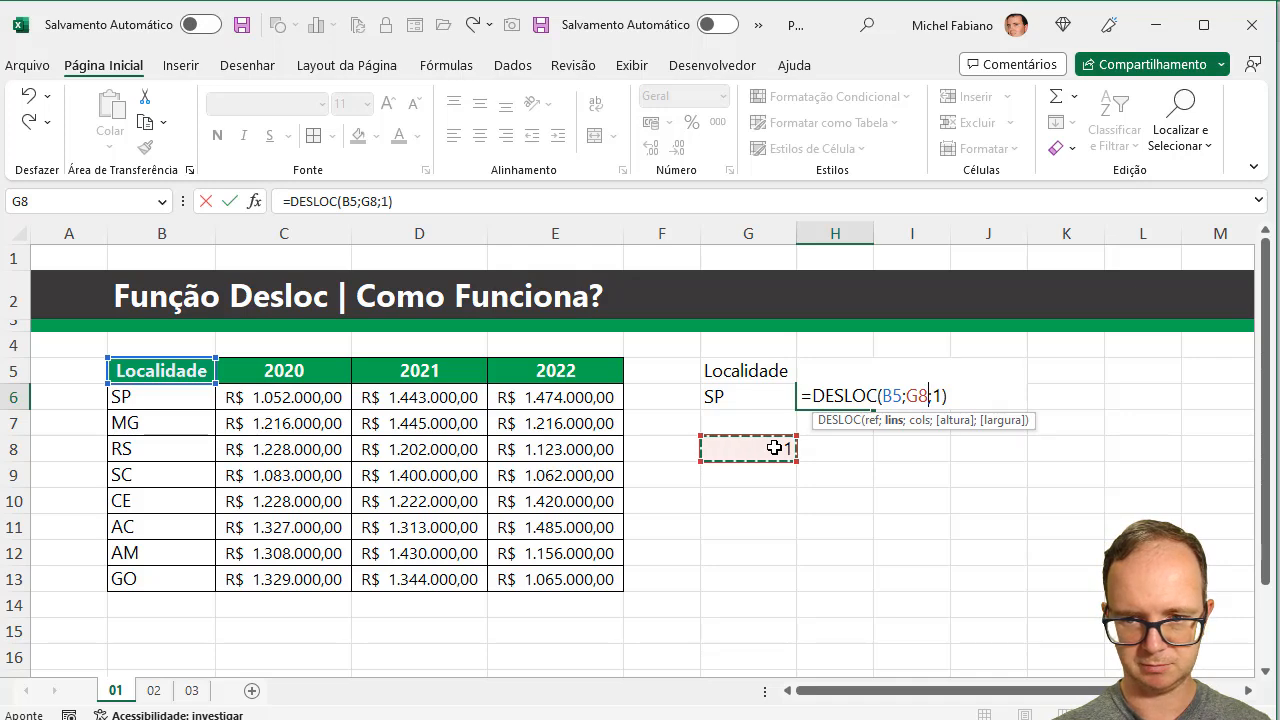
key(Return)
Step: Set the locality in G6 to MG and compare the 2020 result with the table
key(Up)
key(Left)
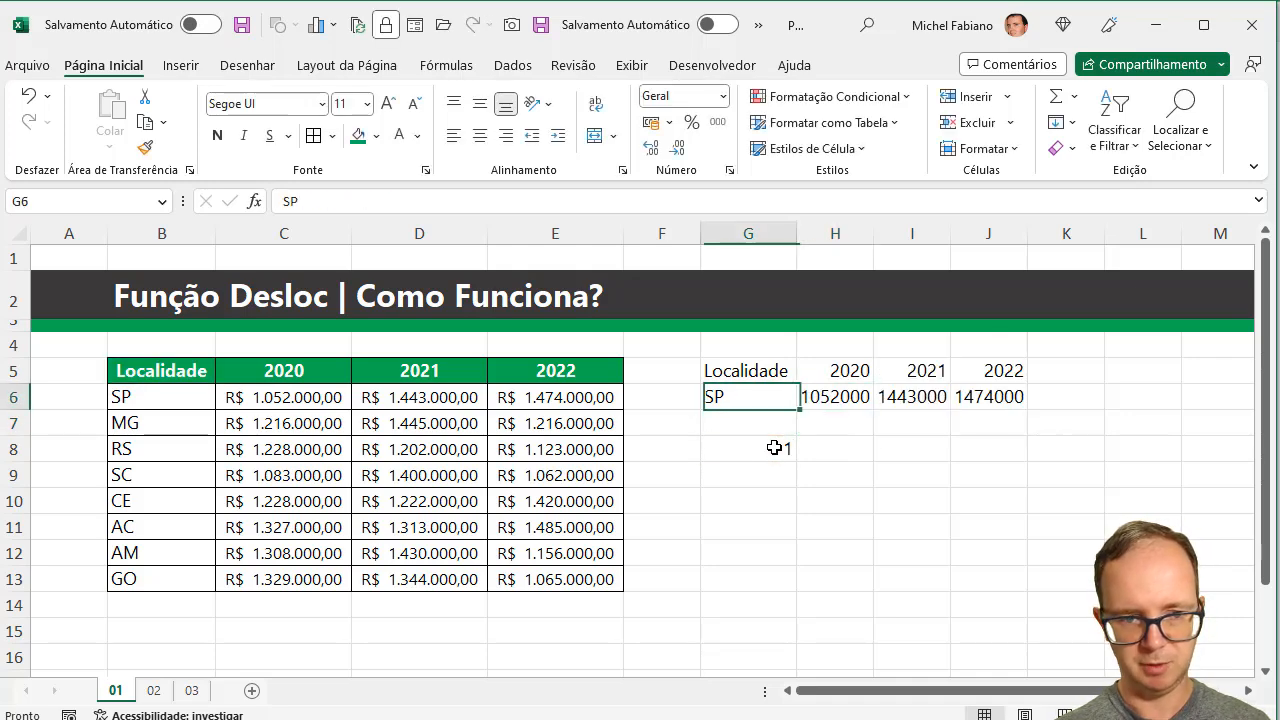
text(MG)
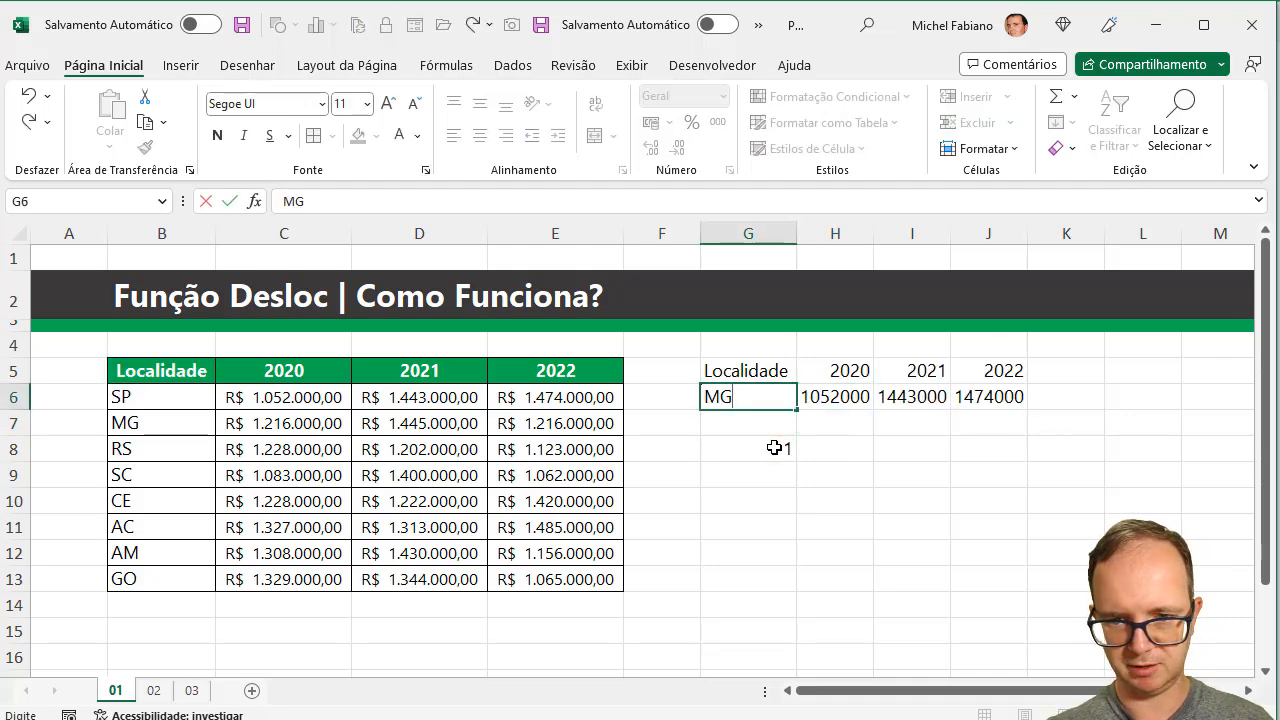
key(Return)
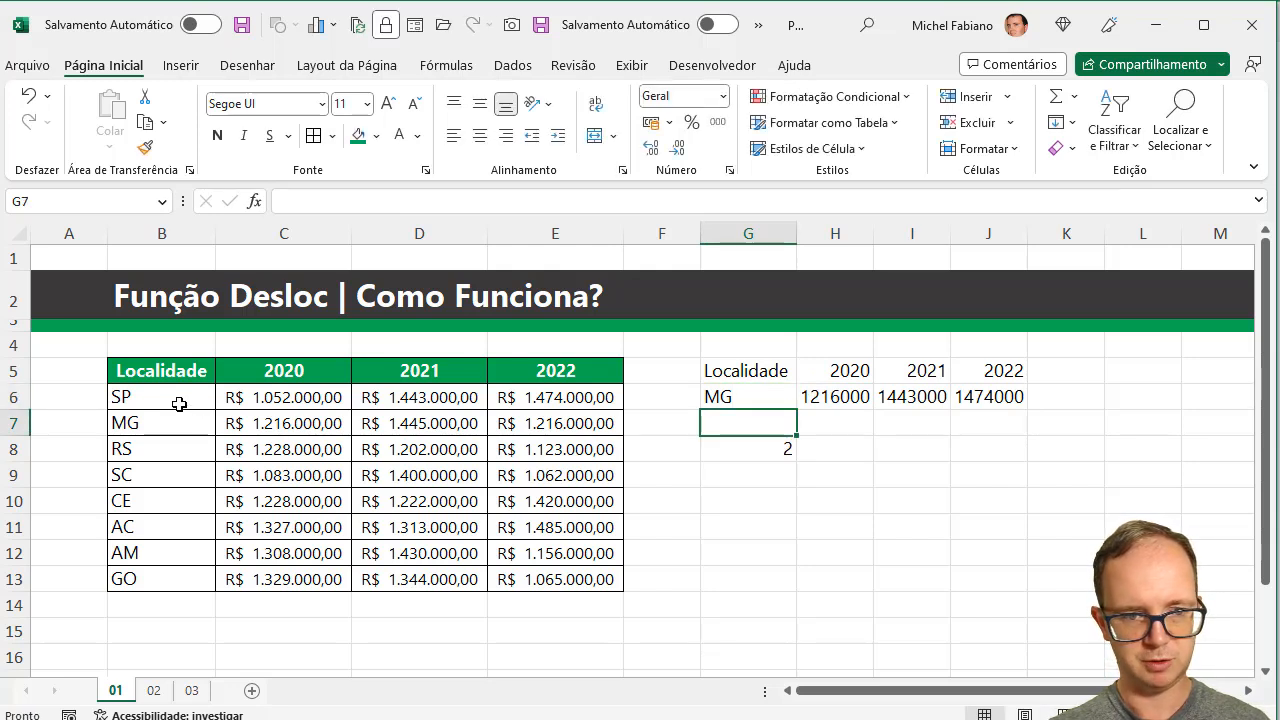
click(300, 424)
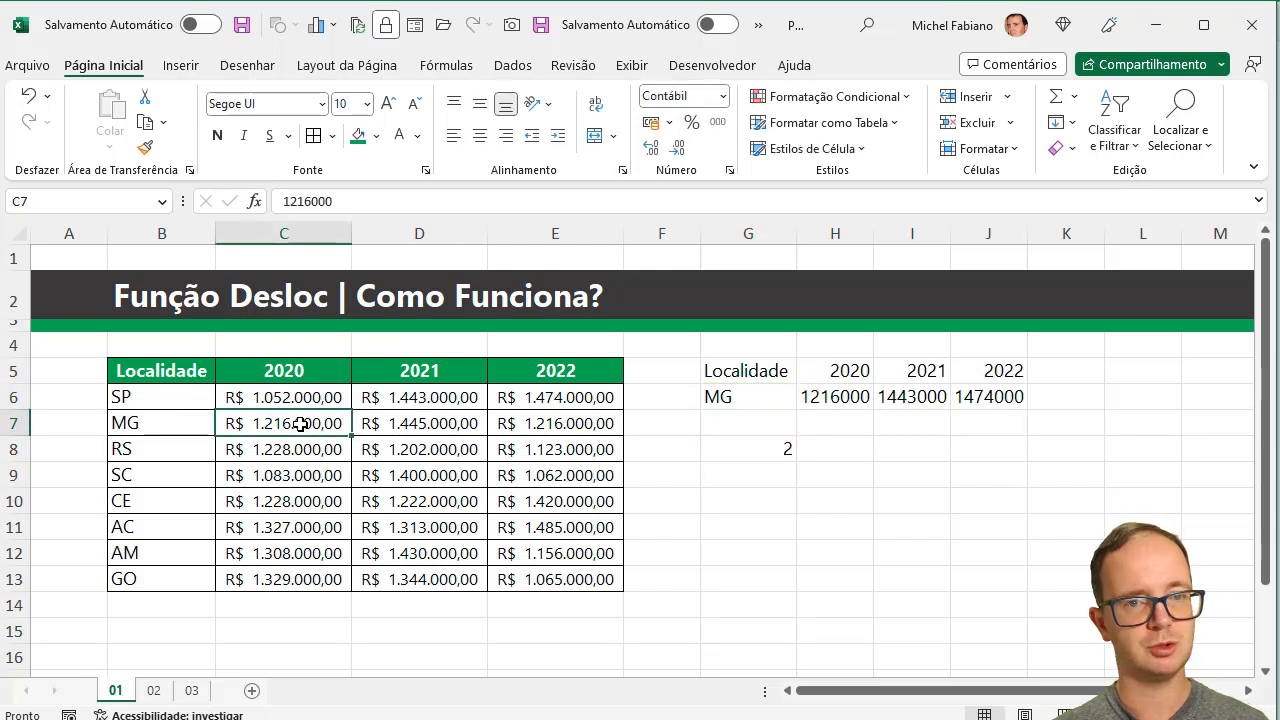
Step: Replace the locality in G6 with GO
double_click(738, 396)
key(BackSpace)
key(BackSpace)
text(GO)
key(Return)
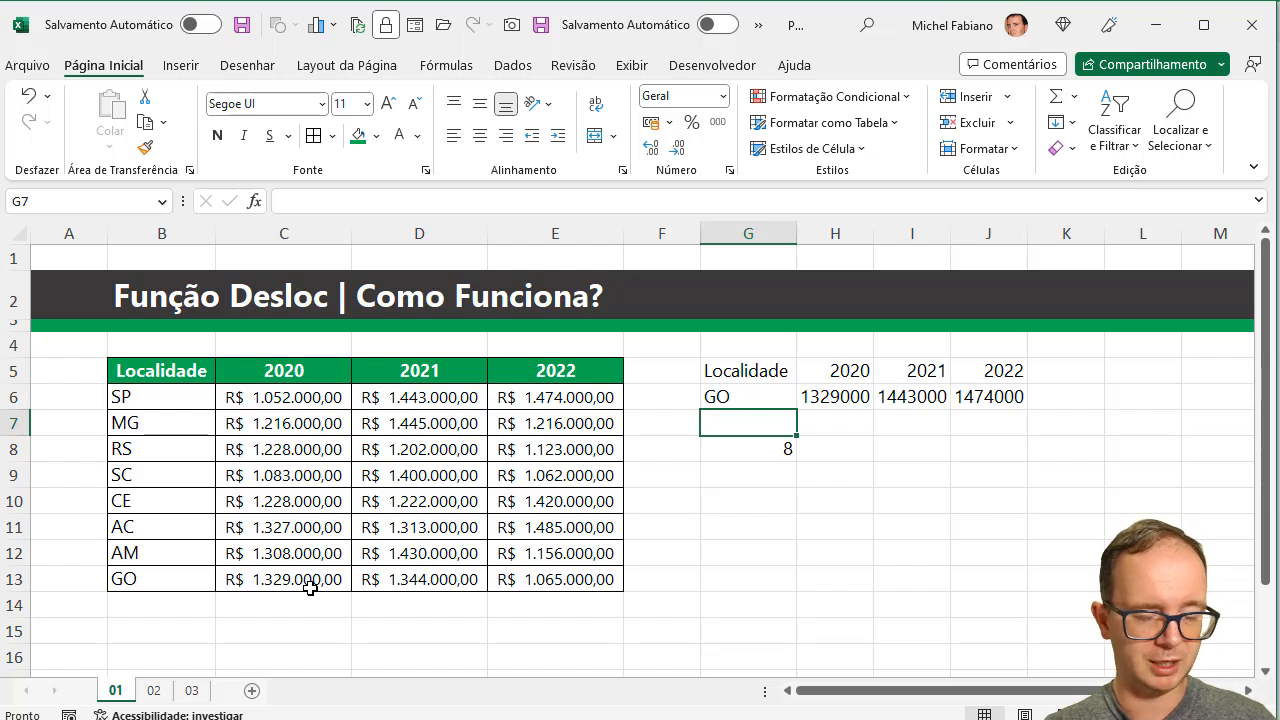
click(179, 397)
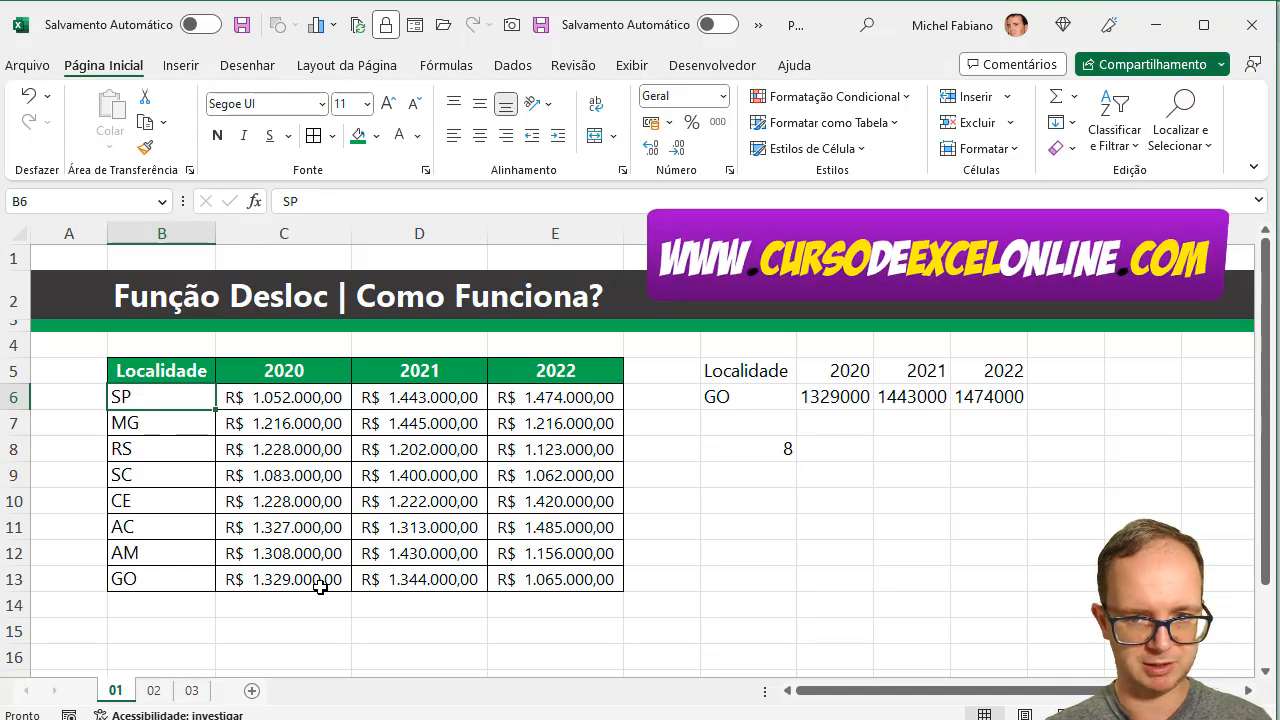
Step: Clear the three year formulas from cells H6 to J6
click(861, 400)
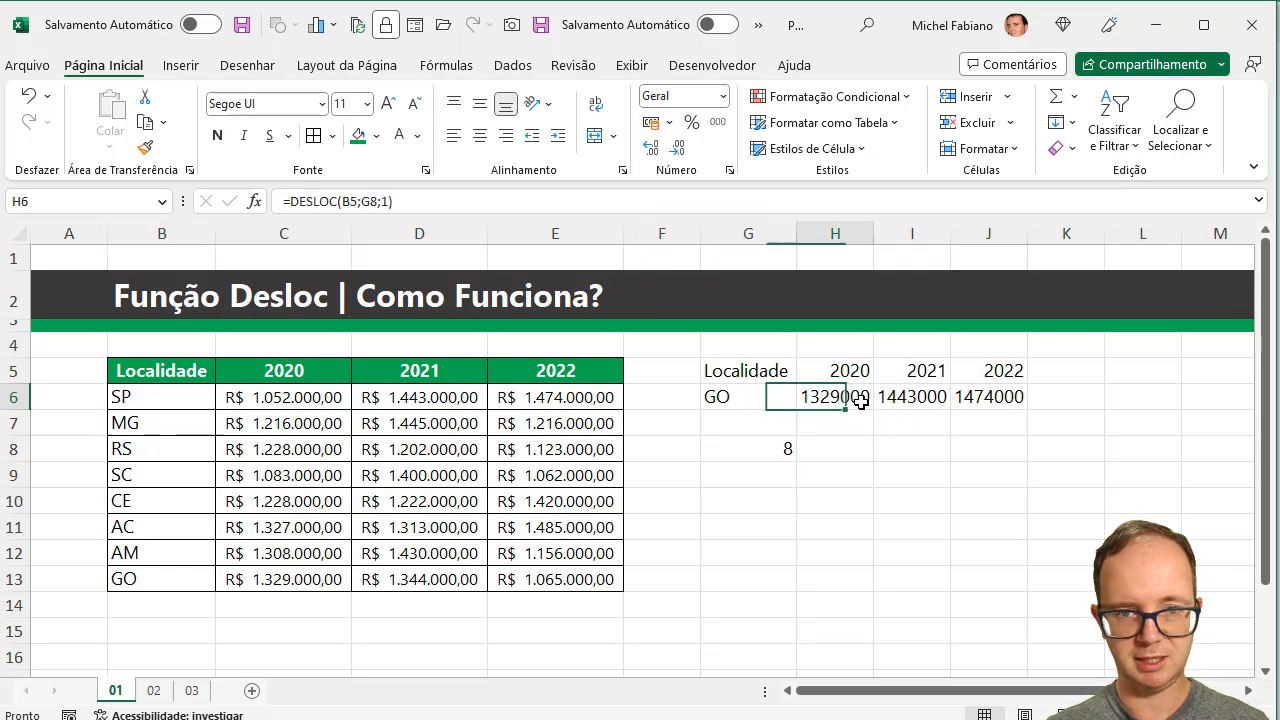
drag(850, 397, 990, 400)
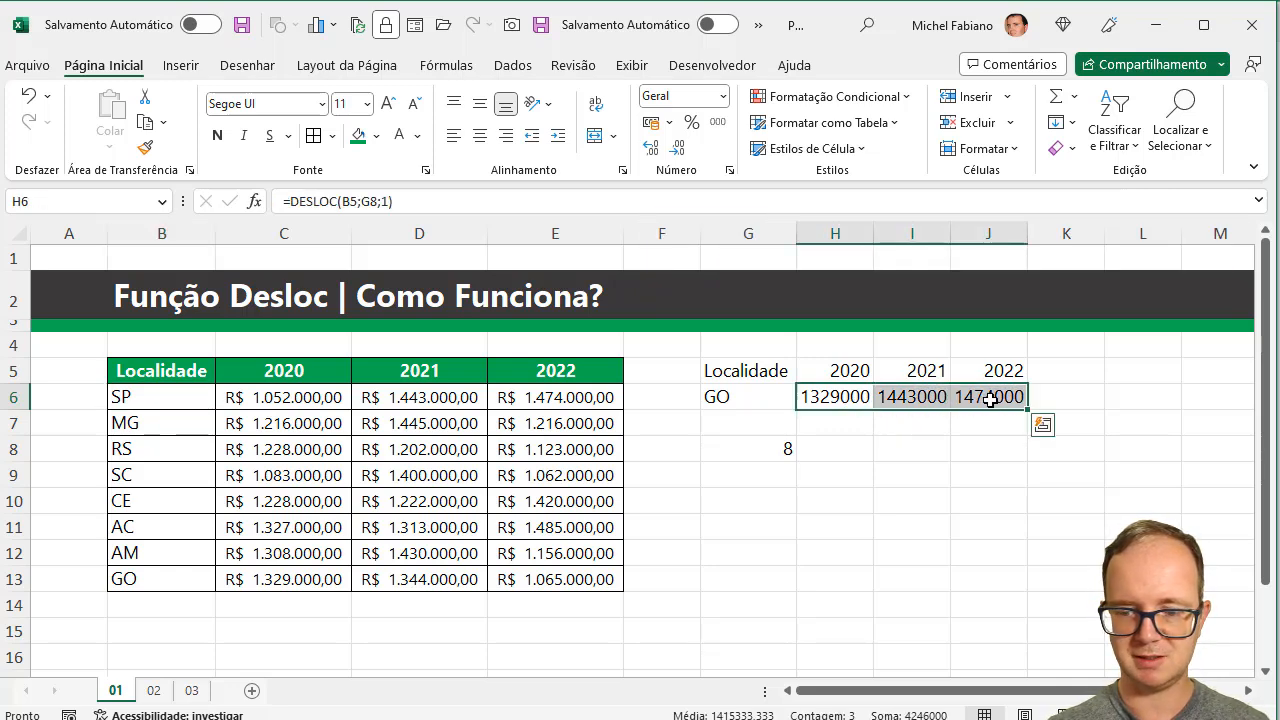
key(Delete)
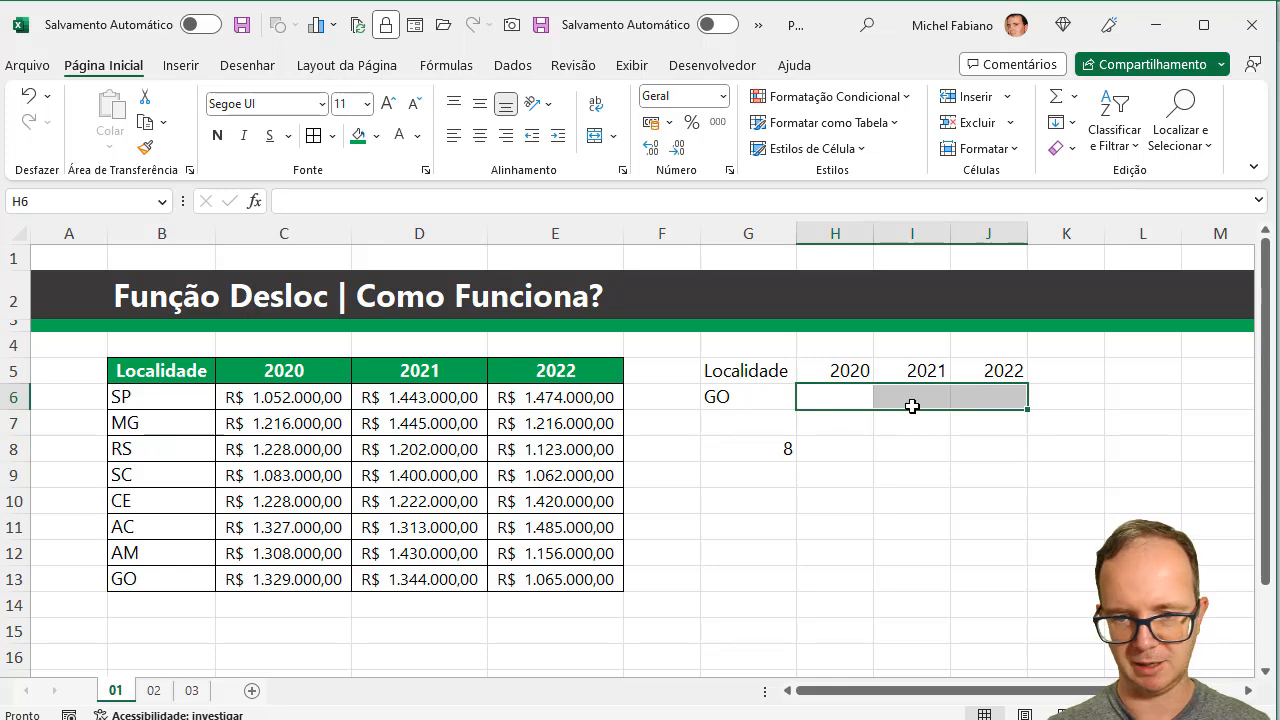
Step: Enter =DESLOC(B5;CORRESP(G6;B6:B13;0);1) in H6 to return the 2020 value of the locality in G6
click(841, 401)
text(=)
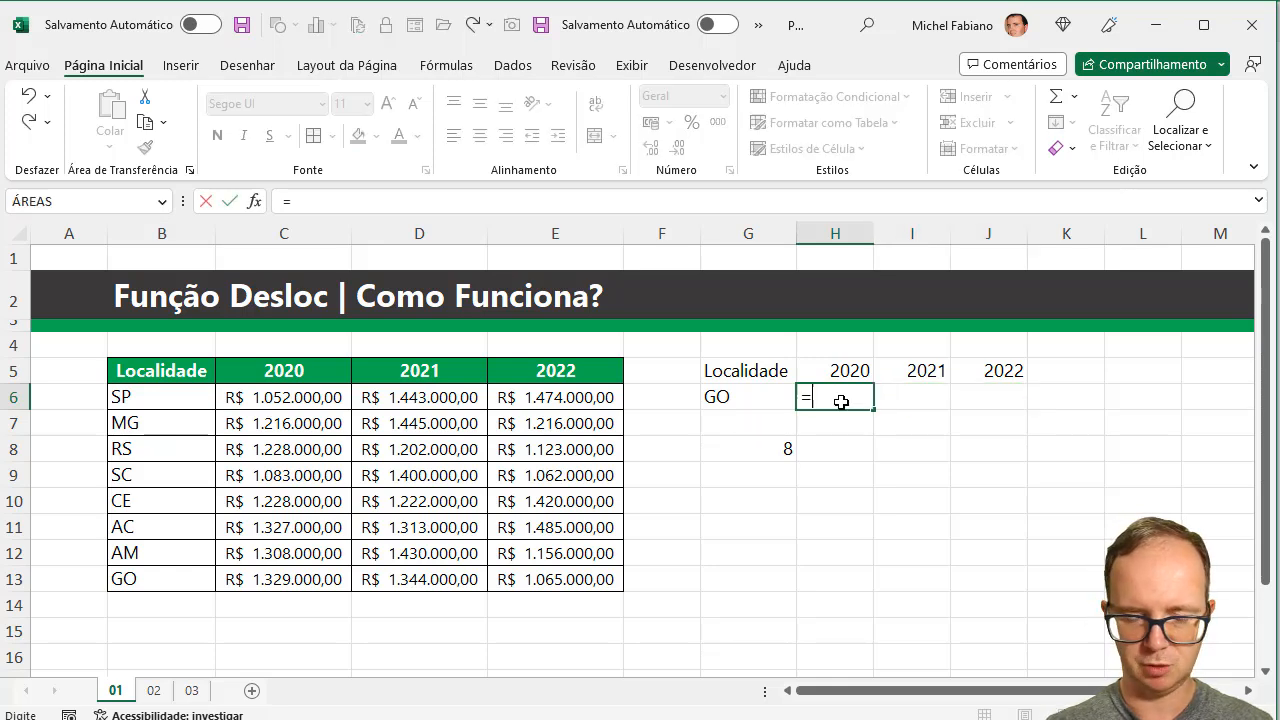
text(desloc()
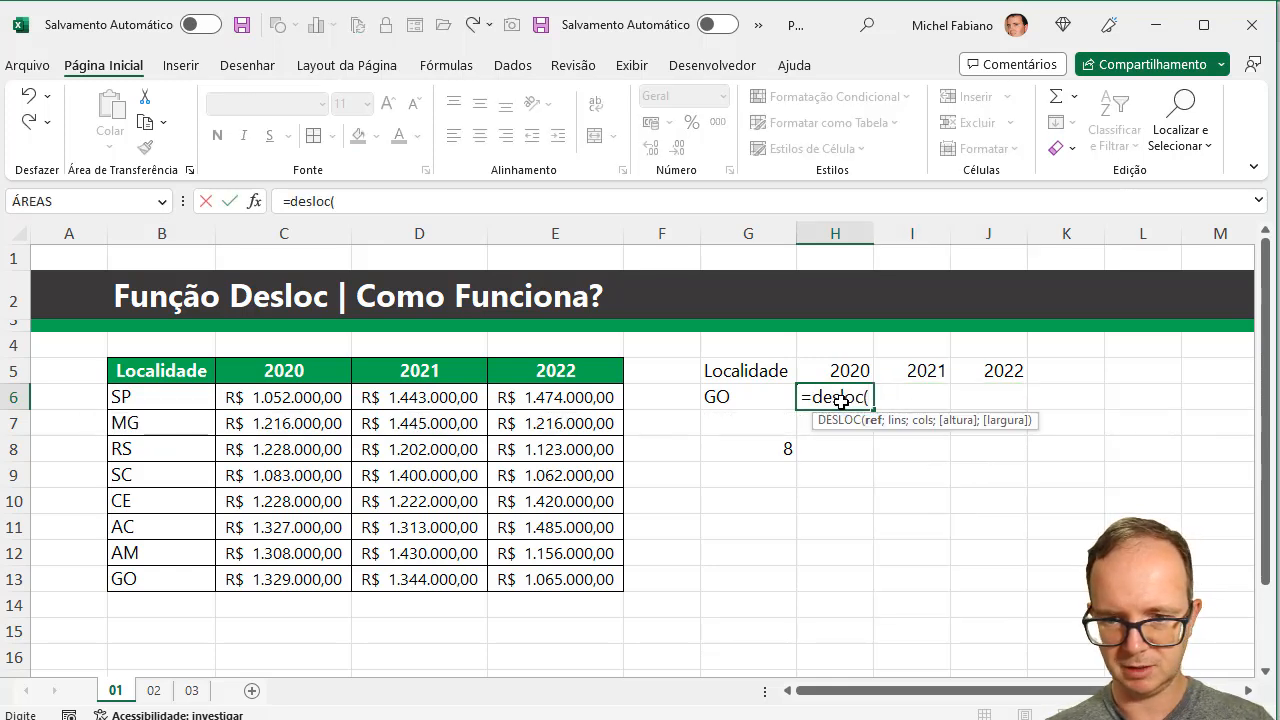
click(173, 375)
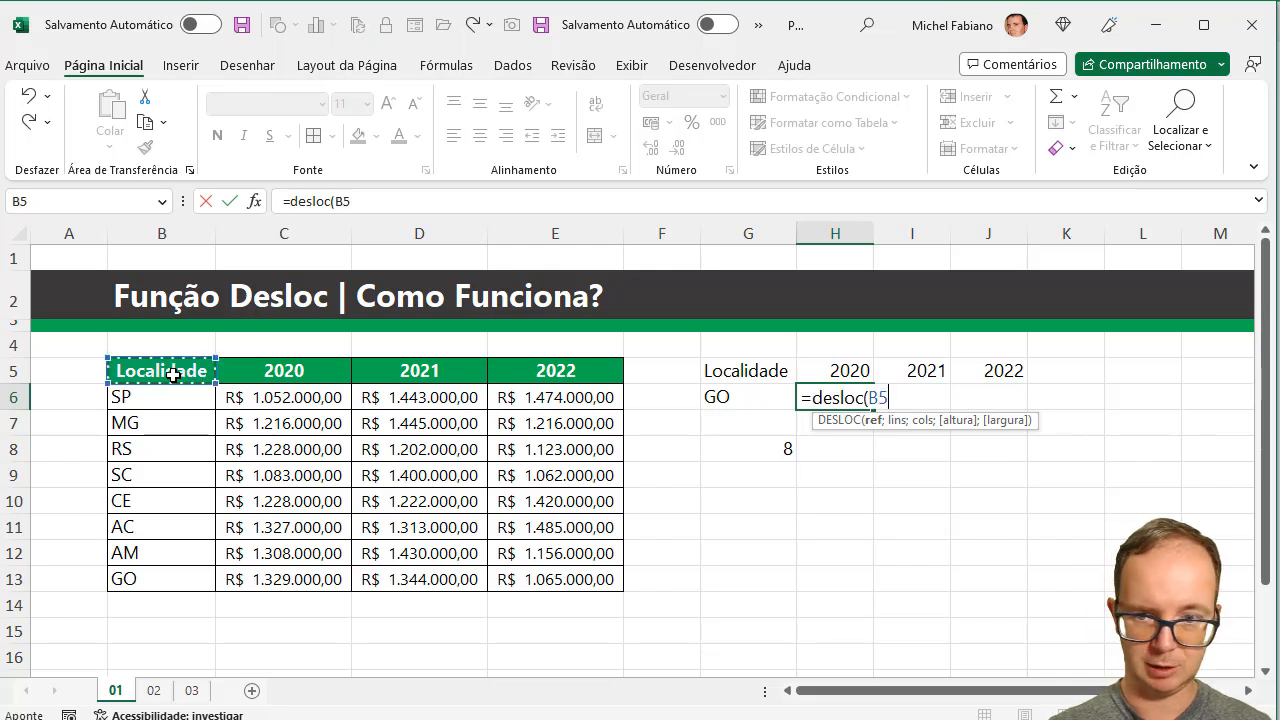
text(;)
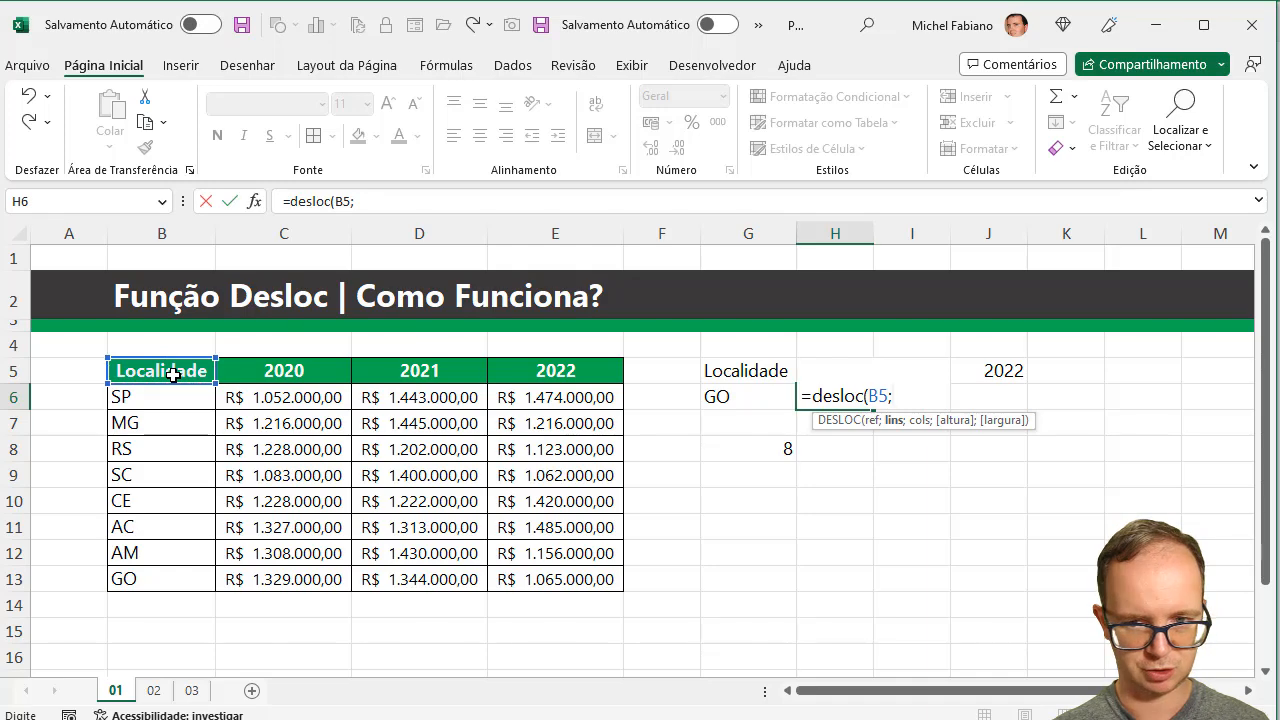
text(corresp()
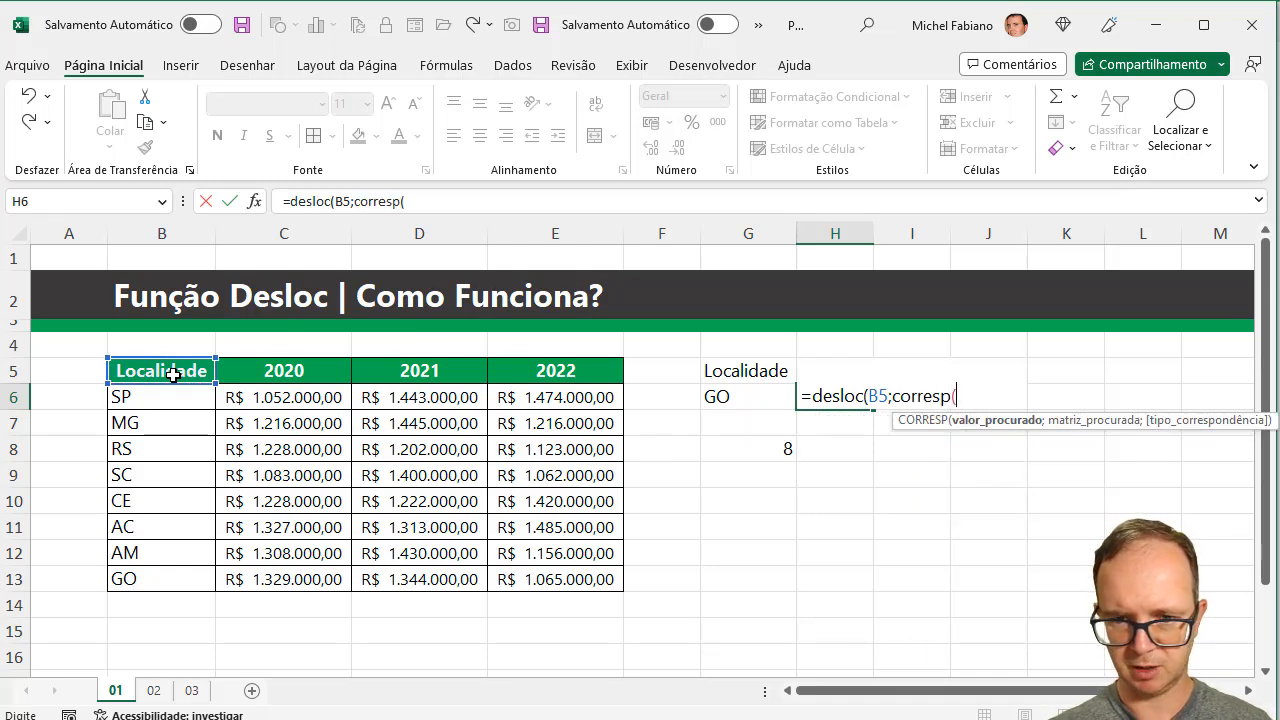
click(751, 402)
text(;)
click(180, 395)
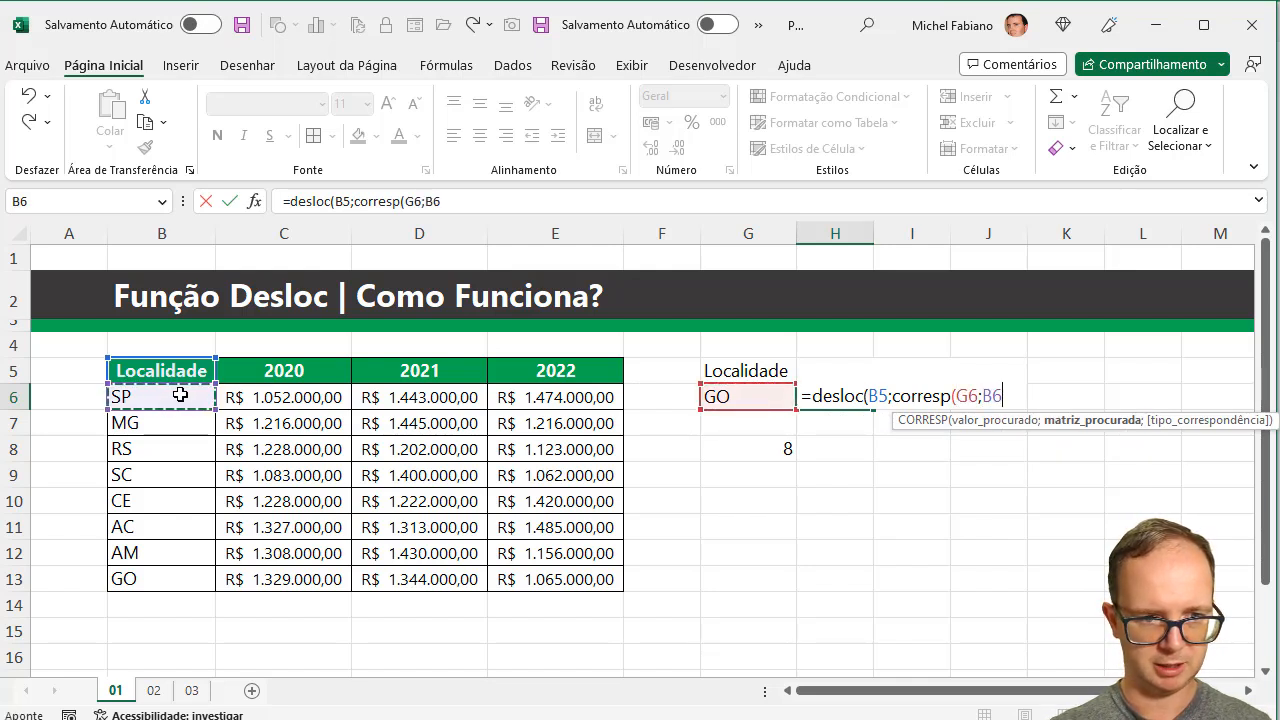
drag(180, 395, 157, 577)
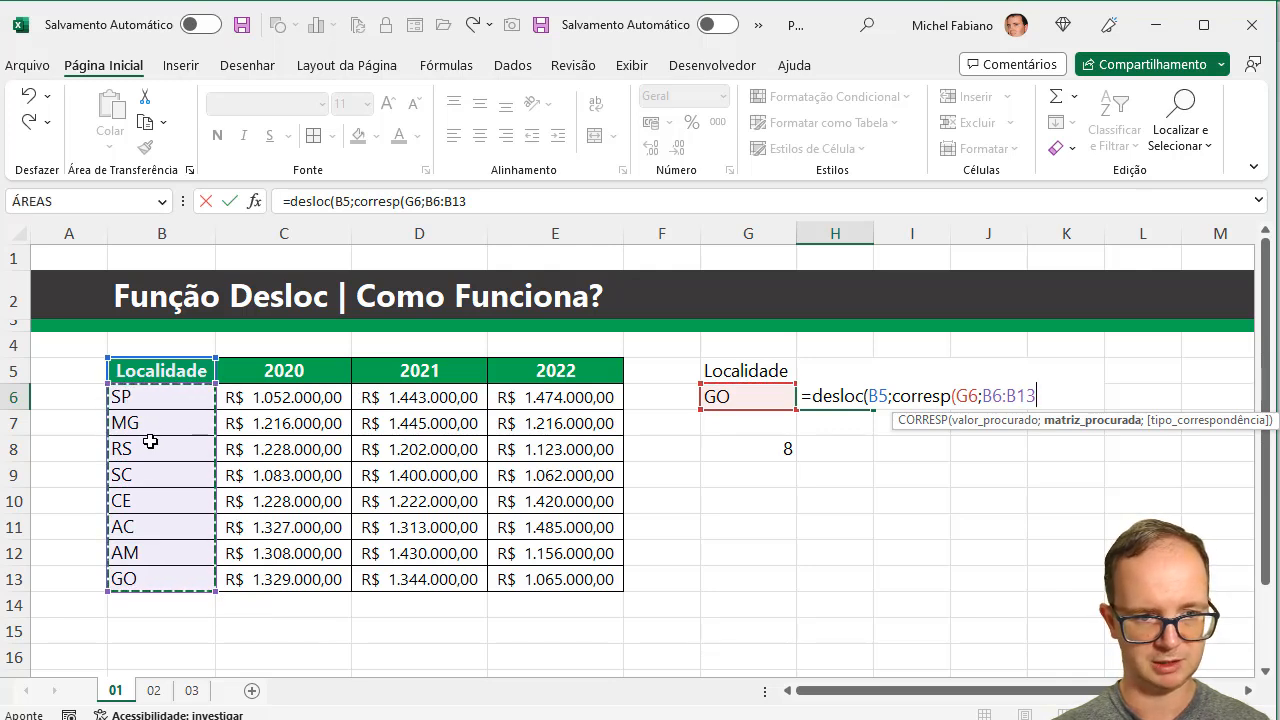
text(;0)
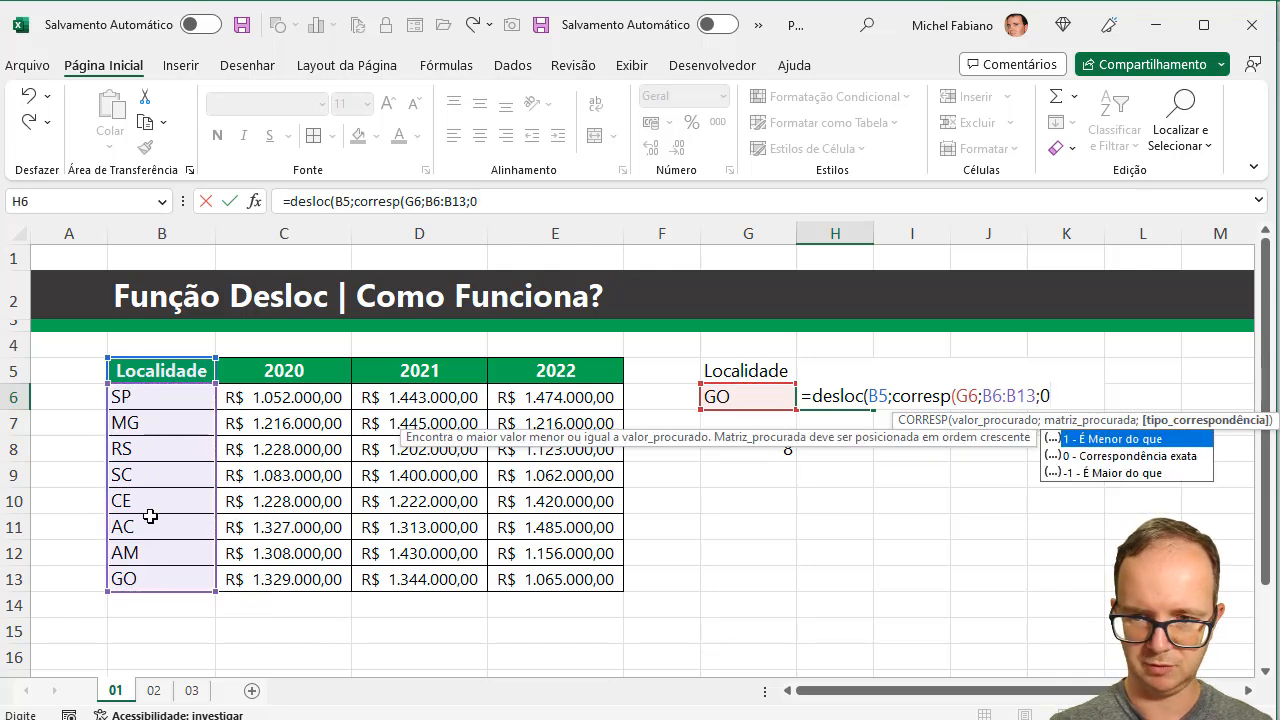
text();)
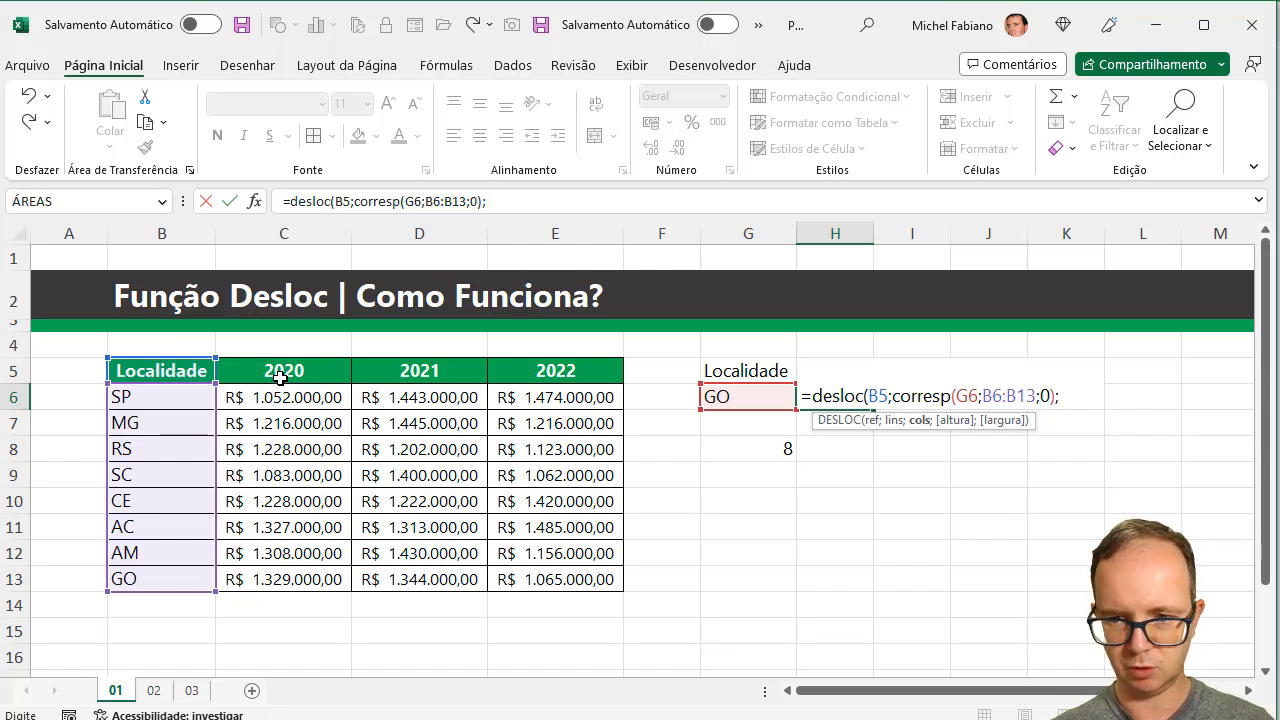
text())
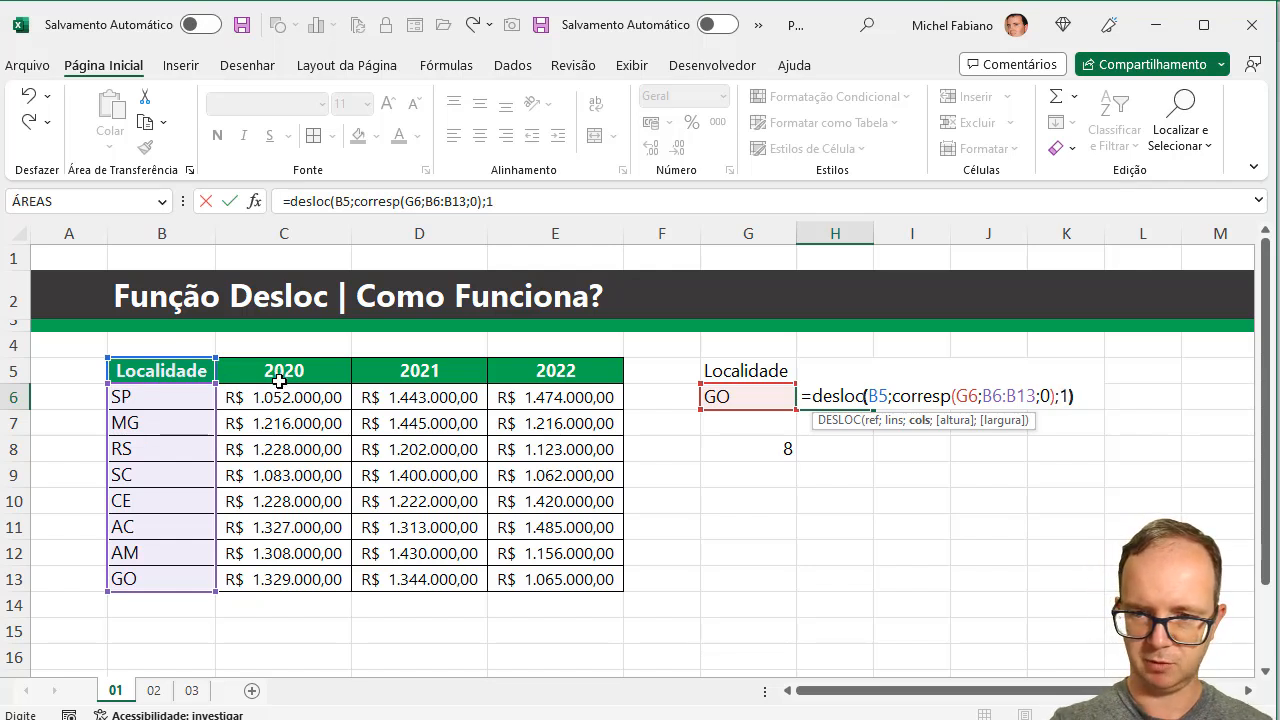
key(Return)
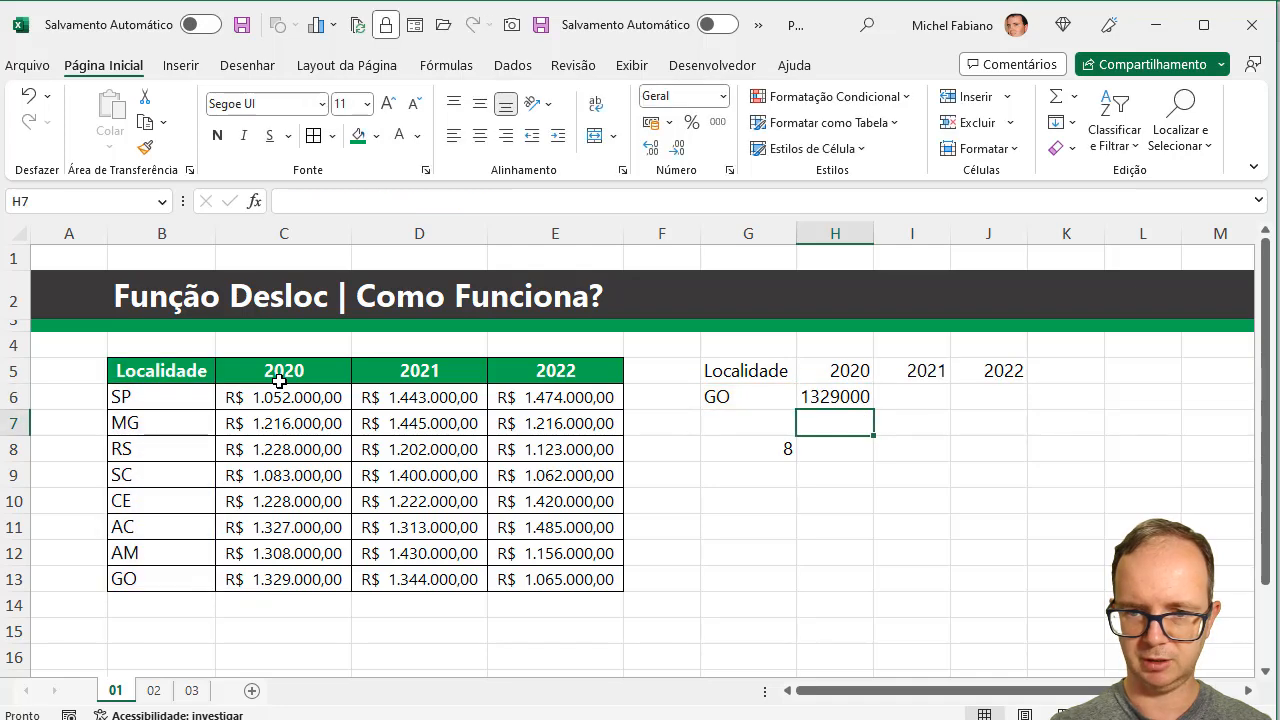
key(Up)
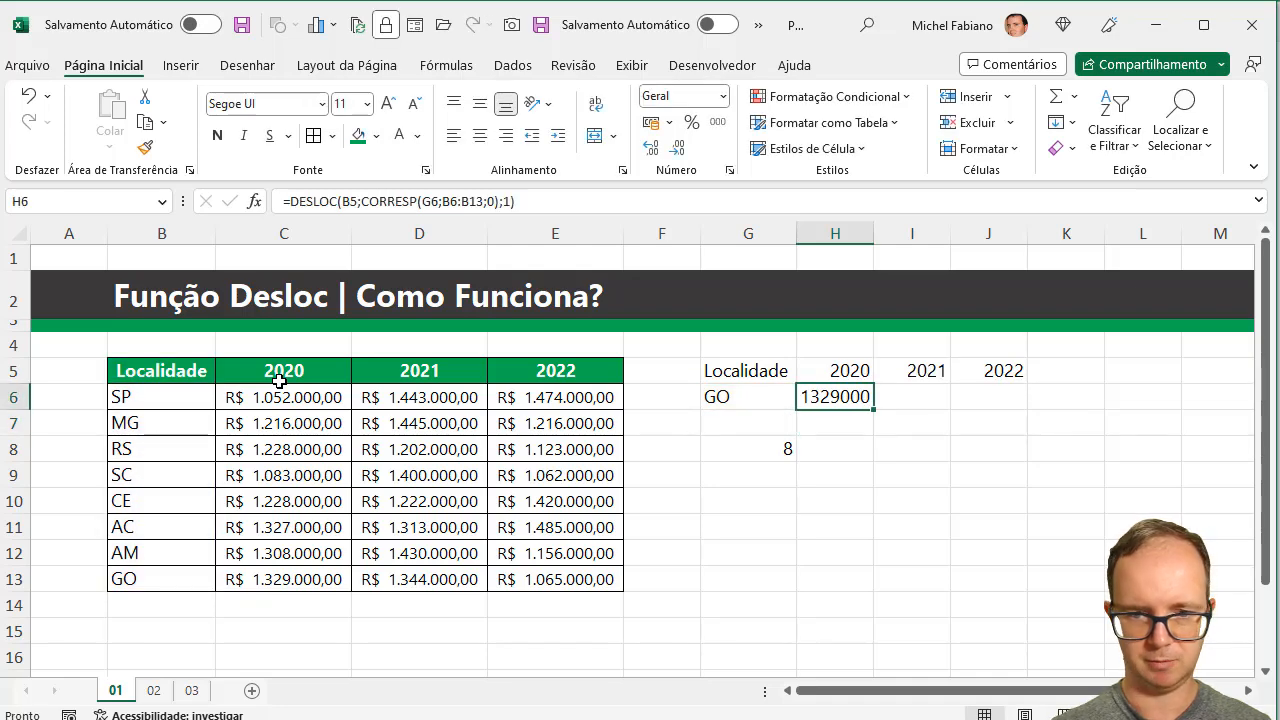
Step: Replace the locality in G6 with SP
click(732, 395)
text(SP)
key(Return)
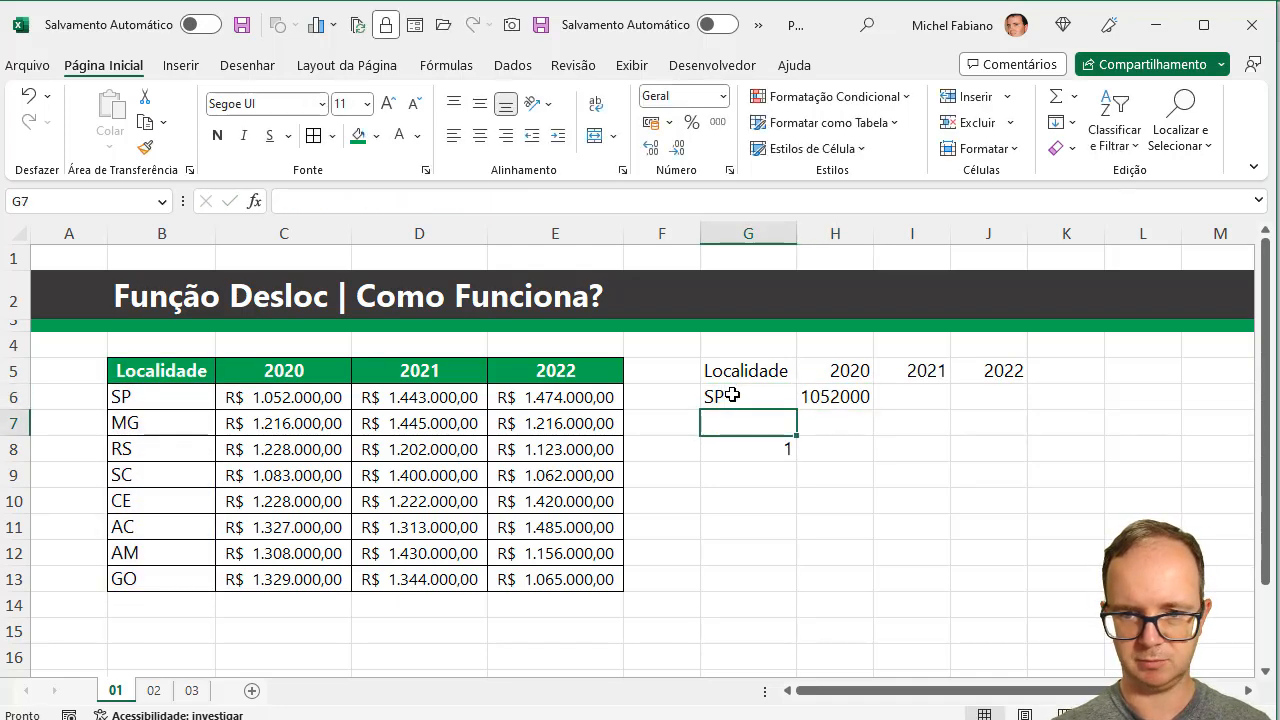
Step: Make the references B5, G6 and B6:B13 absolute in the DESLOC formula in H6
click(849, 393)
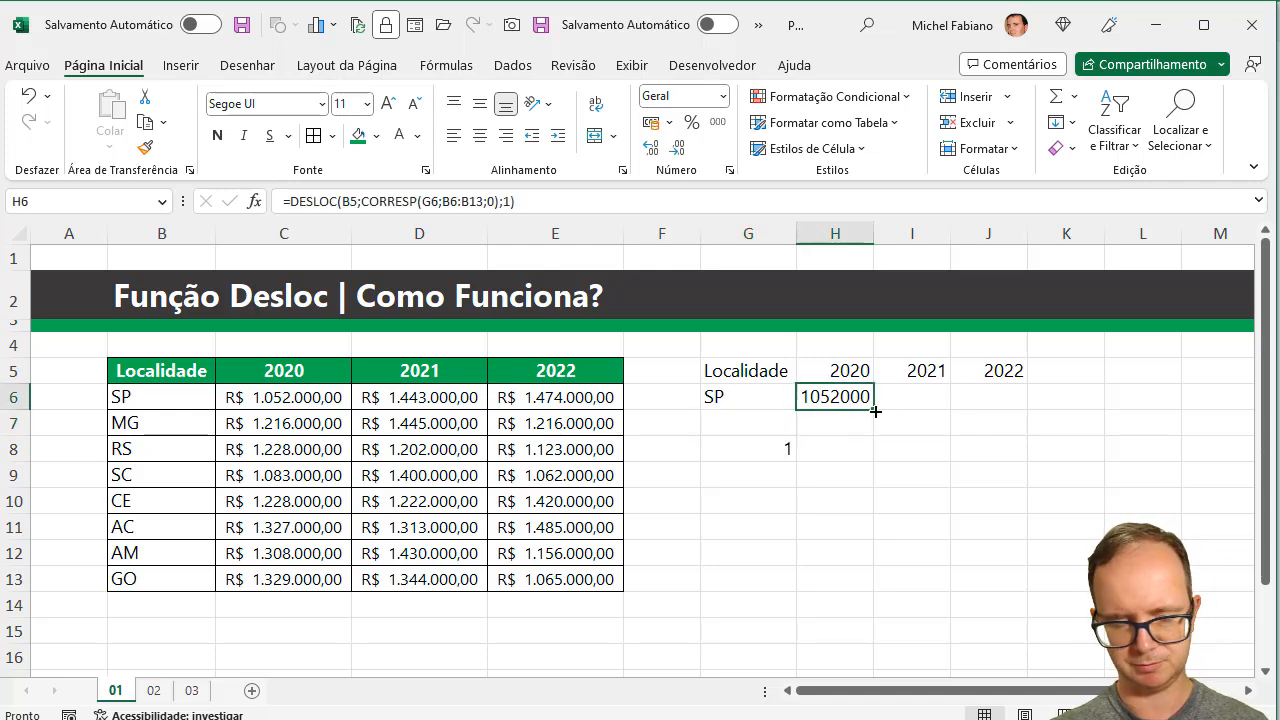
double_click(857, 396)
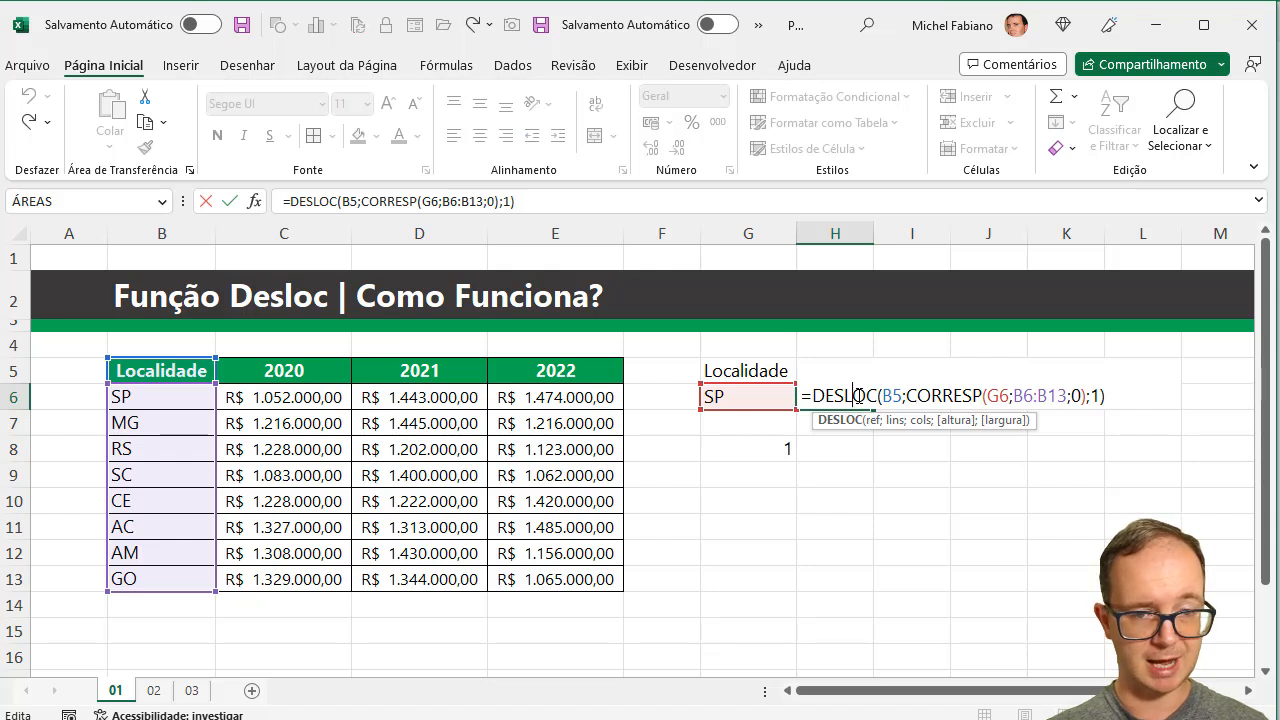
click(899, 395)
key(F4)
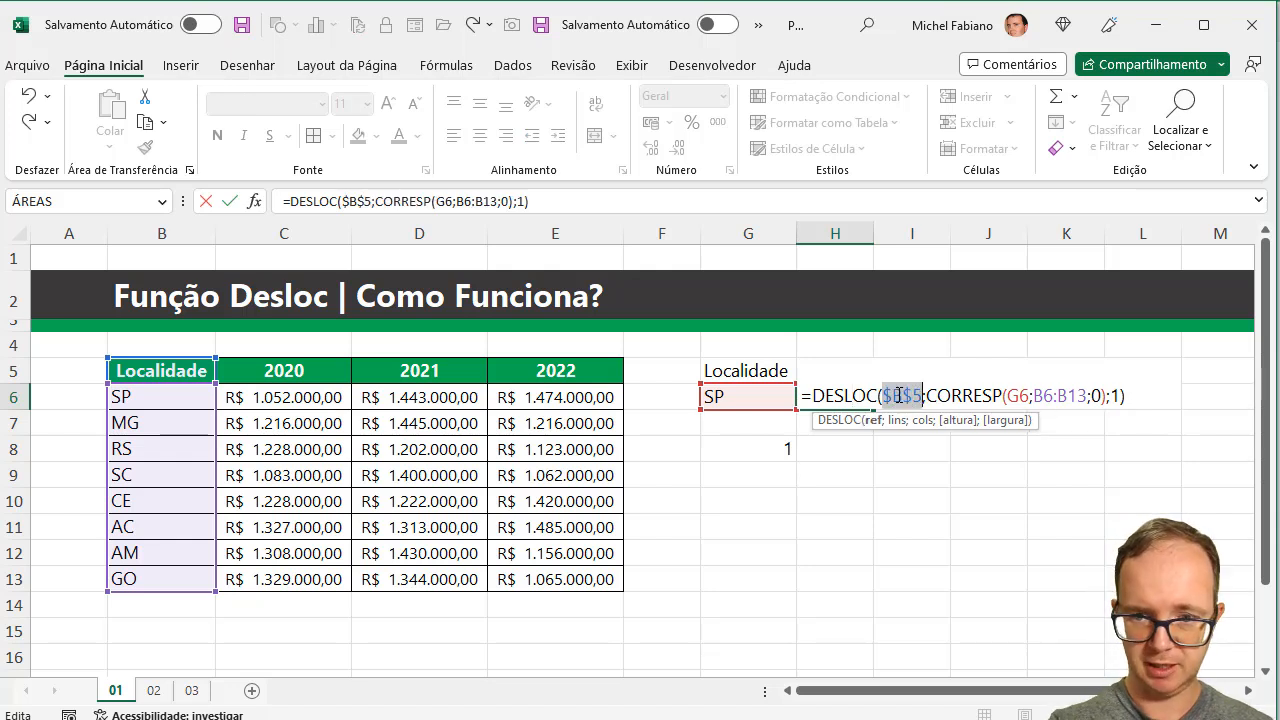
click(1019, 396)
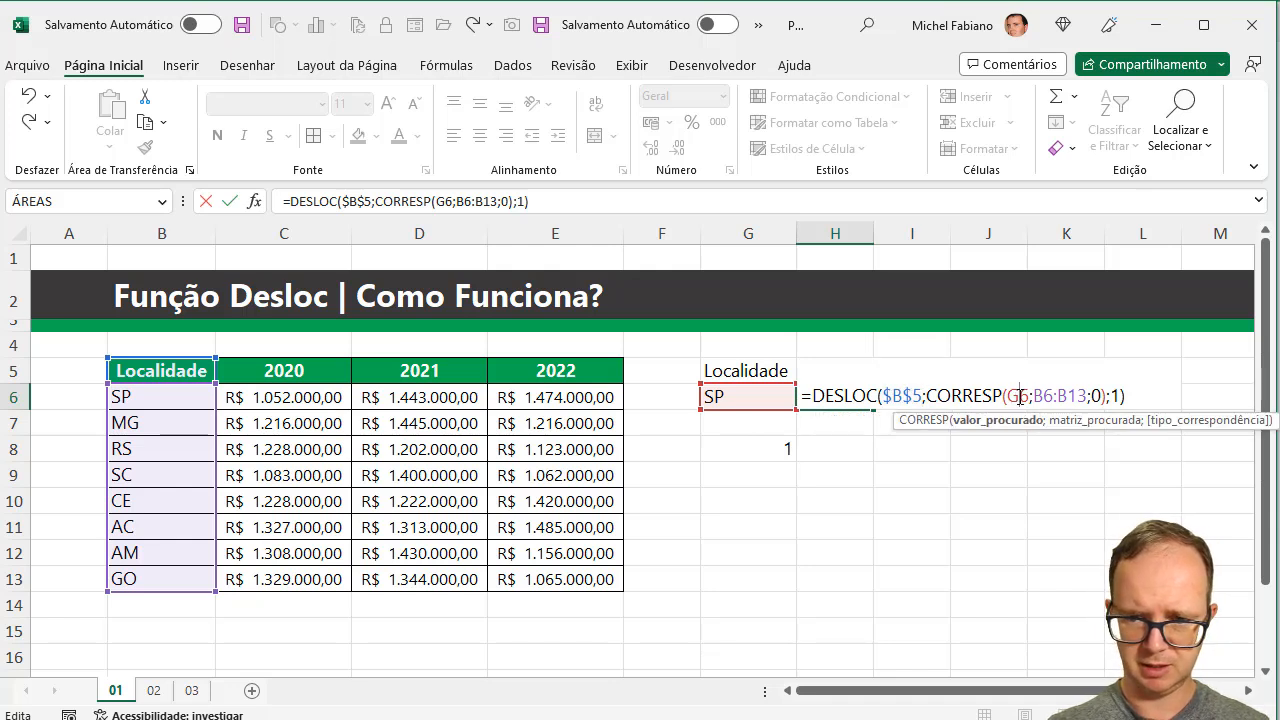
key(F4)
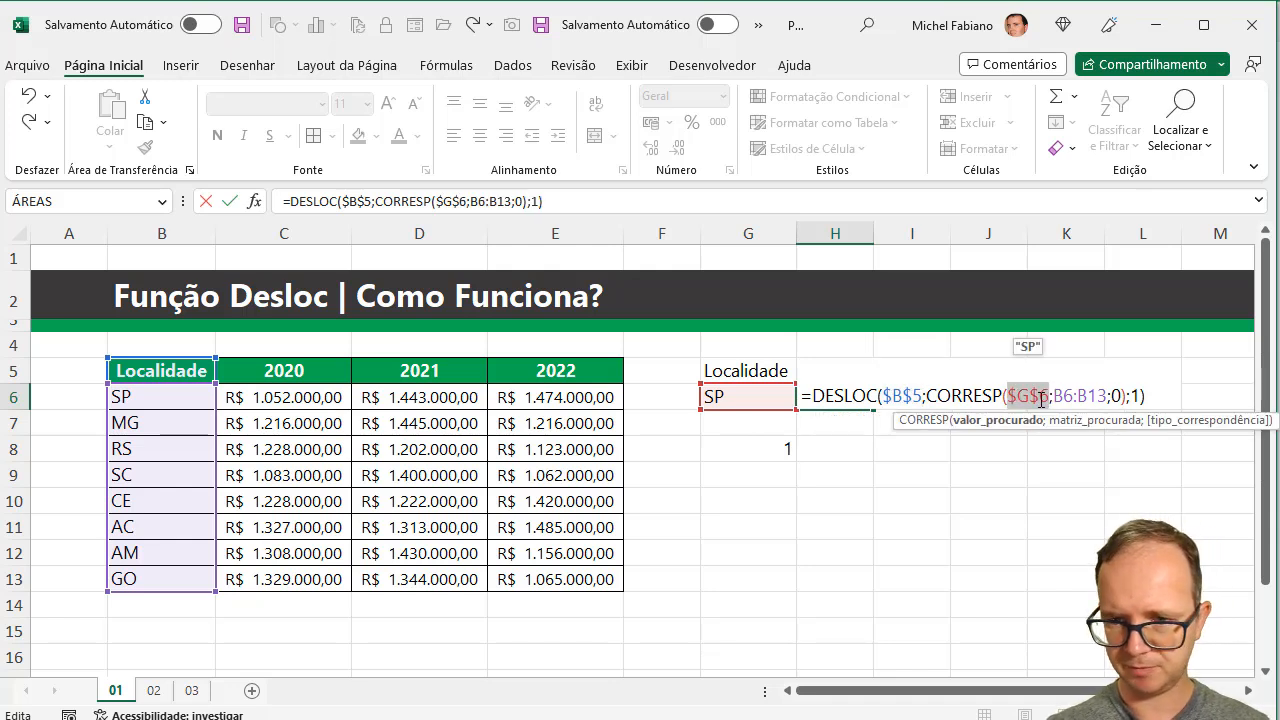
click(1064, 396)
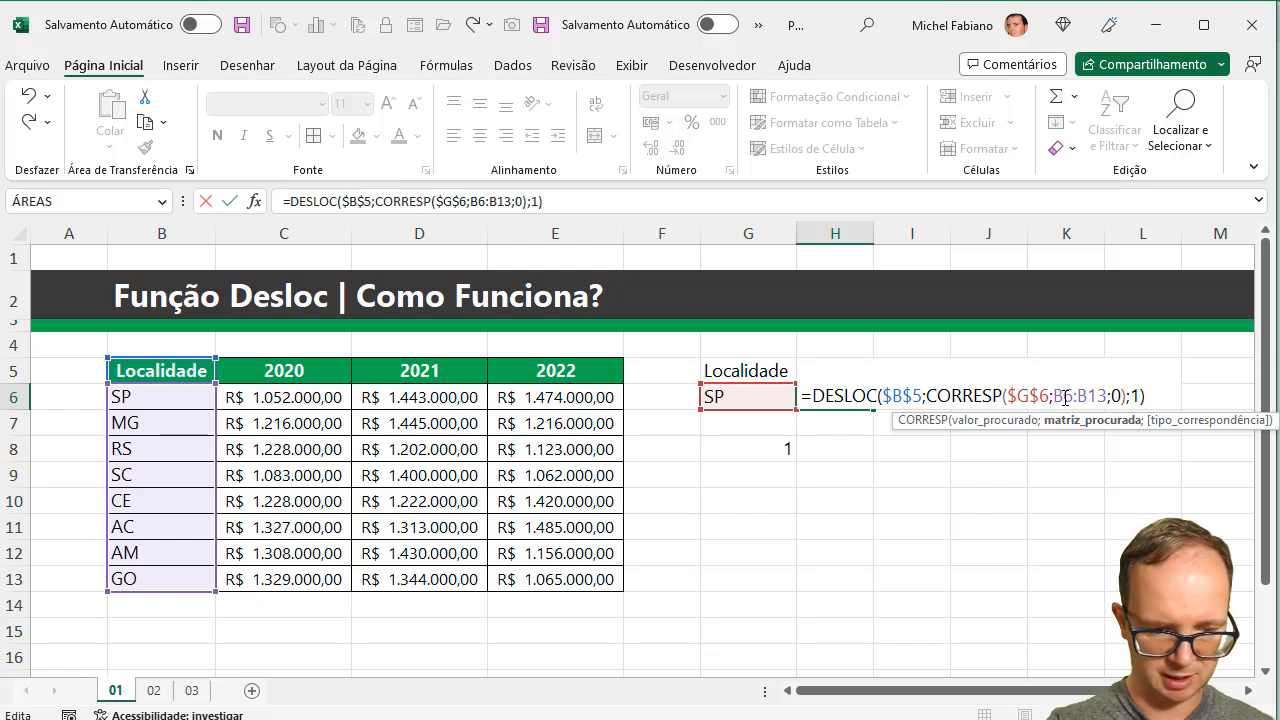
key(F4)
click(1114, 397)
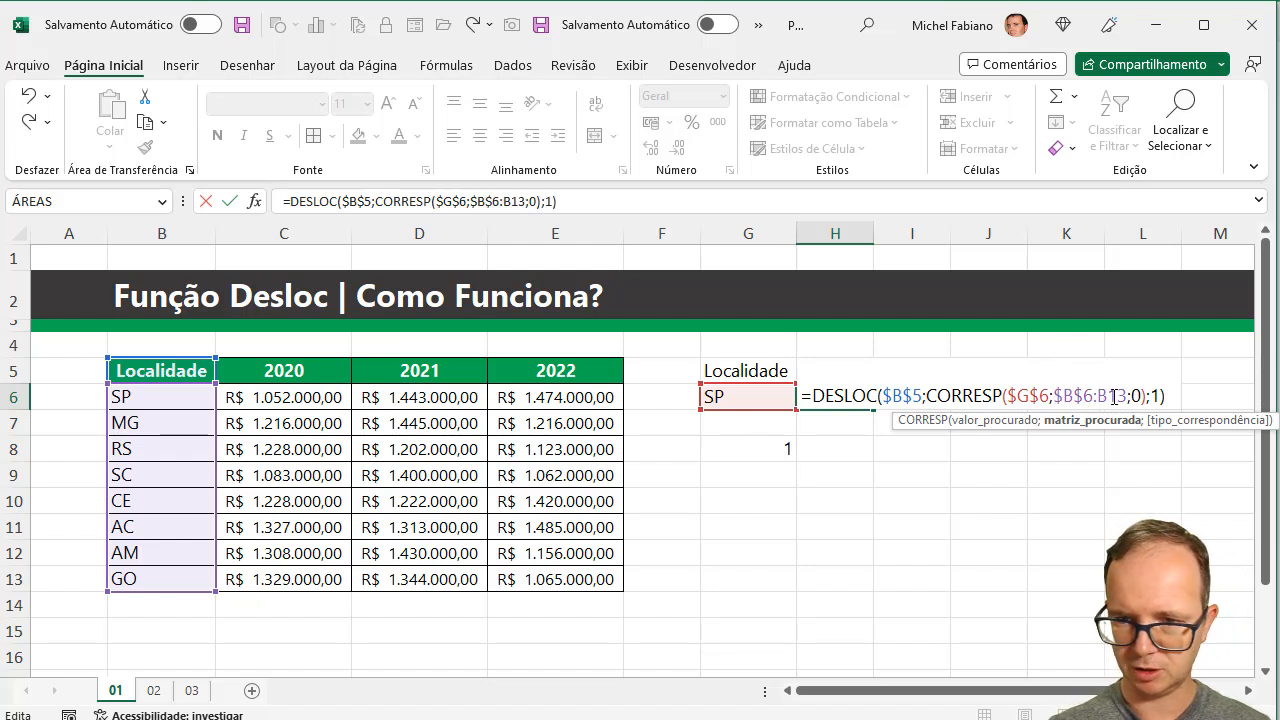
key(F4)
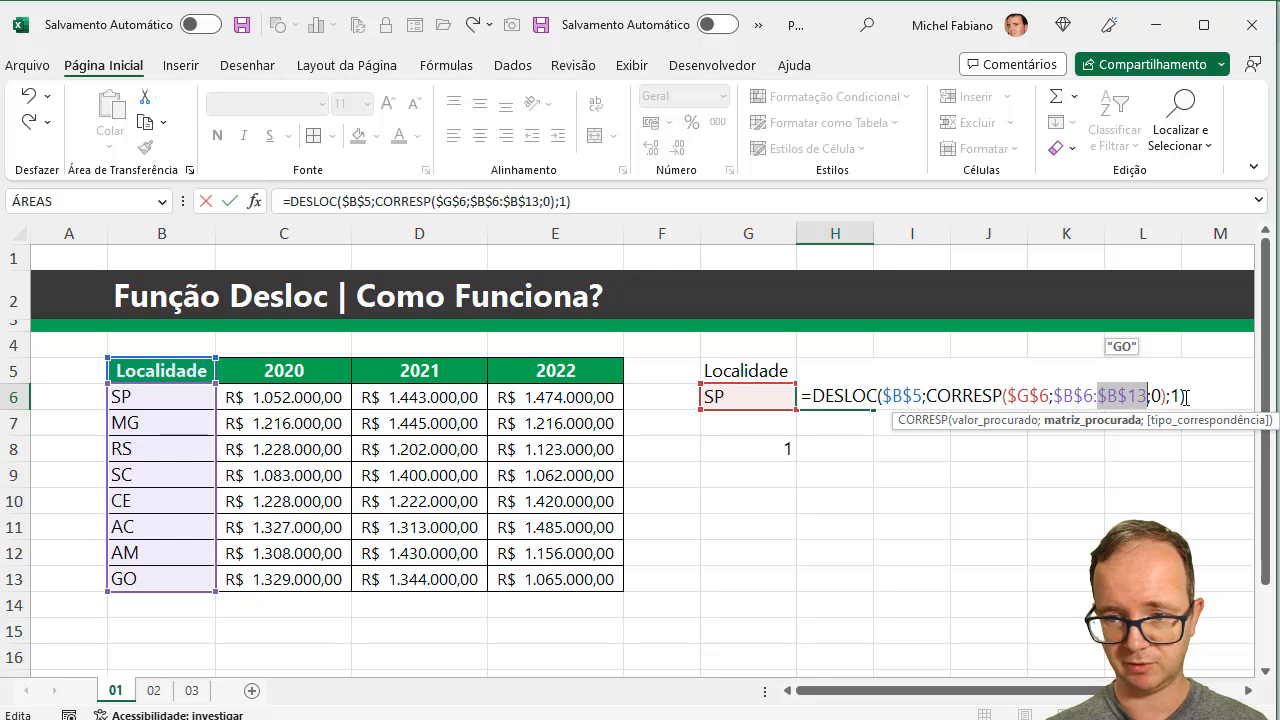
Step: Replace the fixed column offset in the H6 formula with COL(A1), giving =DESLOC($B$5;CORRESP($G$6;$B$6:$B$13;0);COL(A1))
key(Right)
key(Right)
text())
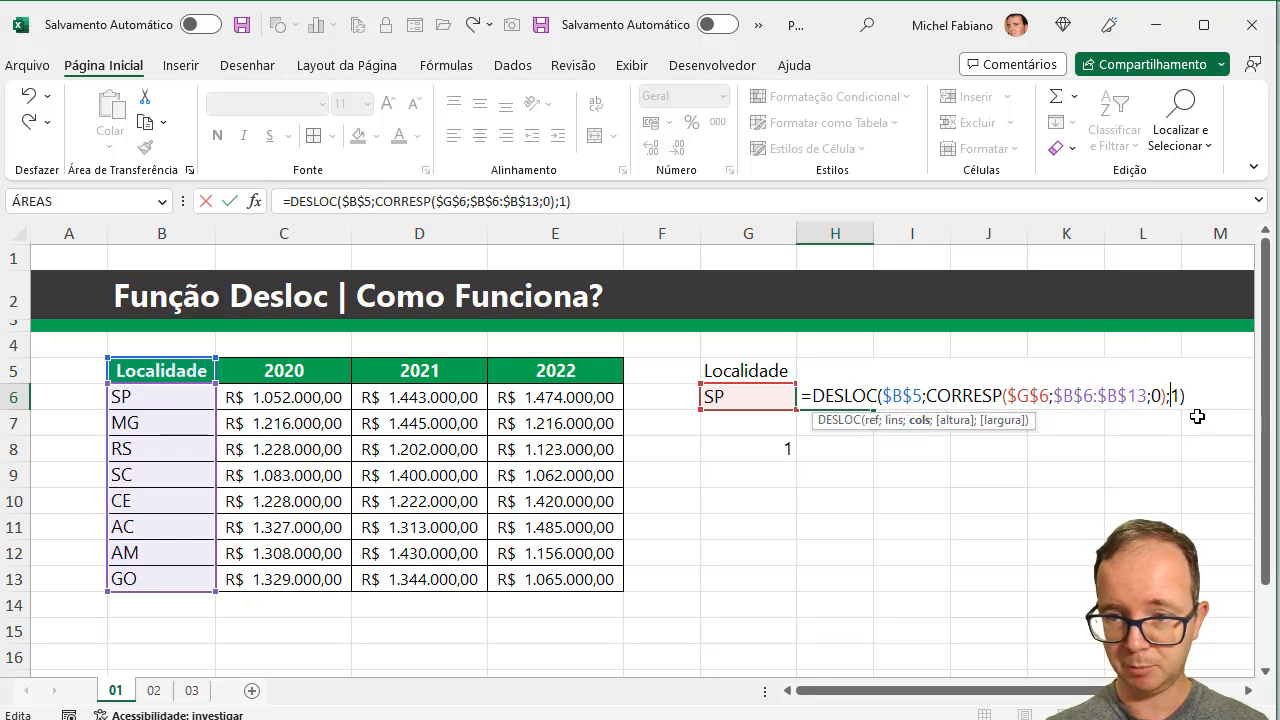
key(Delete)
text(col)
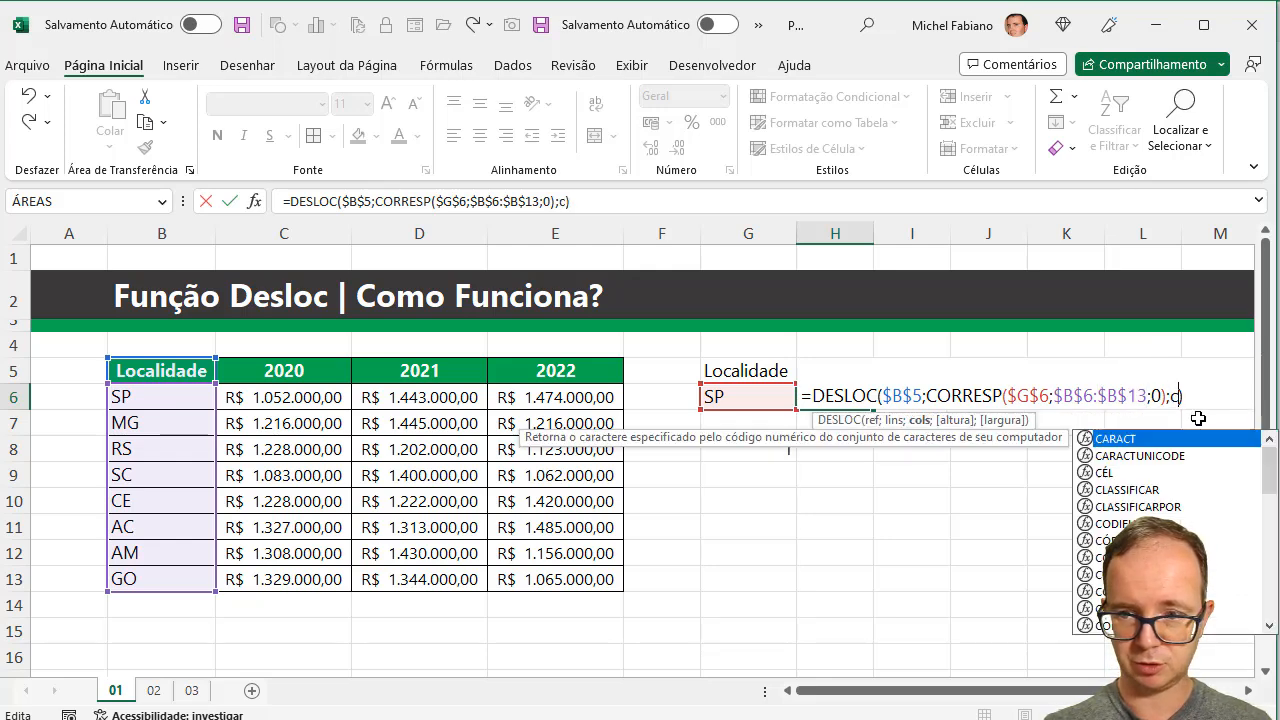
text((a1)
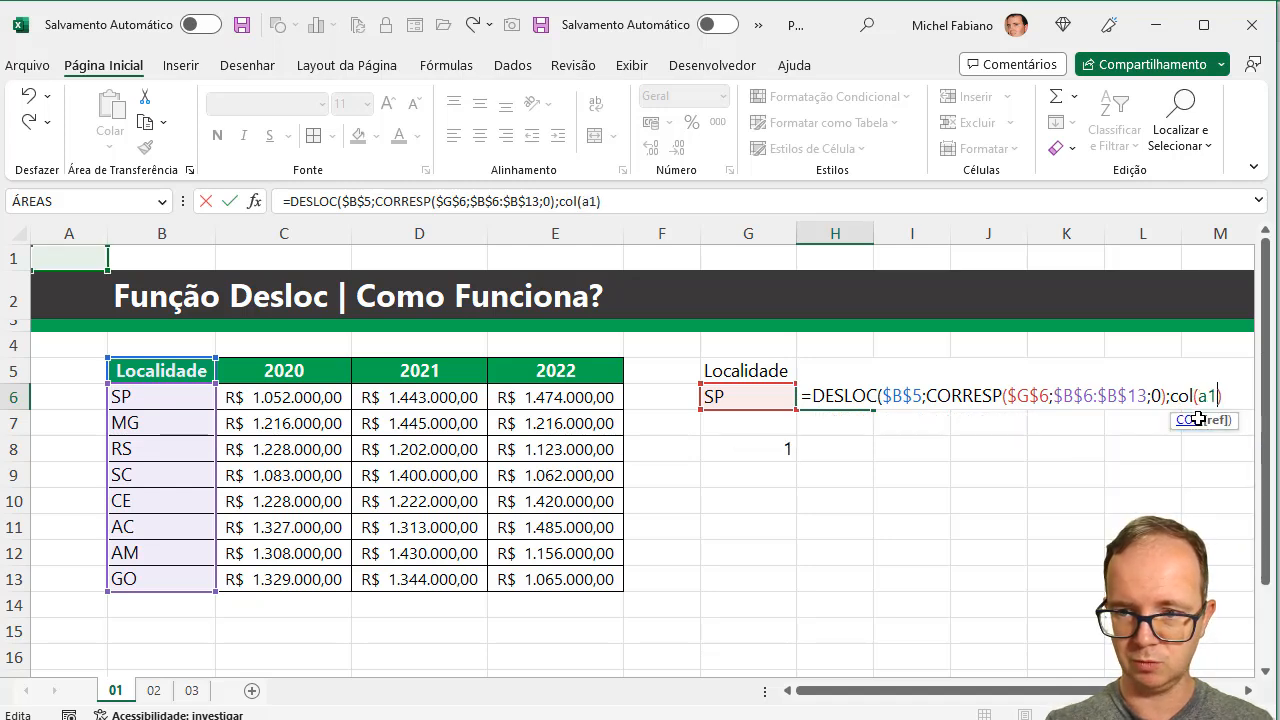
text())
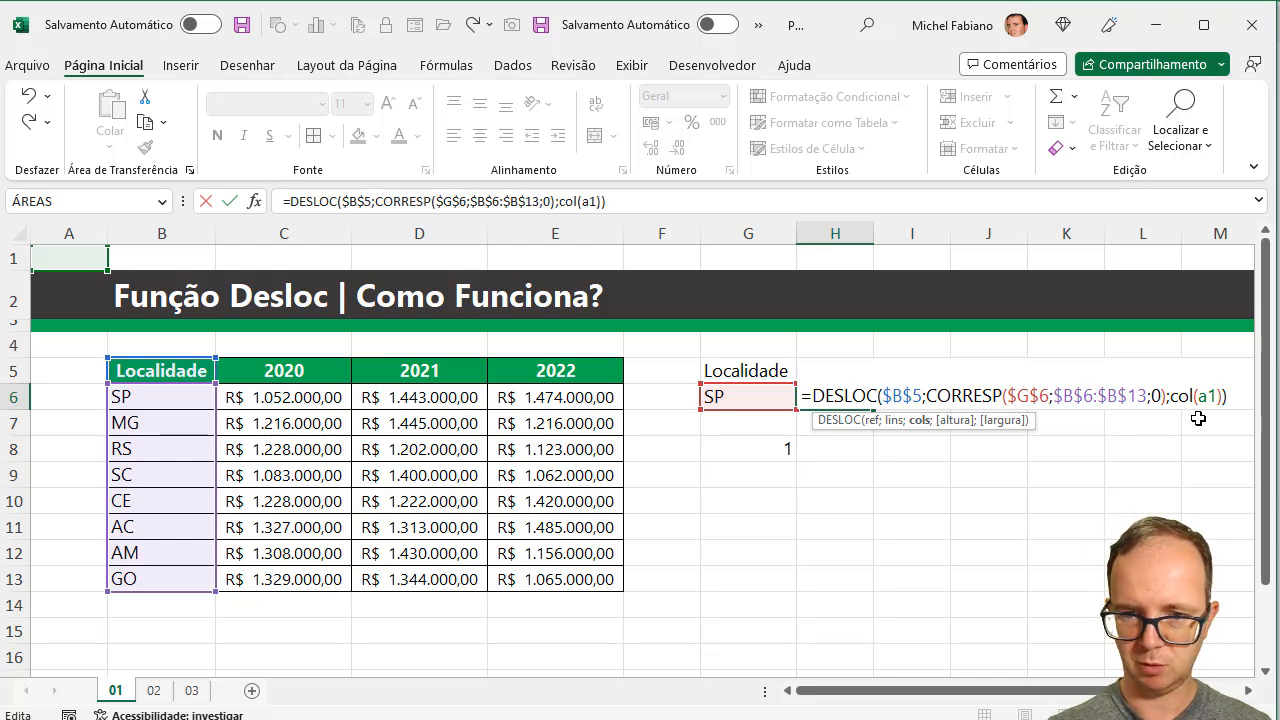
key(Return)
Step: Fill the H6 formula across to J6 to cover 2021 and 2022
click(846, 400)
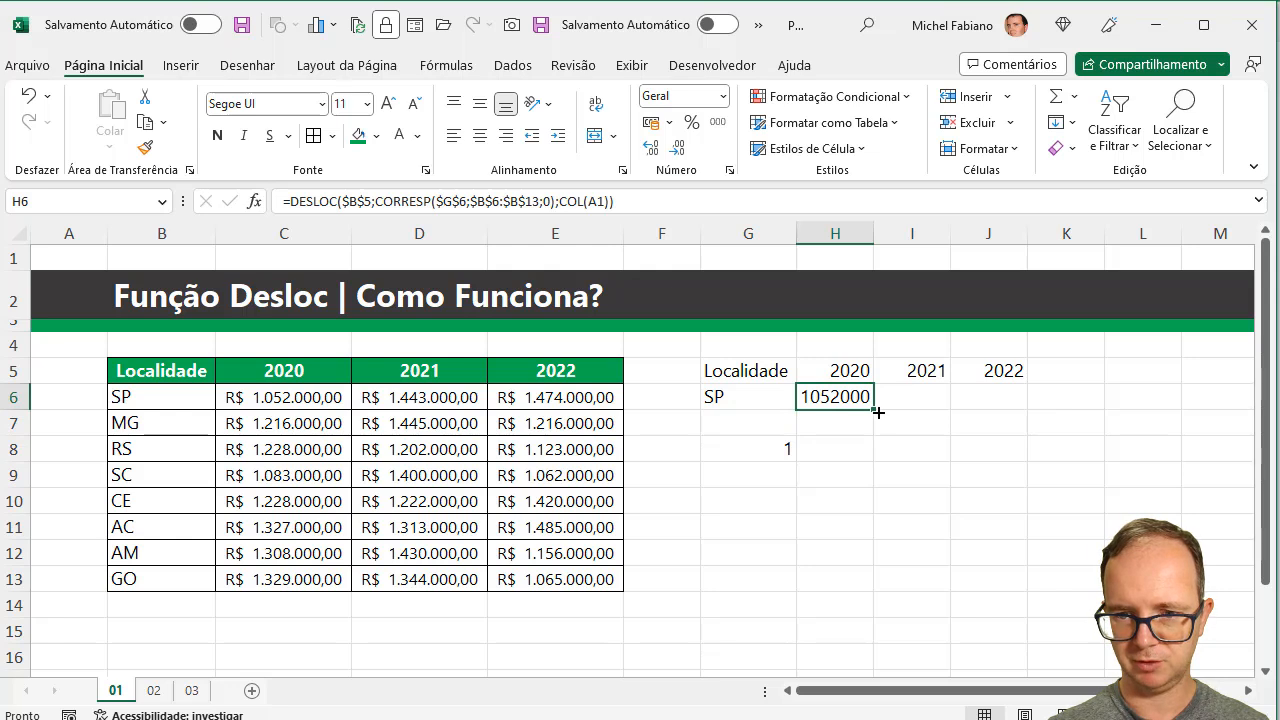
click(880, 414)
click(863, 400)
drag(873, 411, 1012, 414)
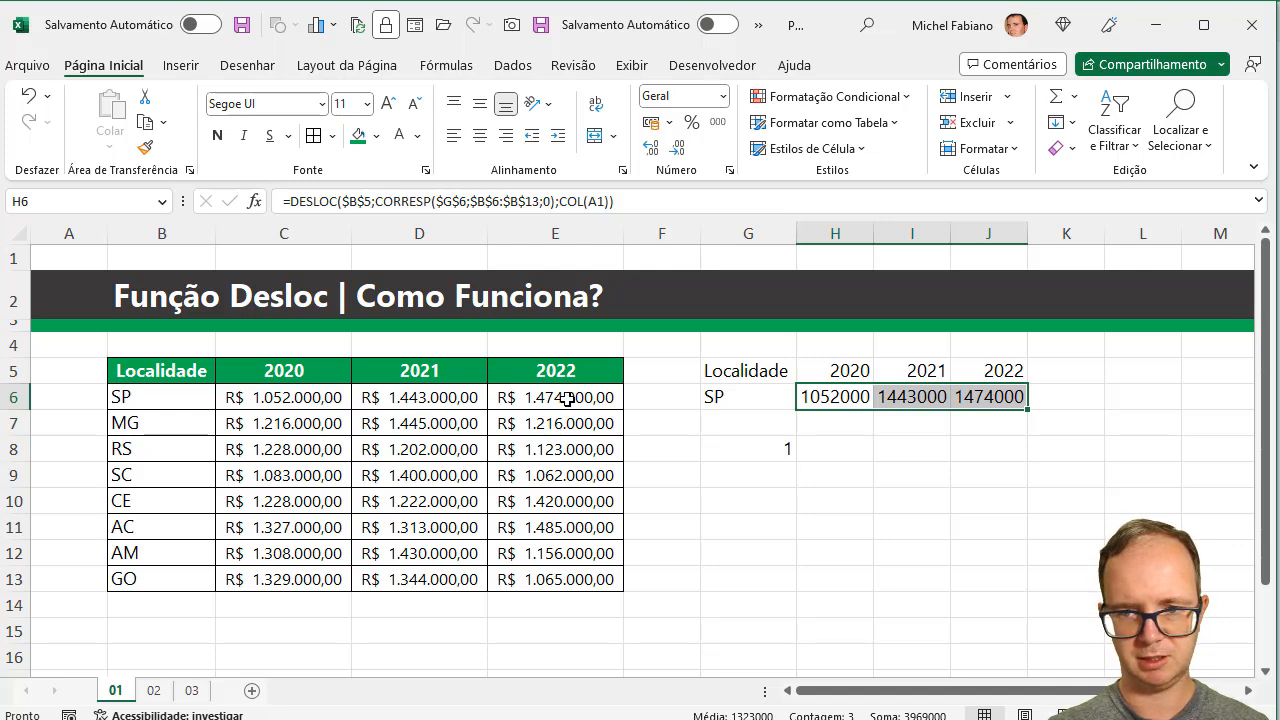
Step: Test the three year formulas by setting the locality in G6 to MG and finally to GO
click(717, 397)
text(MG)
key(Return)
click(719, 396)
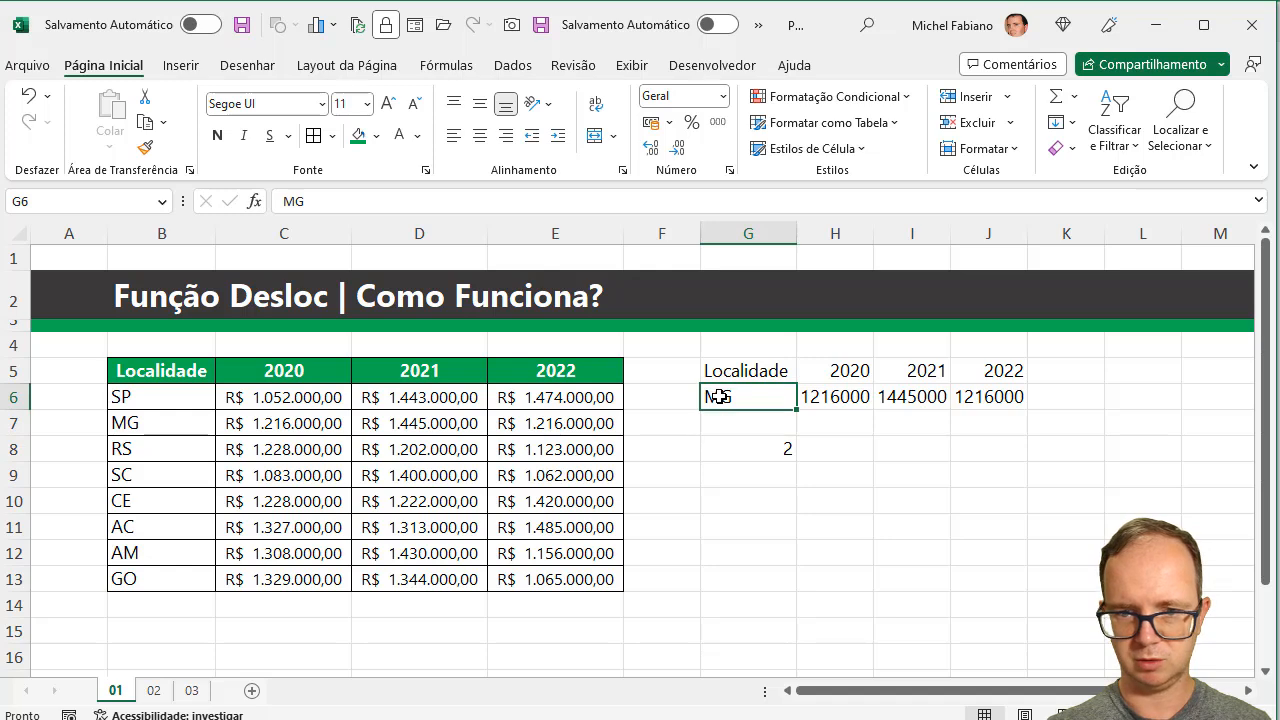
text(GO)
key(Return)
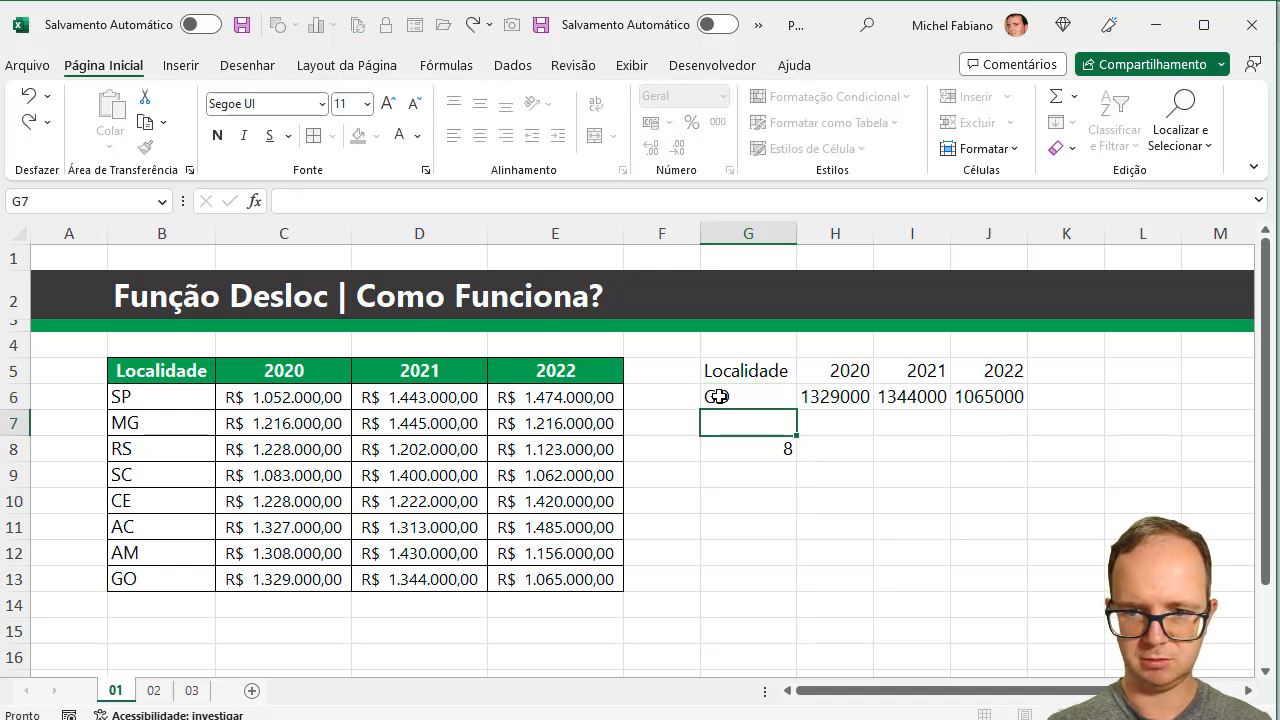
click(744, 397)
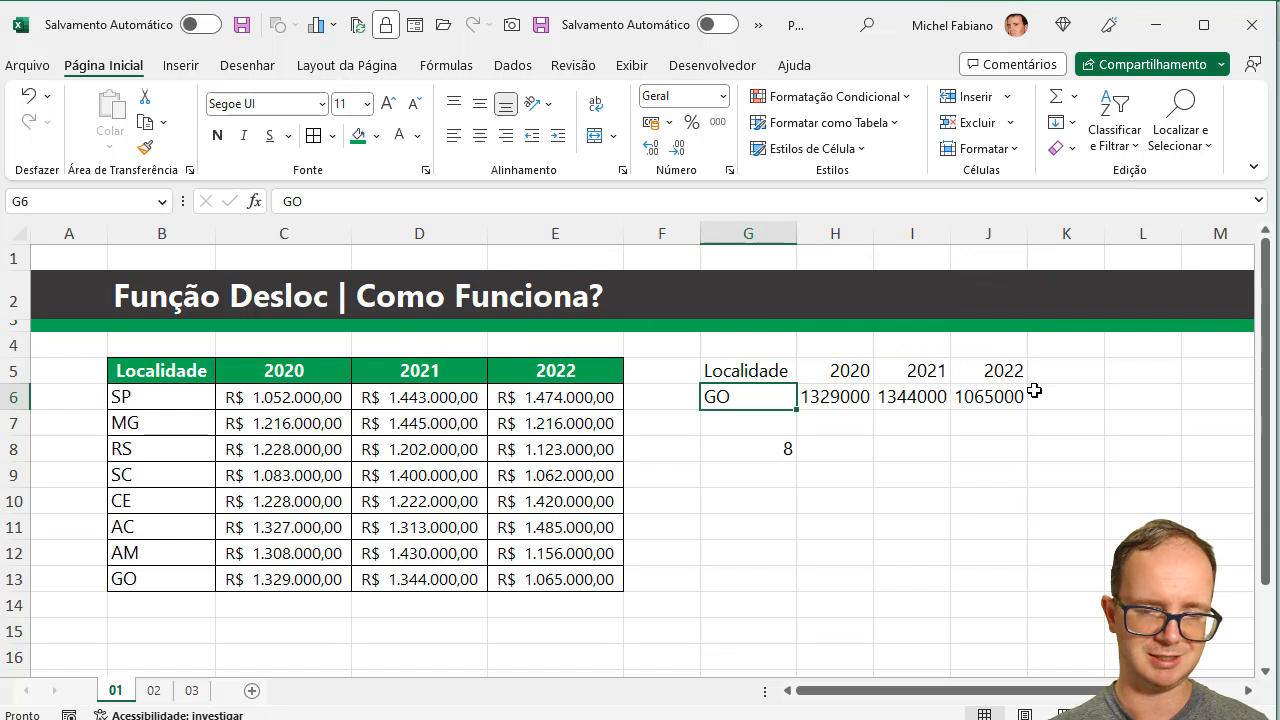
Step: On sheet 02, enter the label Ano in G5 and the year 2020 in H5
click(154, 691)
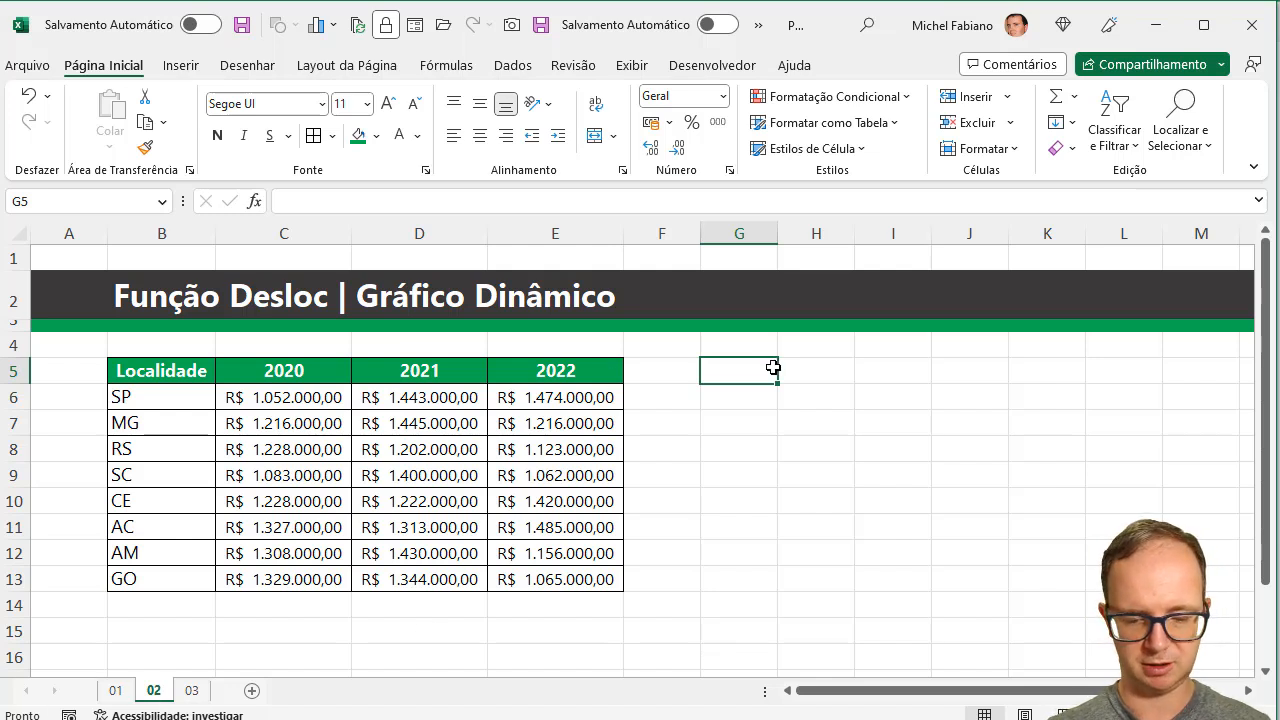
text(Ano)
key(Tab)
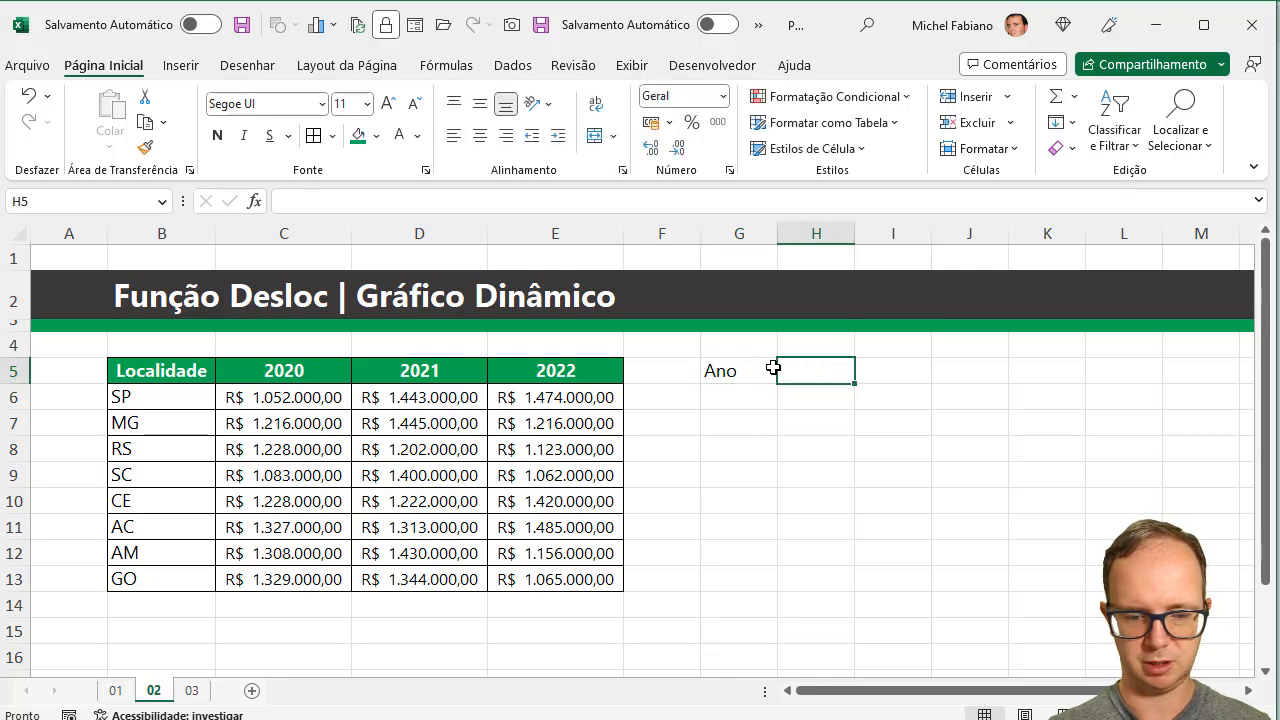
text(2020)
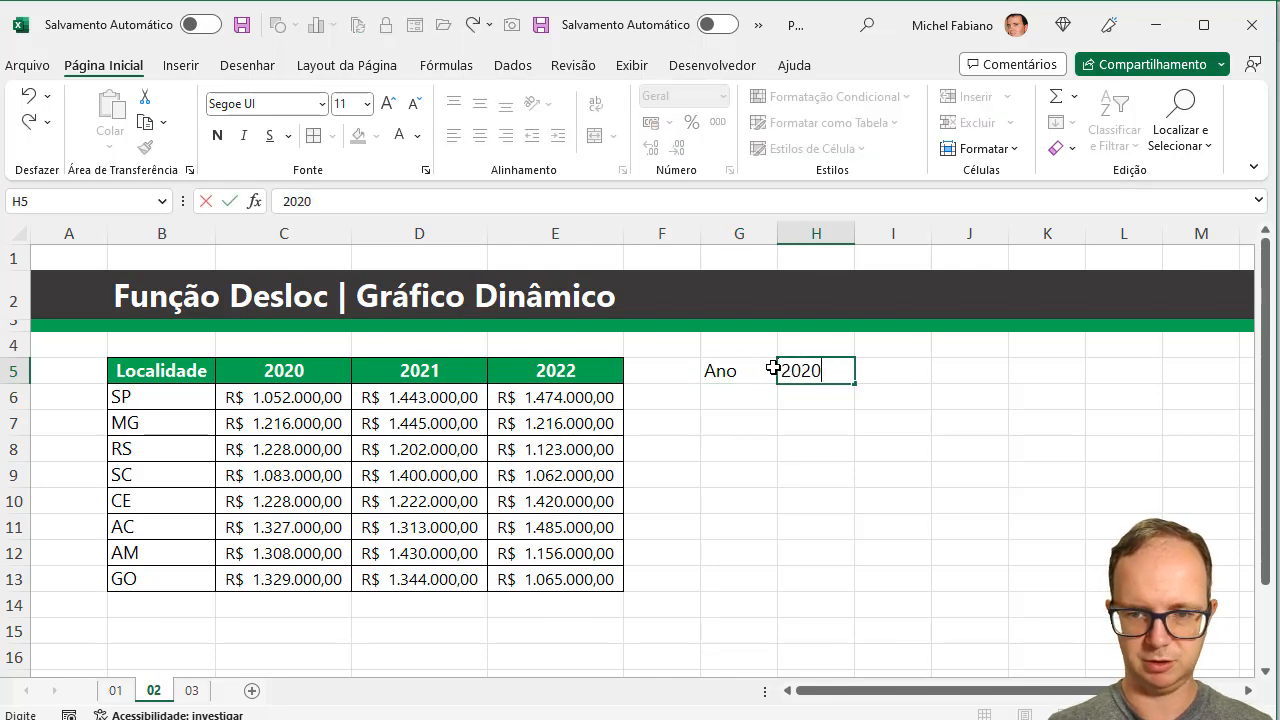
key(Return)
Step: Link G6 to the first locality with =B6 and fill the formula down to G13
key(Left)
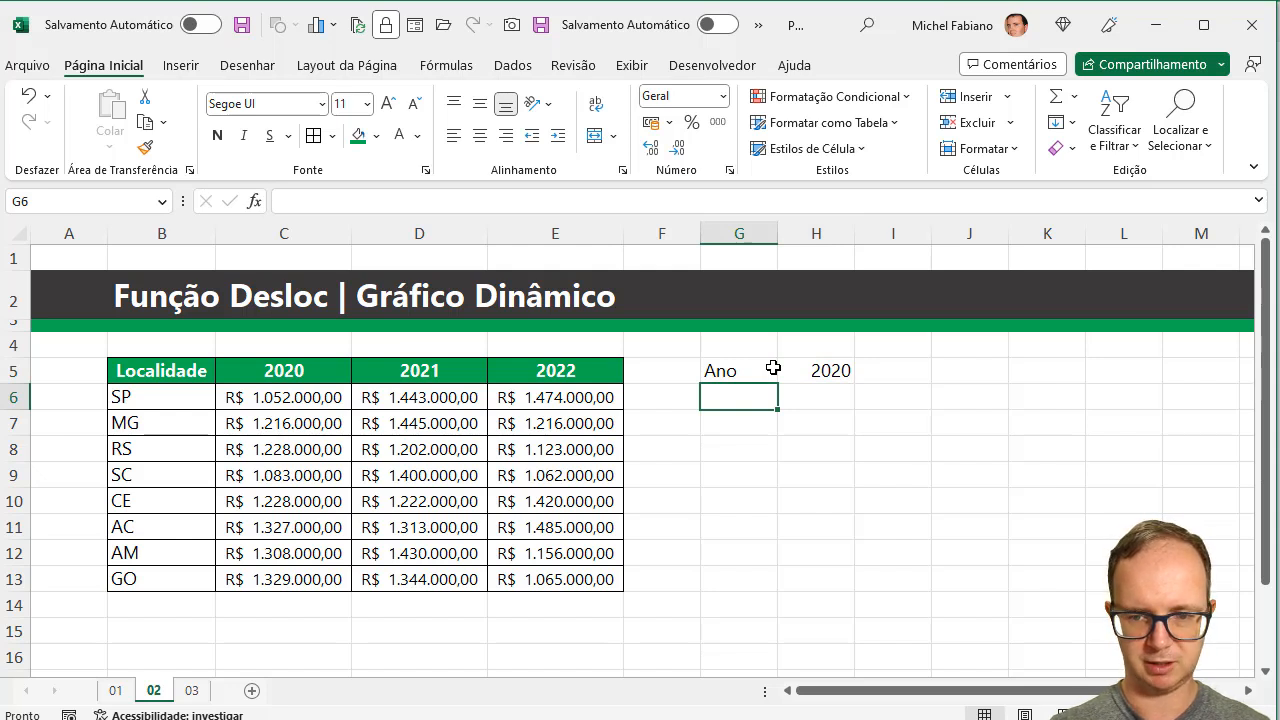
text(=)
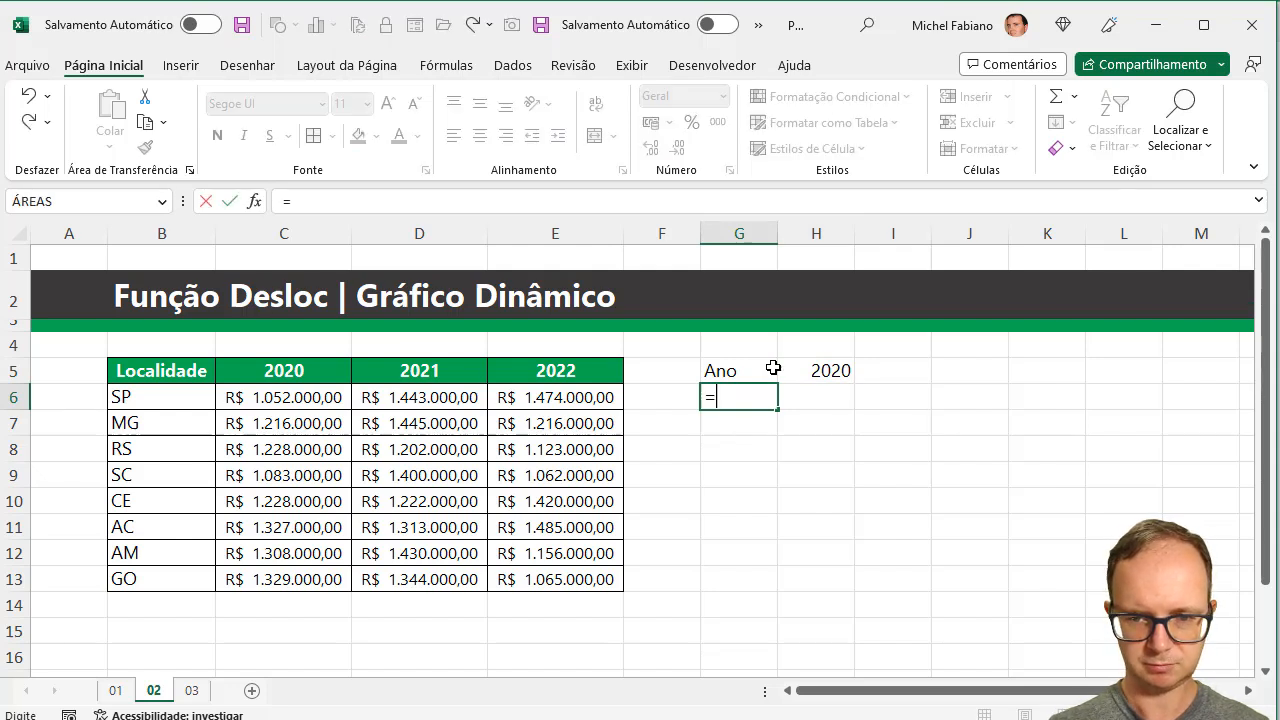
click(185, 399)
key(Return)
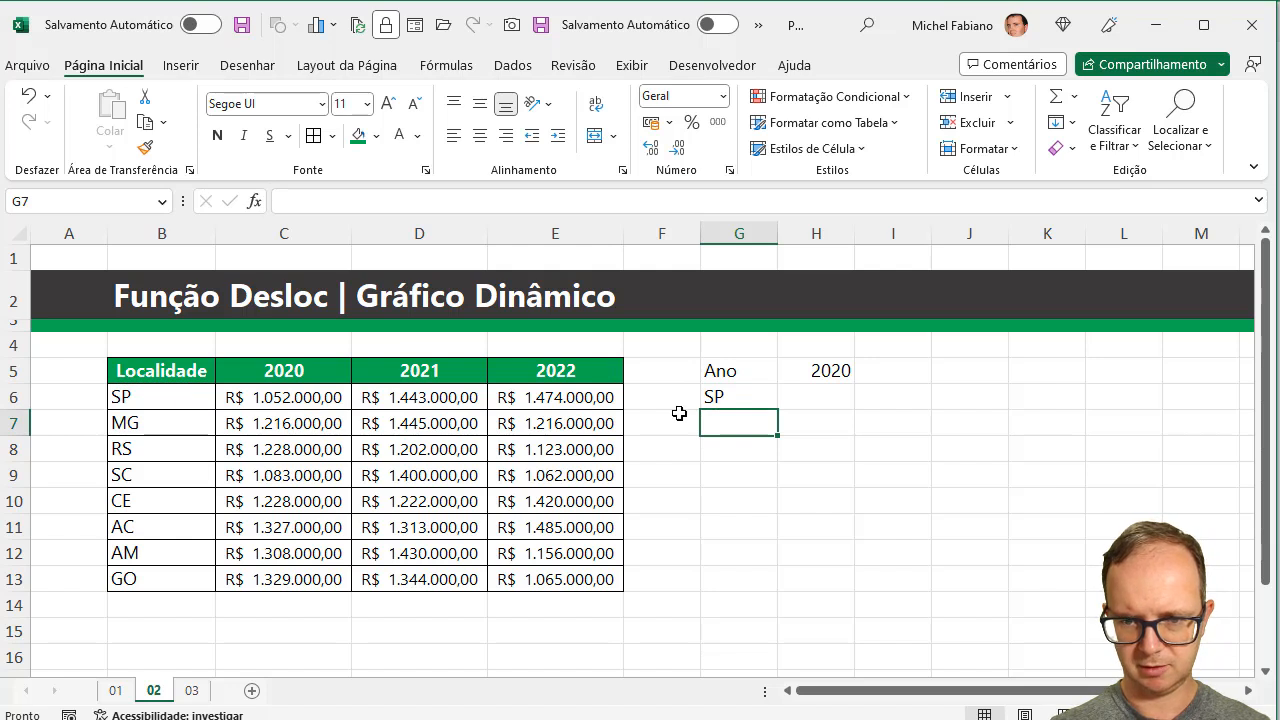
click(712, 398)
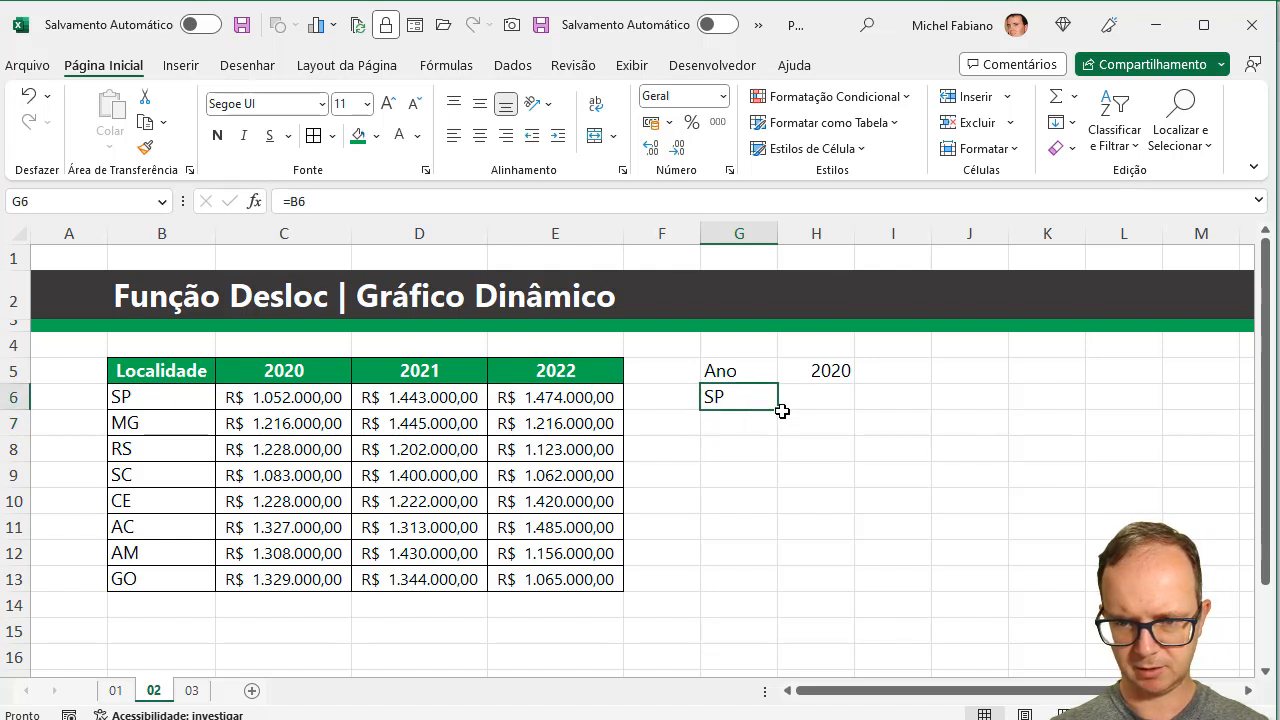
drag(779, 411, 776, 589)
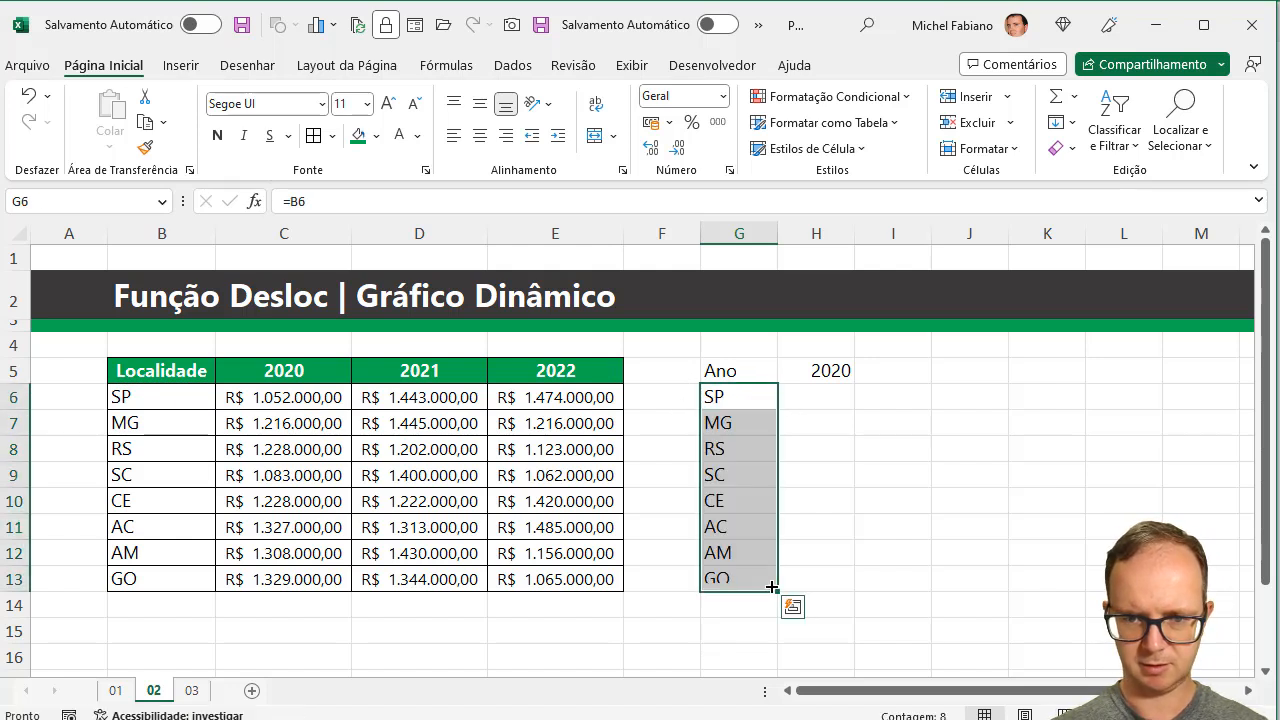
Step: Insert a form-control combo box in the title banner, spanning about columns I to K
drag(834, 397, 828, 580)
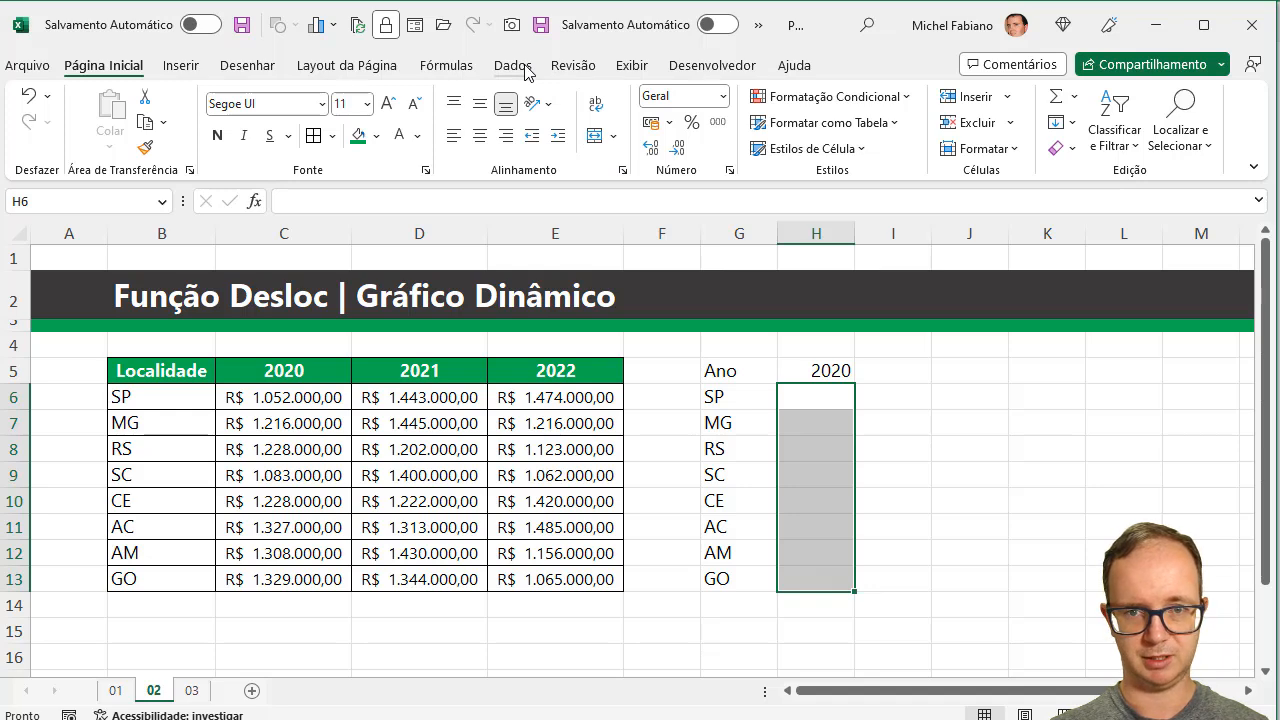
click(715, 72)
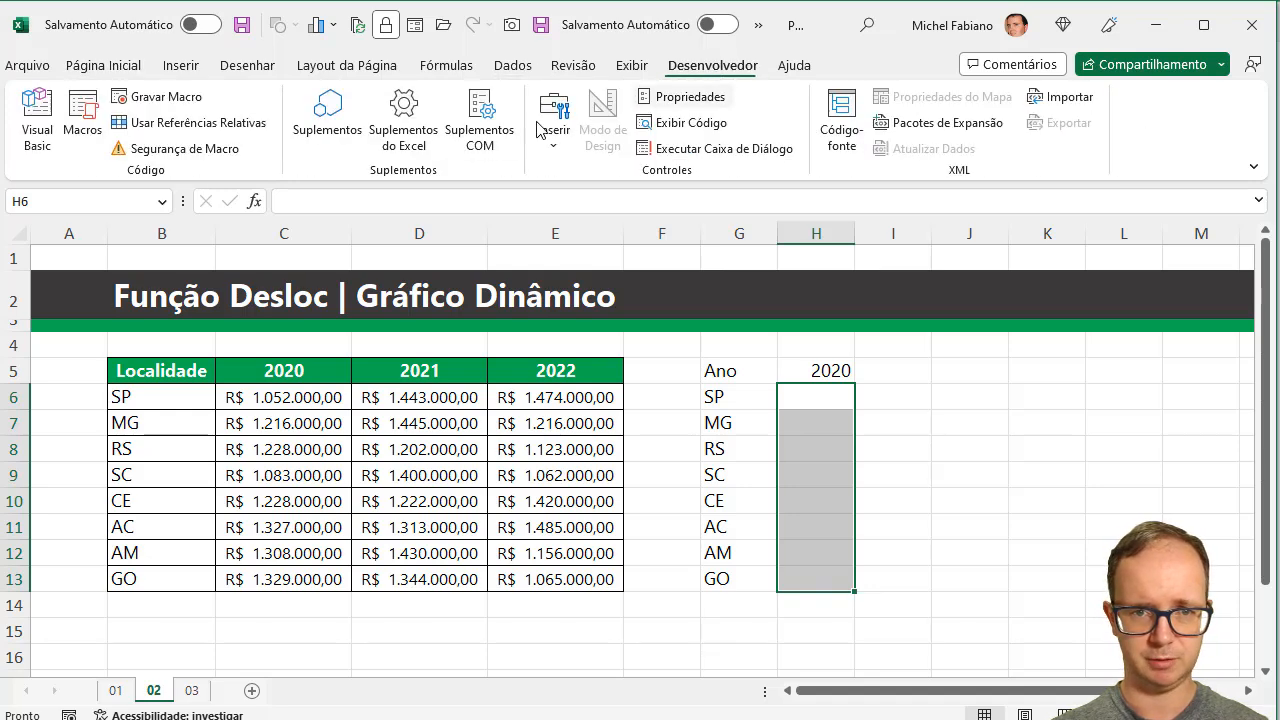
click(553, 128)
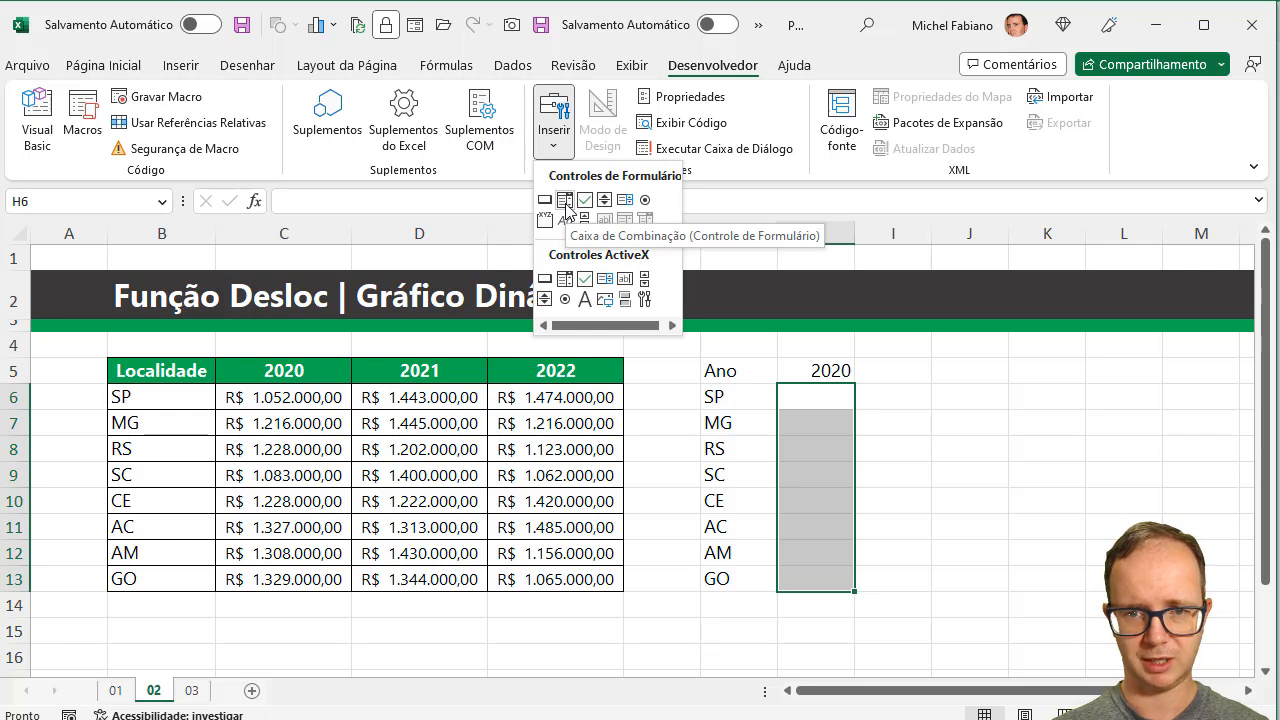
click(566, 205)
drag(891, 287, 1022, 316)
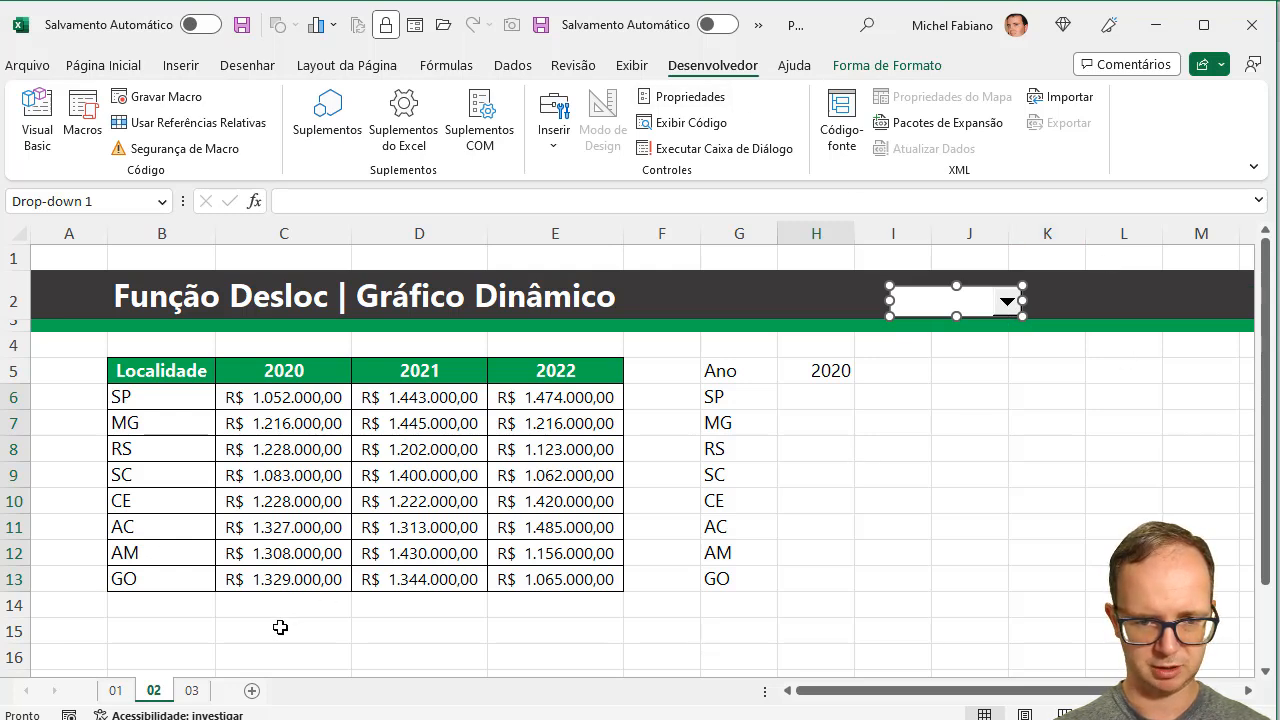
Step: Enter the years 2020, 2021 and 2022 in cells L5 to L7
click(1143, 375)
text(2020)
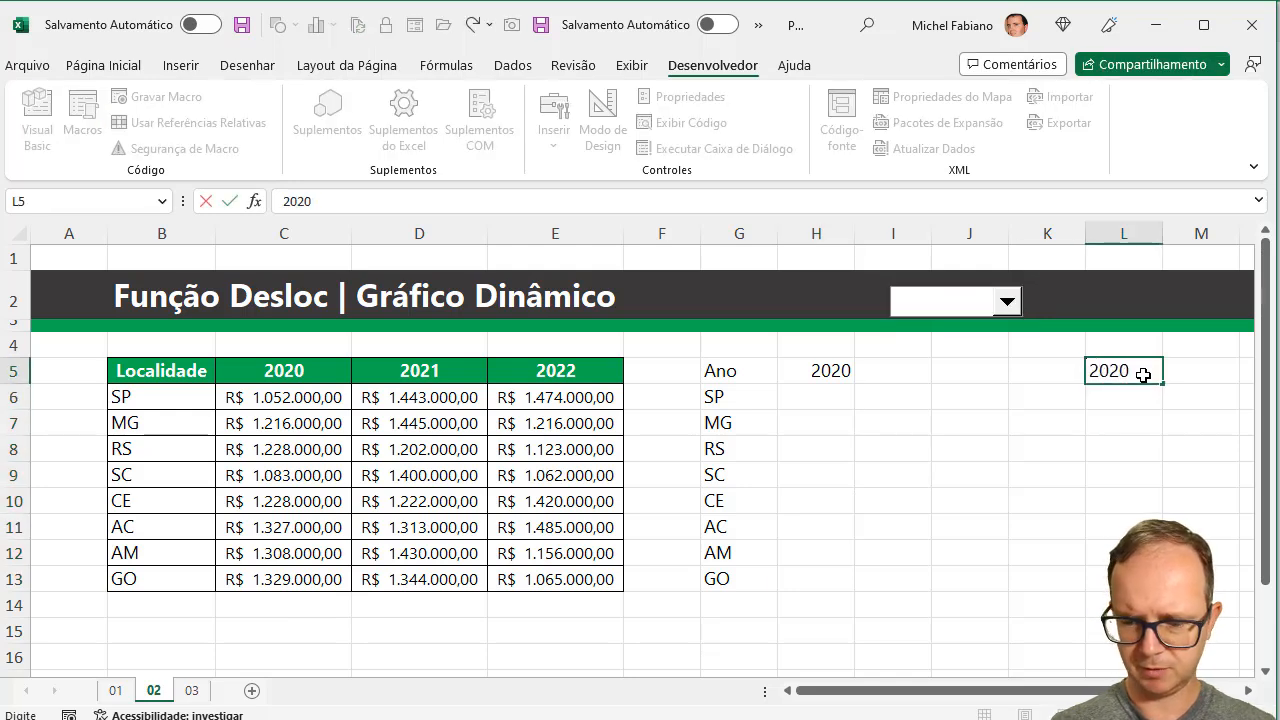
key(Return)
text(2021)
key(Return)
text(2022)
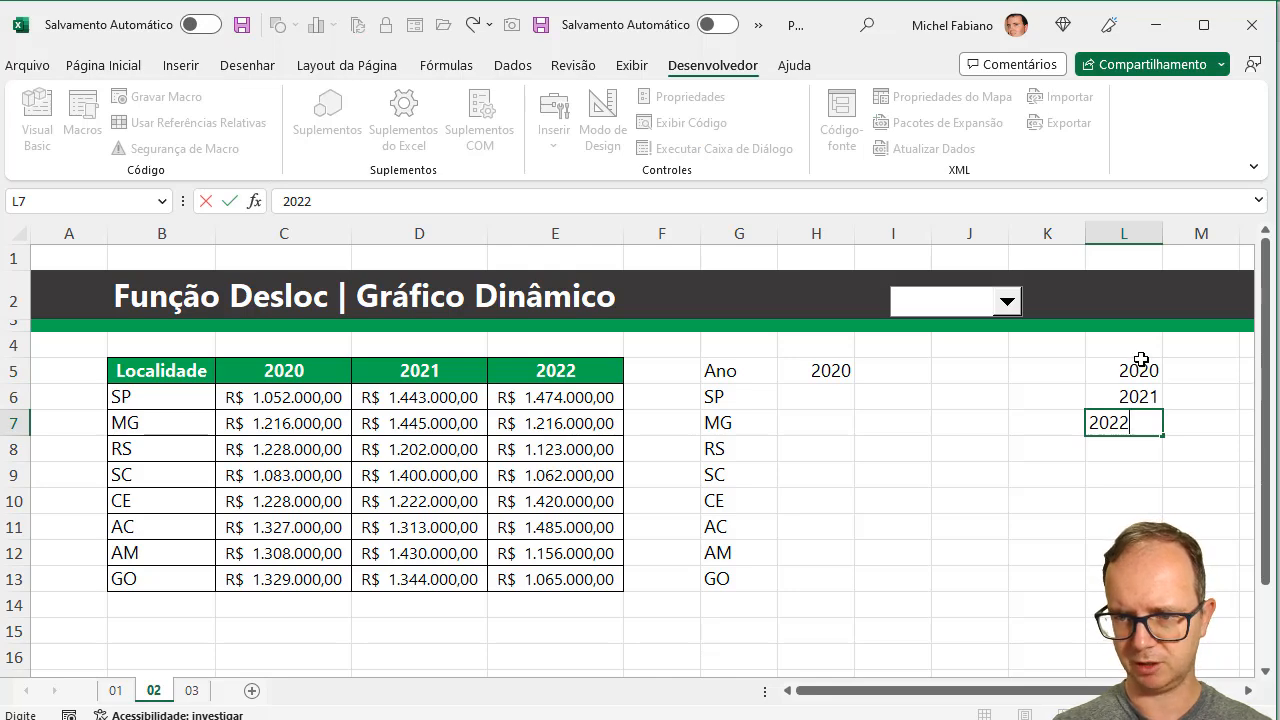
click(1140, 345)
Step: Set the combo box's input range to $L$5:$L$7 and its cell link to $K$5
right_click(965, 305)
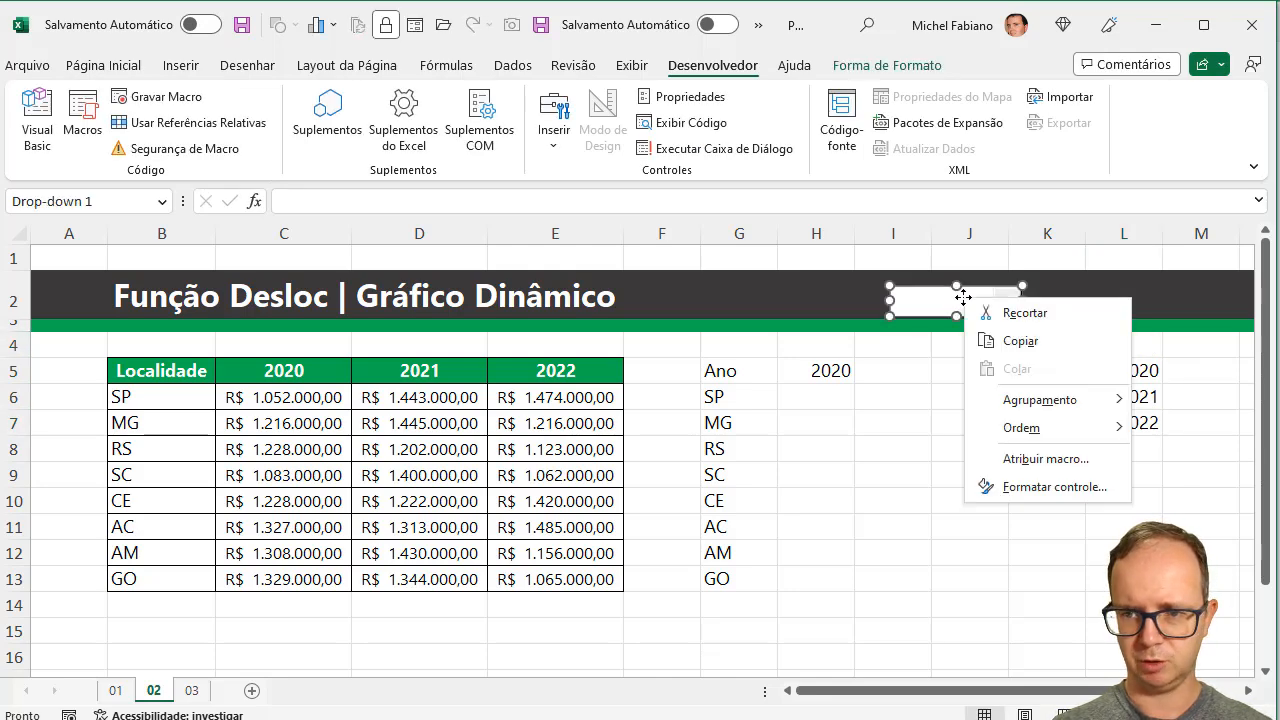
click(1050, 487)
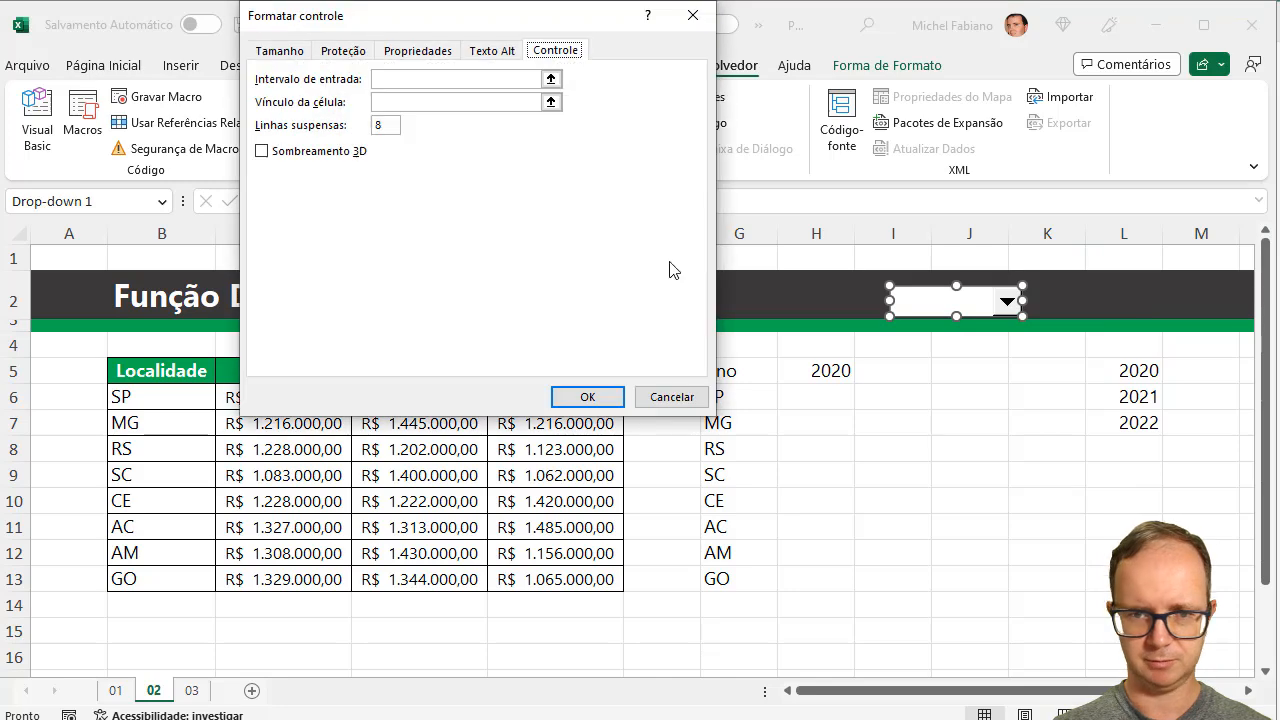
click(424, 79)
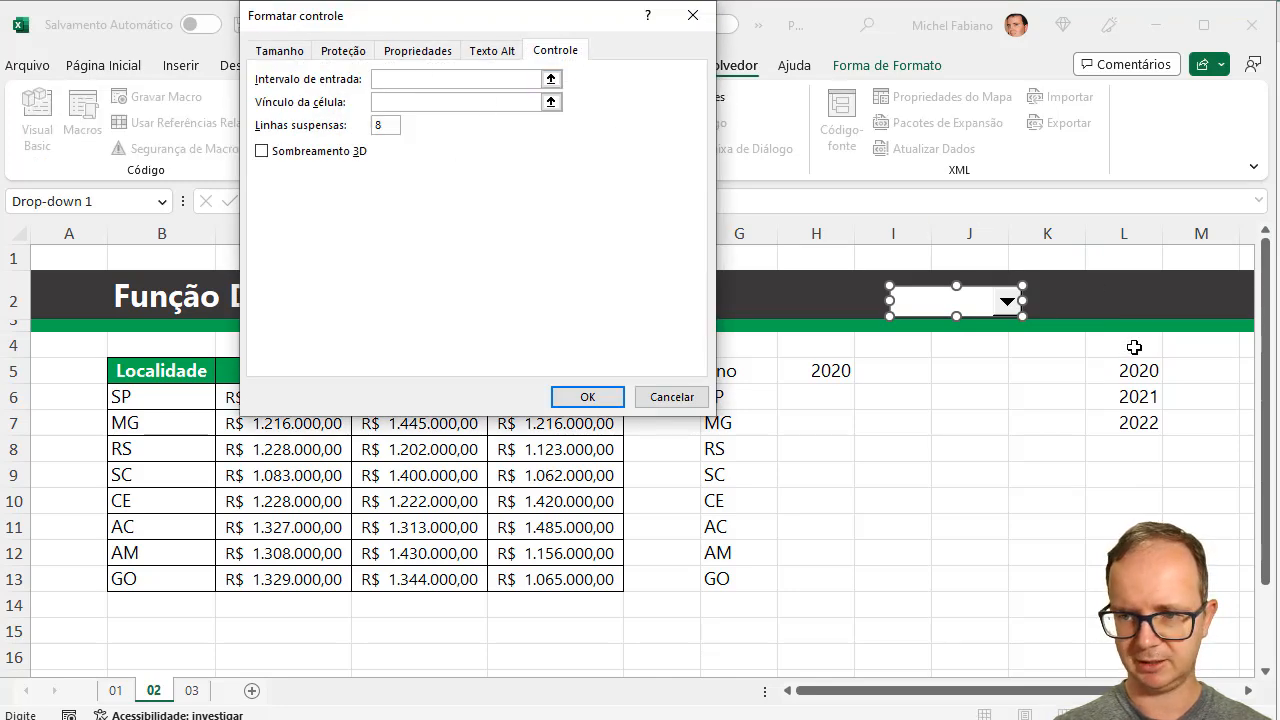
drag(1134, 374, 1140, 422)
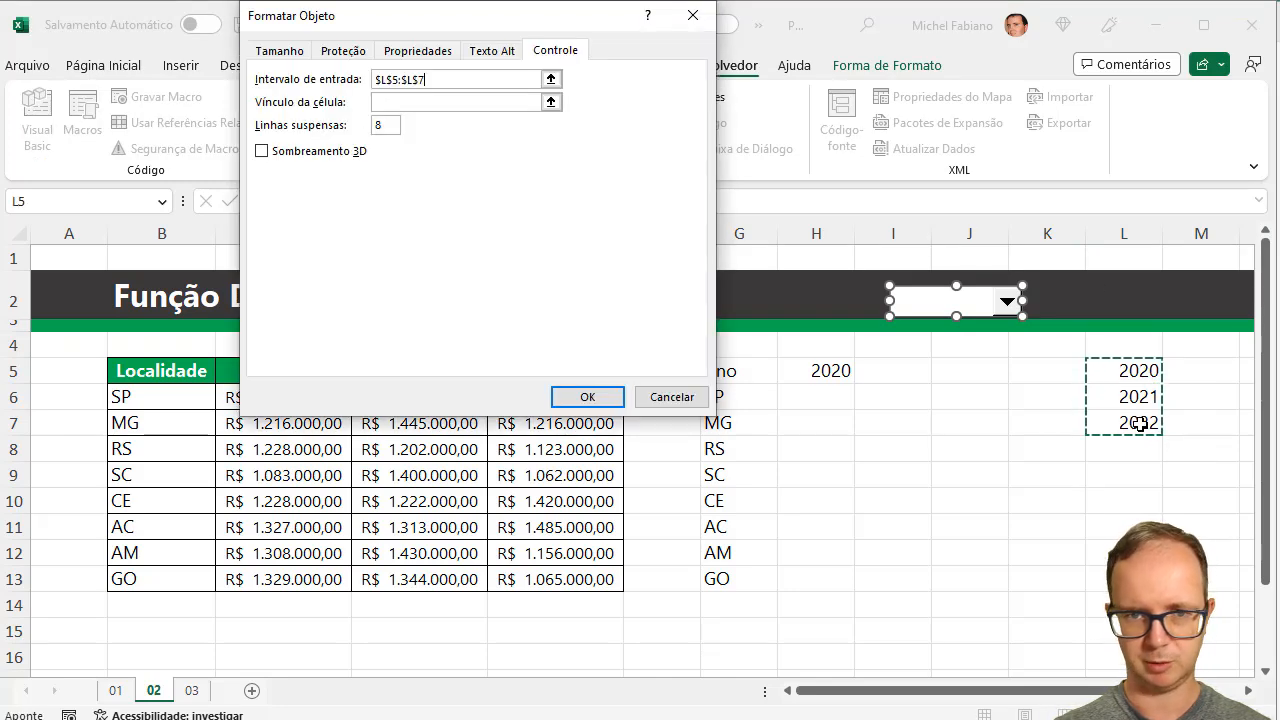
click(487, 98)
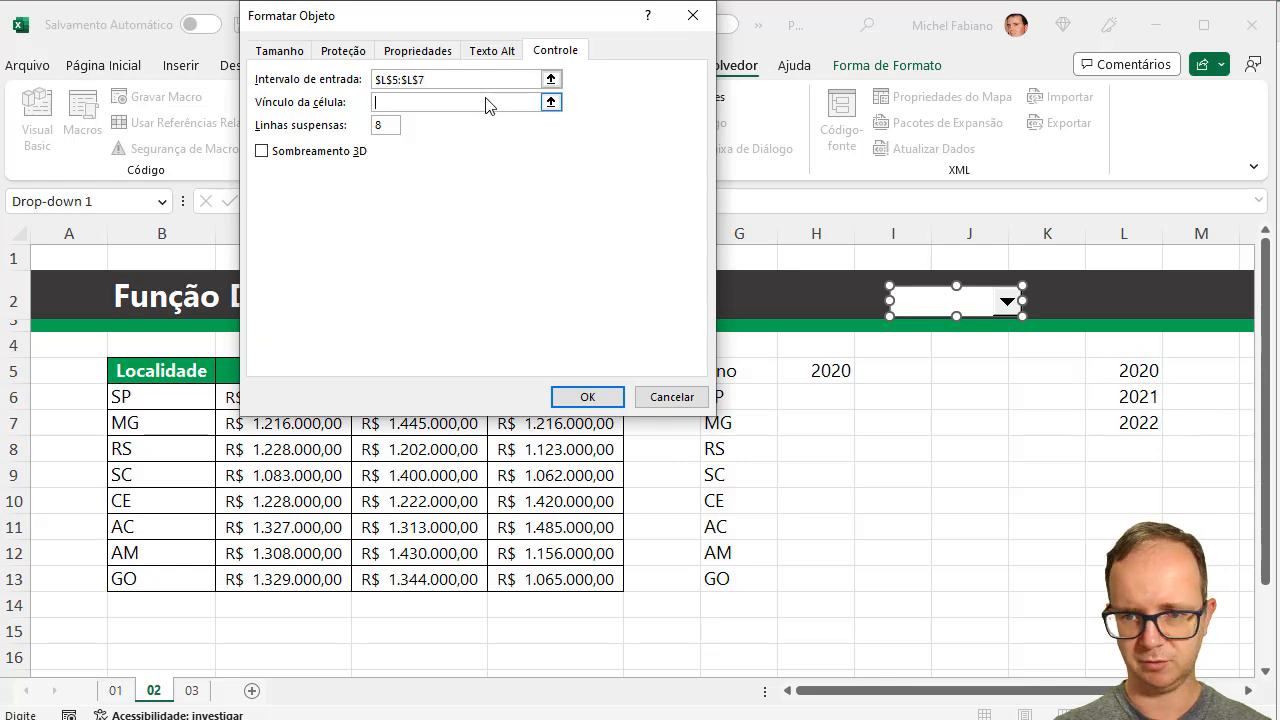
click(1048, 374)
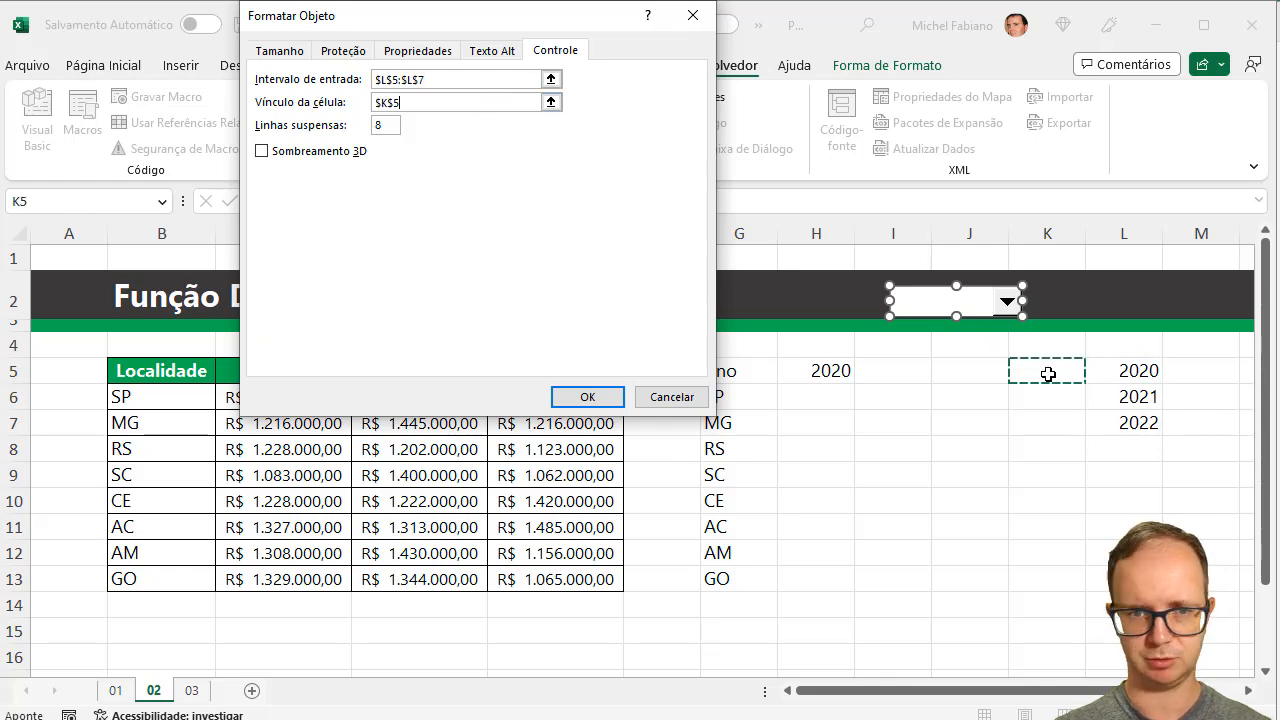
click(590, 398)
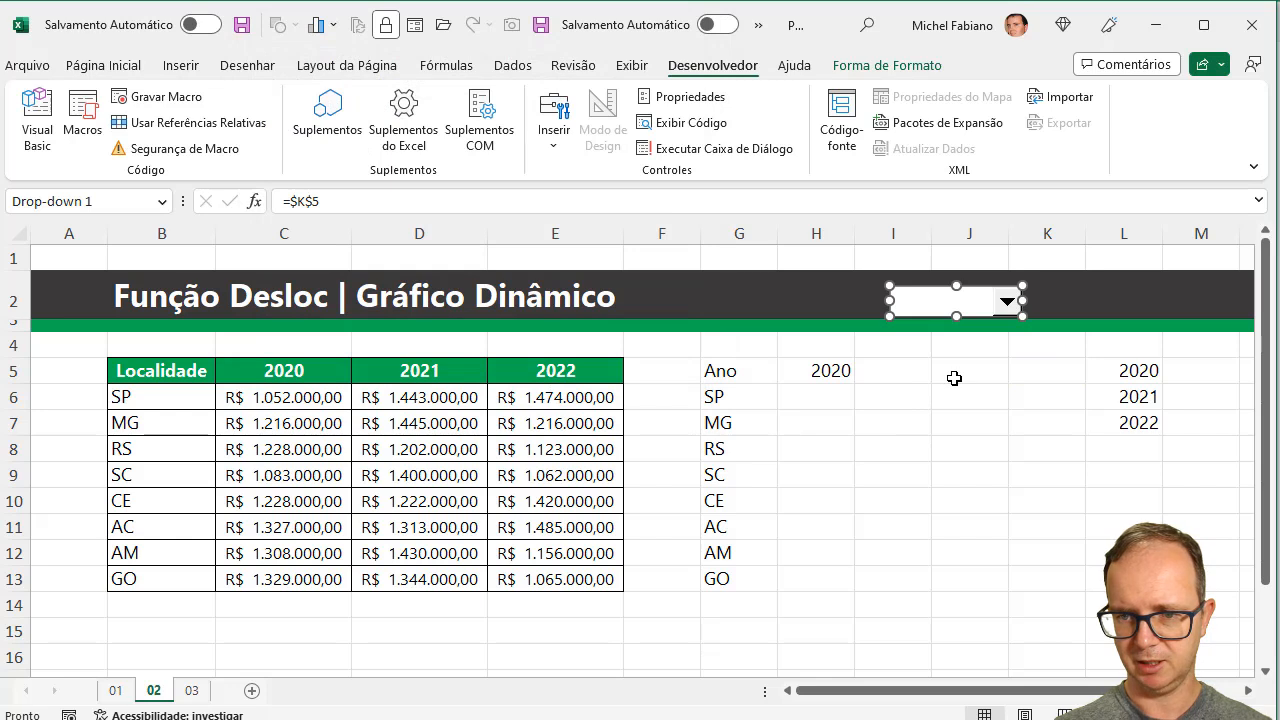
click(951, 377)
Step: Test the combo box by choosing 2020, 2021 and 2022 in turn
click(1005, 302)
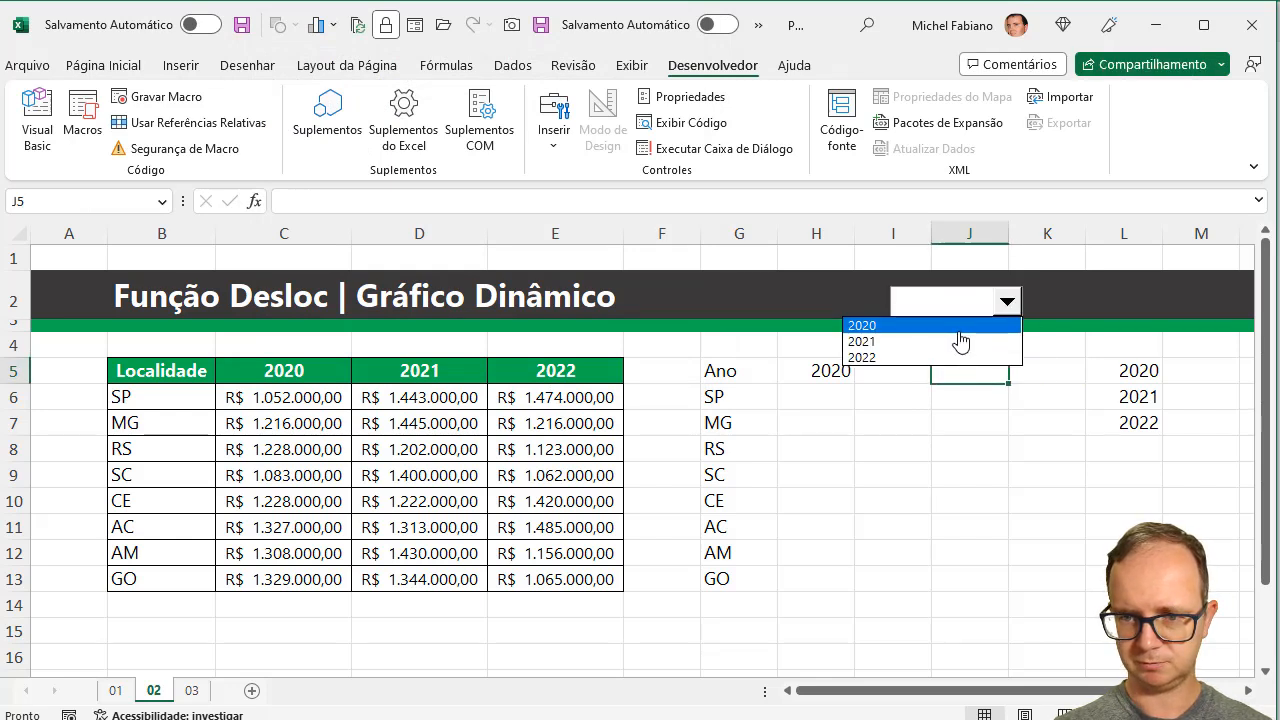
click(955, 326)
click(1006, 302)
click(968, 342)
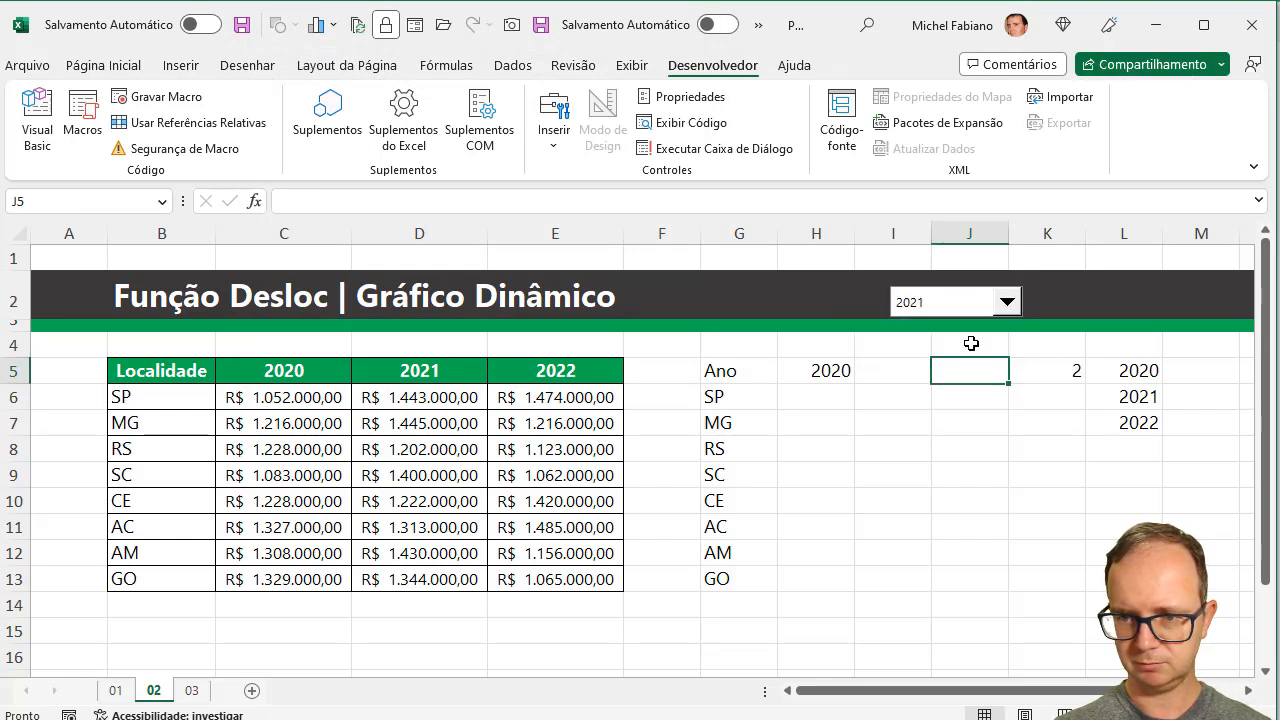
click(1006, 302)
click(984, 357)
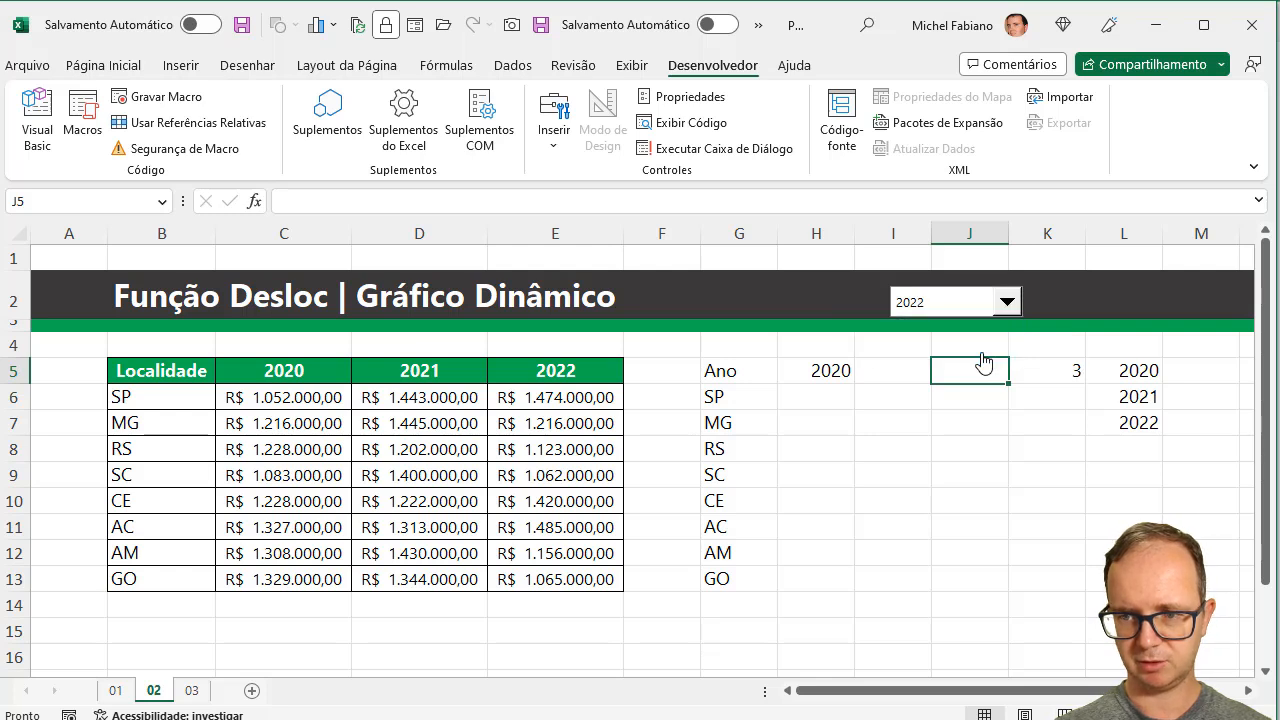
Step: Replace the fixed year in H5 with the formula =DESLOC(B5;0;K5)
click(825, 372)
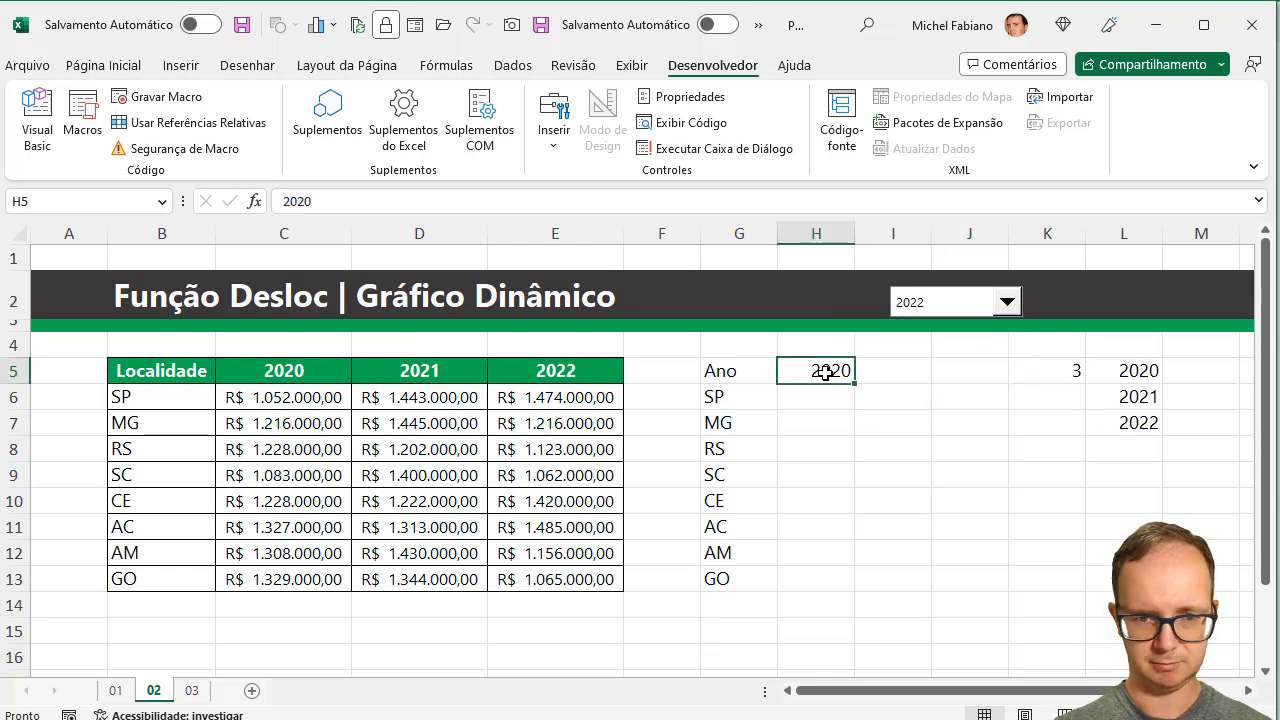
text(=desloc)
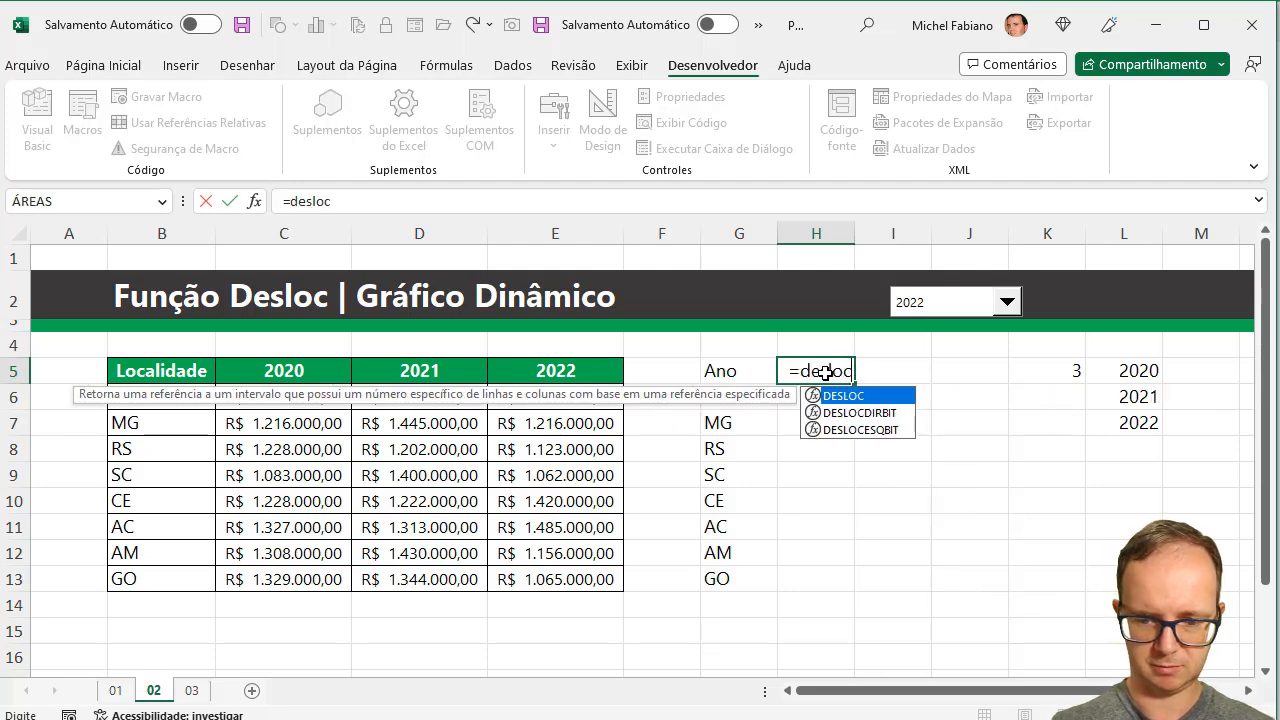
text(()
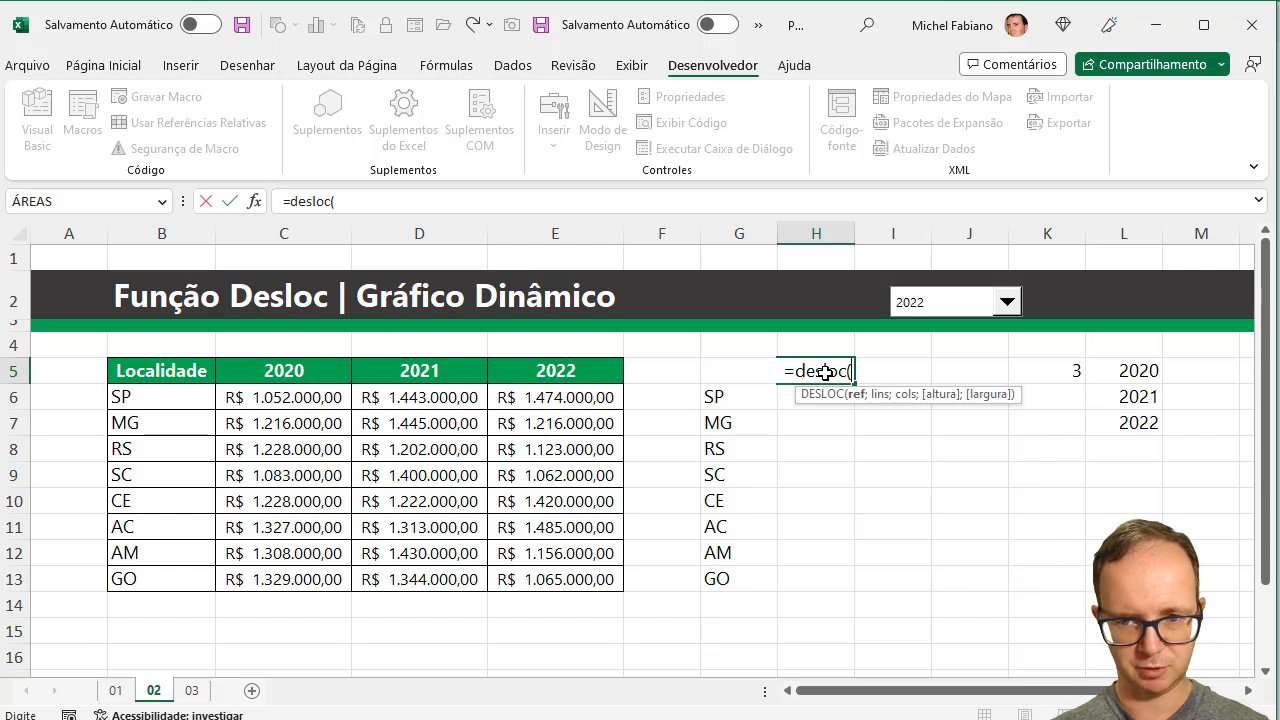
click(187, 371)
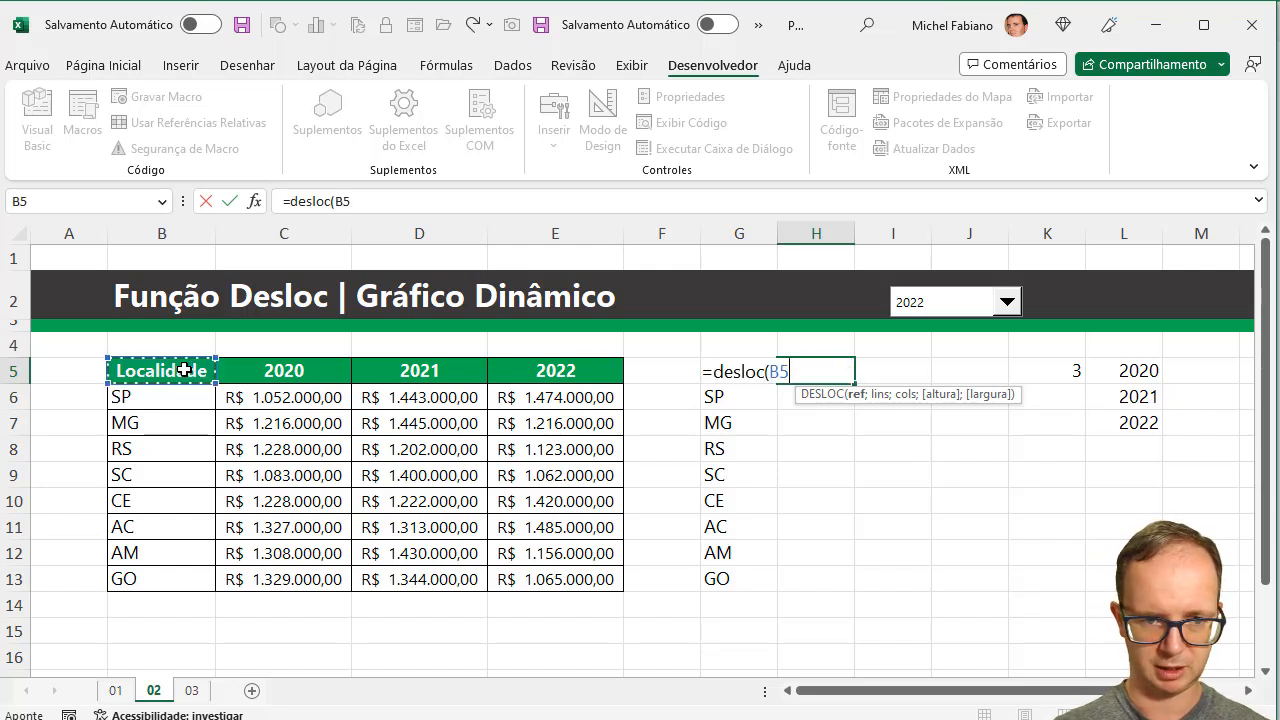
text(;)
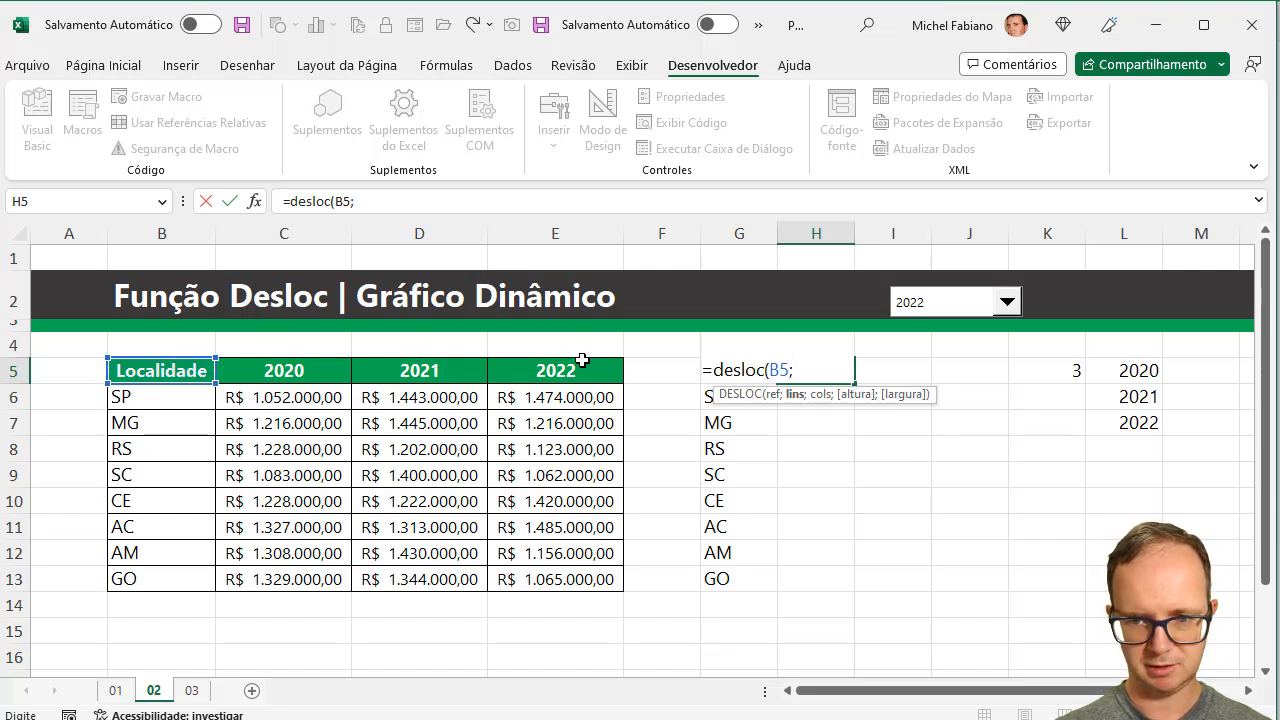
text(0;)
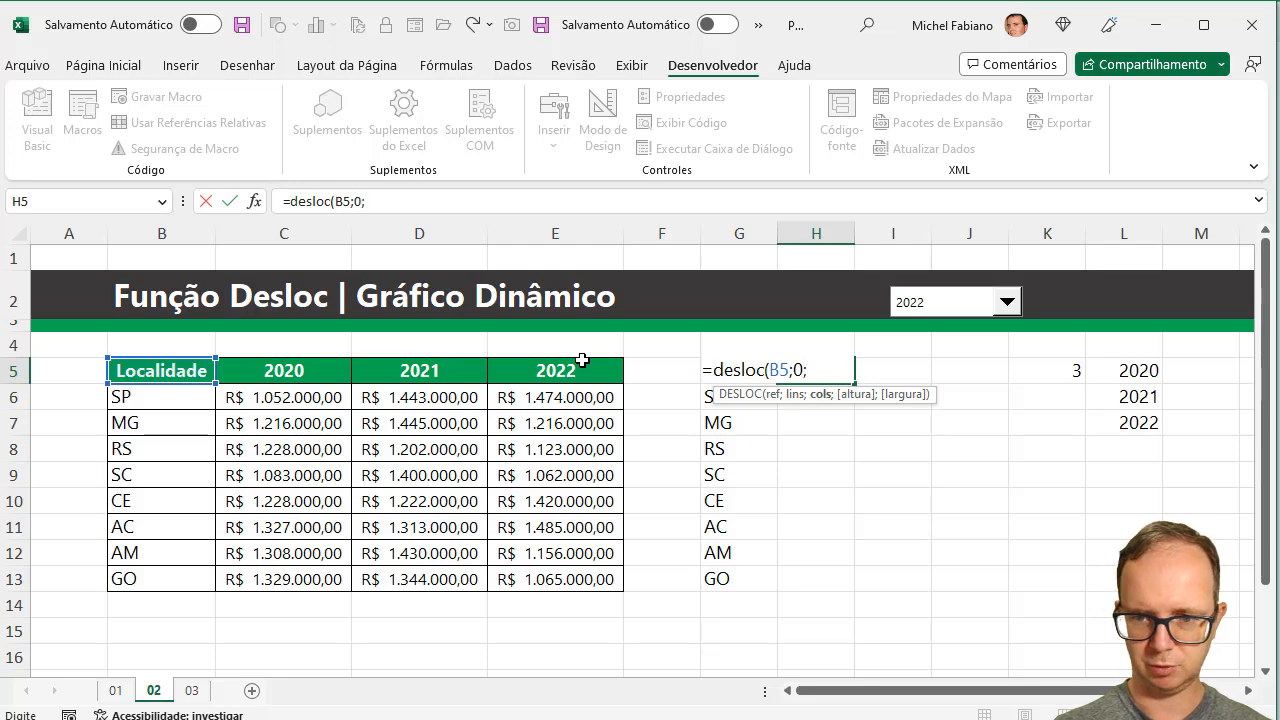
click(1044, 370)
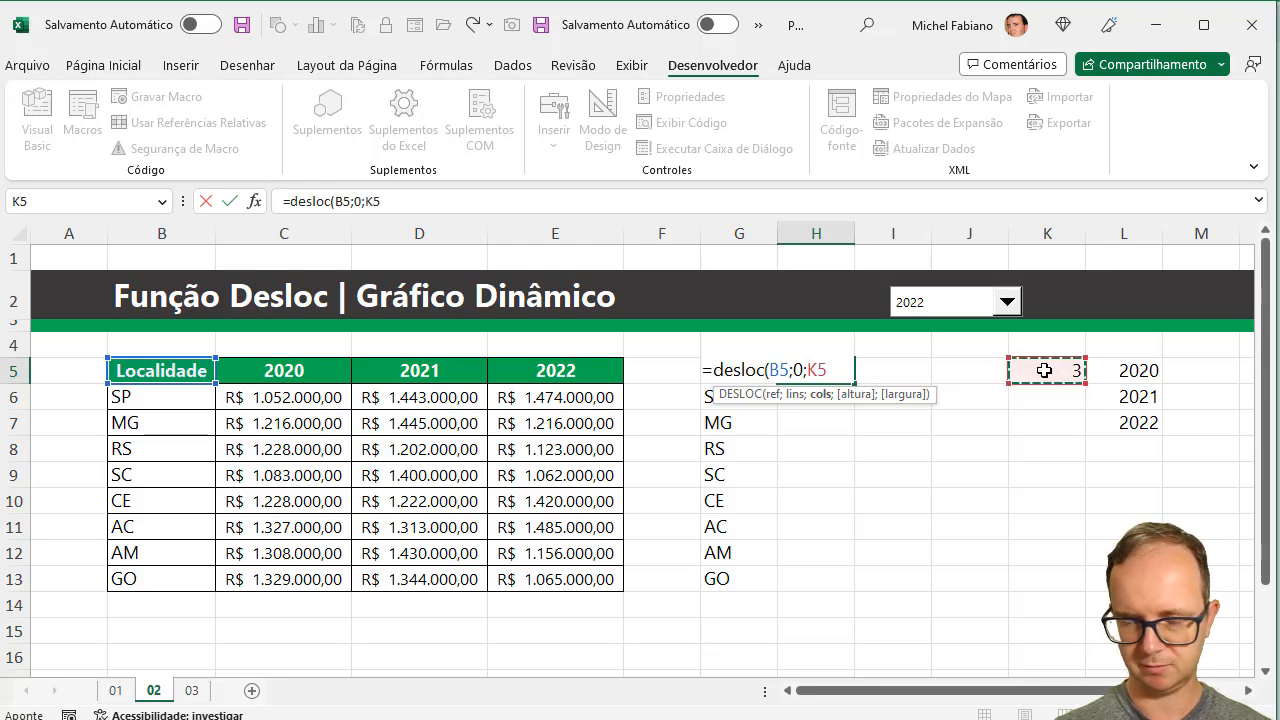
text())
key(Return)
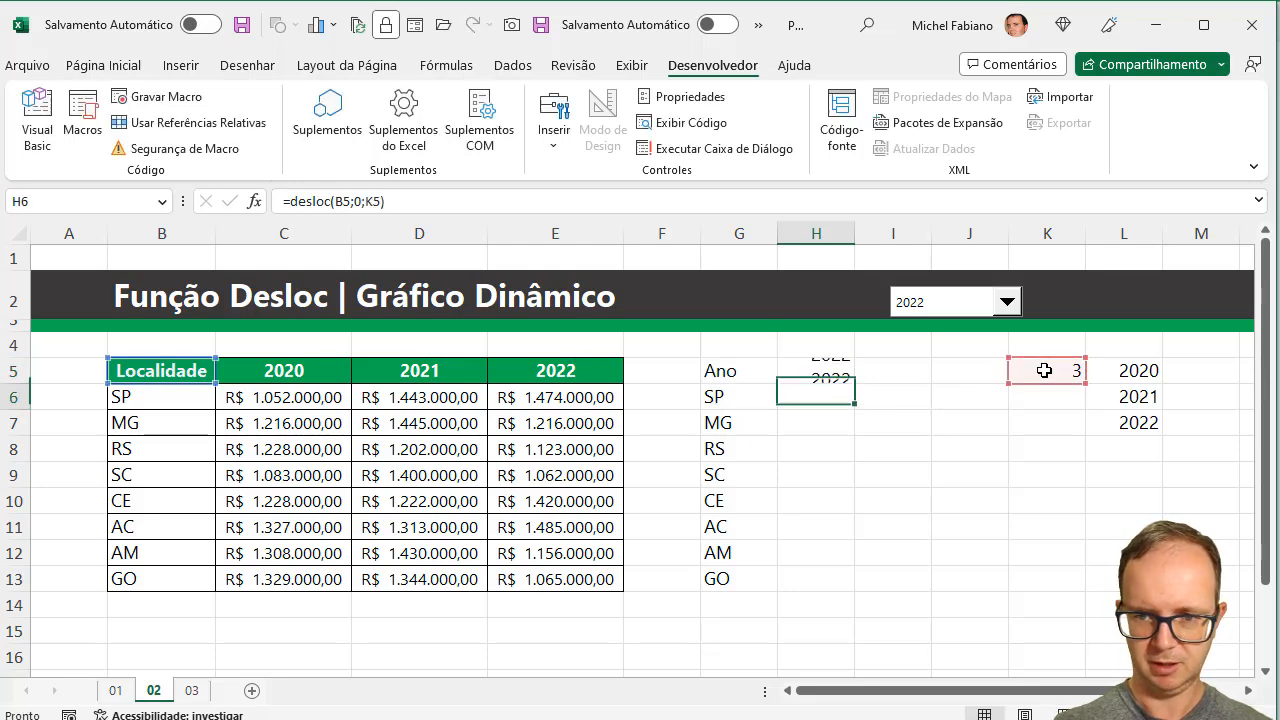
Step: Make the K5 reference in H5's formula absolute ($K$5) and fill the formula down to H13
click(830, 371)
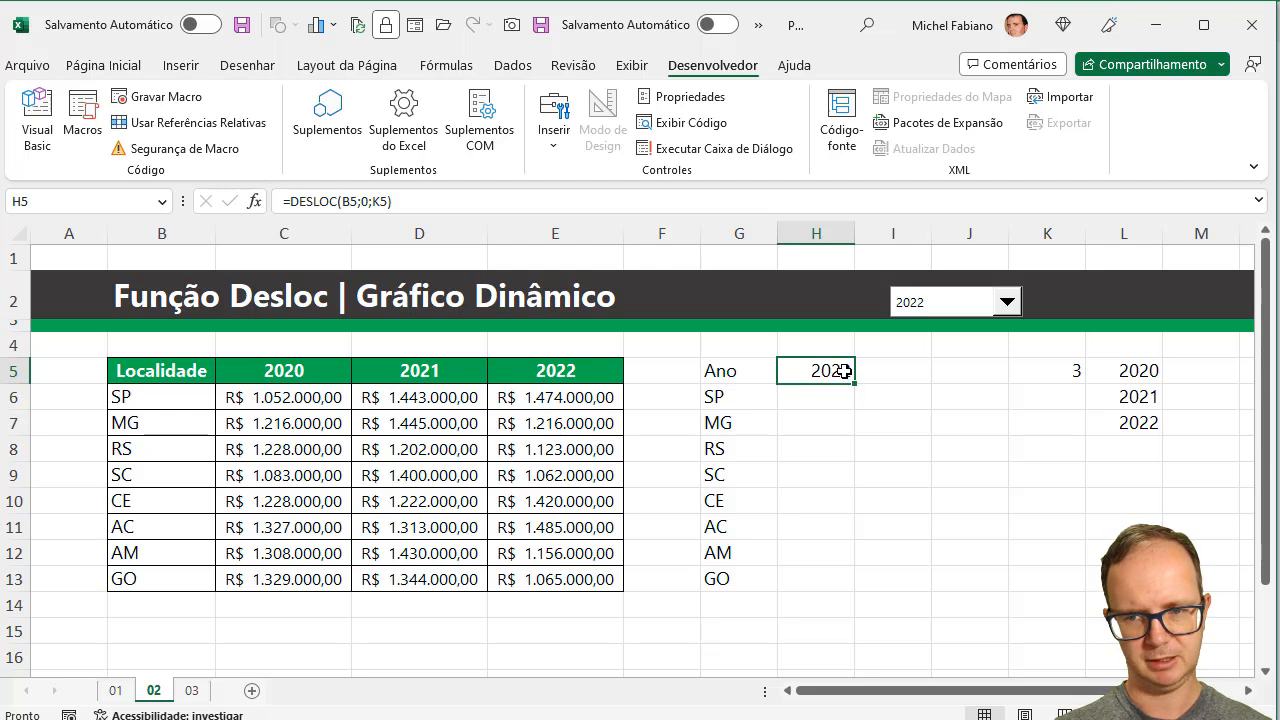
double_click(844, 371)
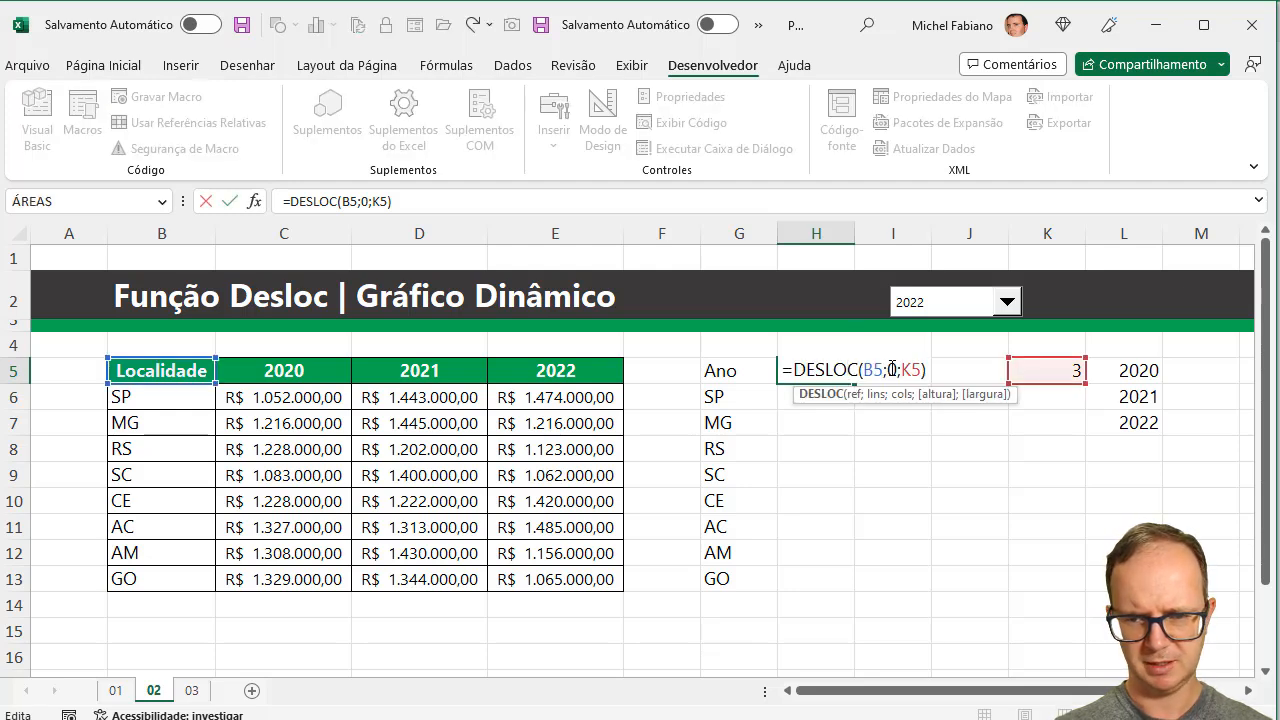
click(911, 371)
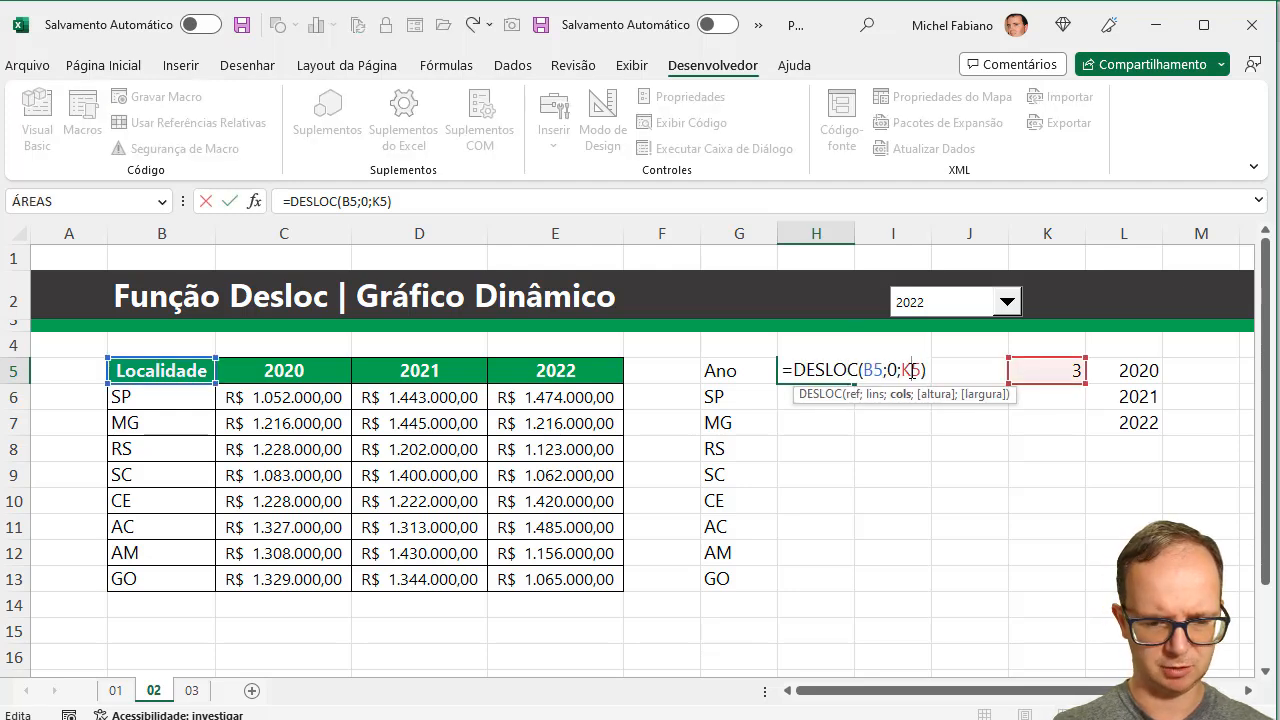
key(F4)
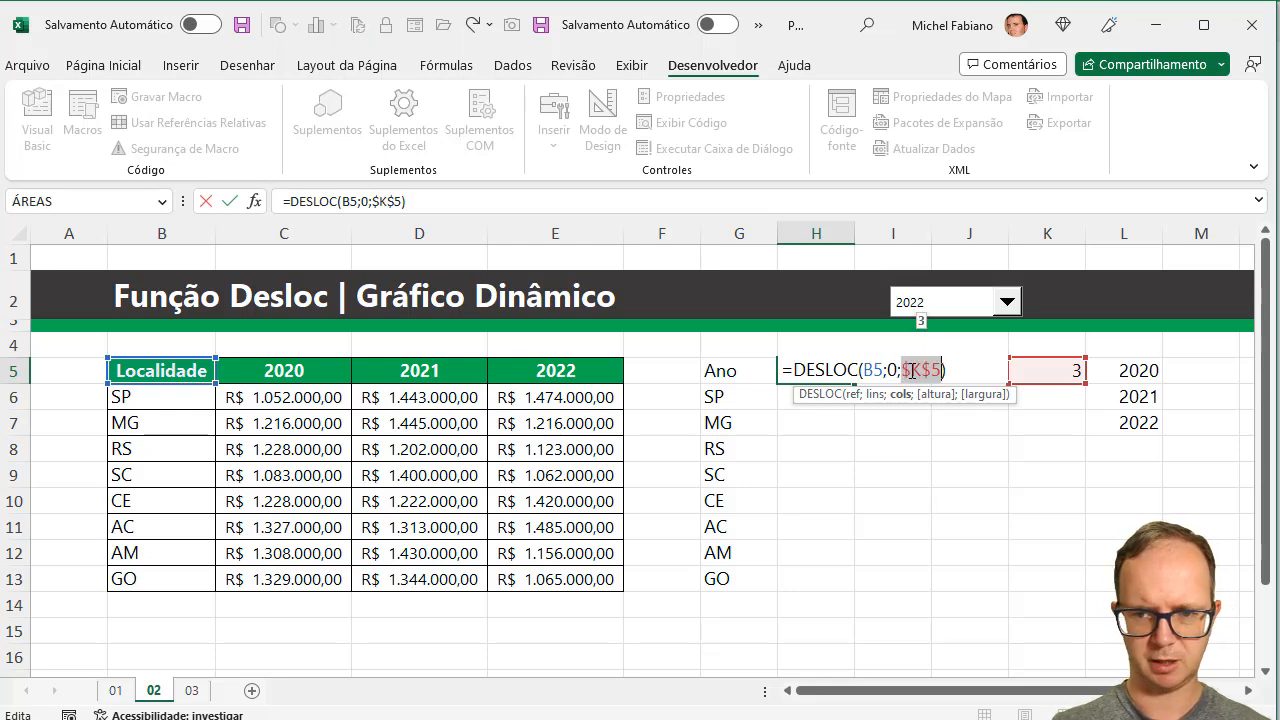
key(Return)
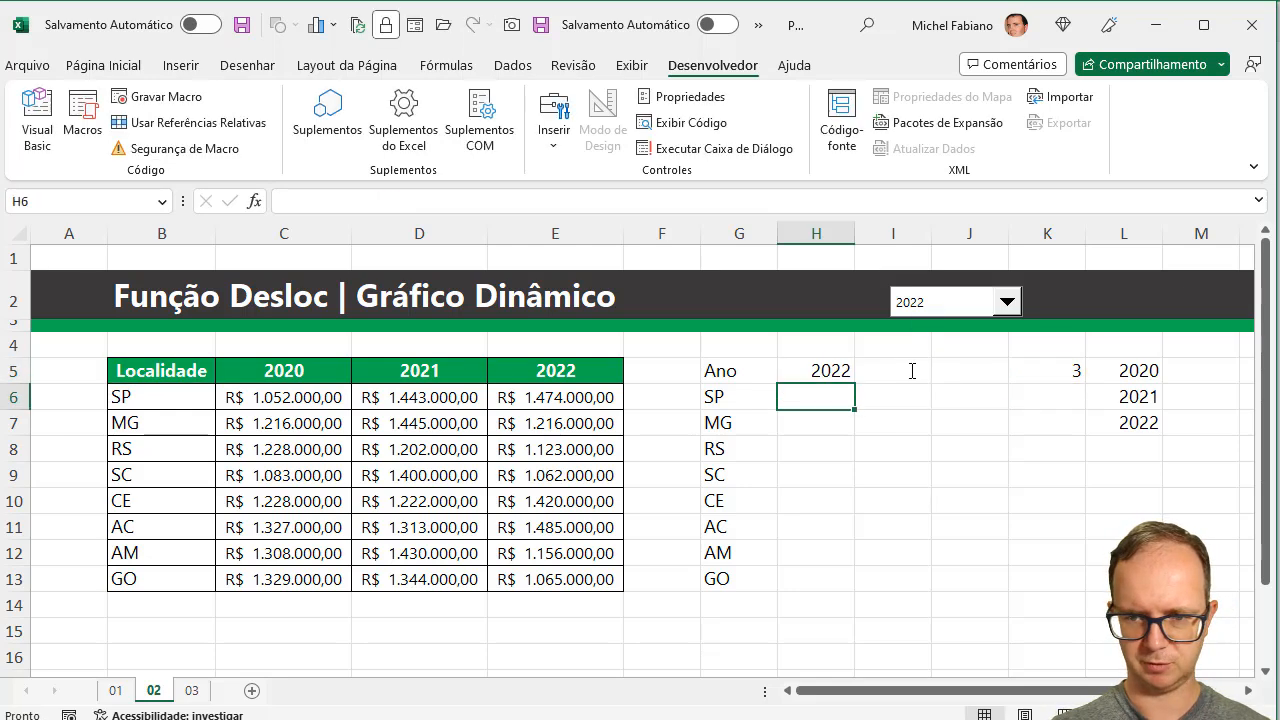
click(823, 370)
drag(857, 382, 836, 589)
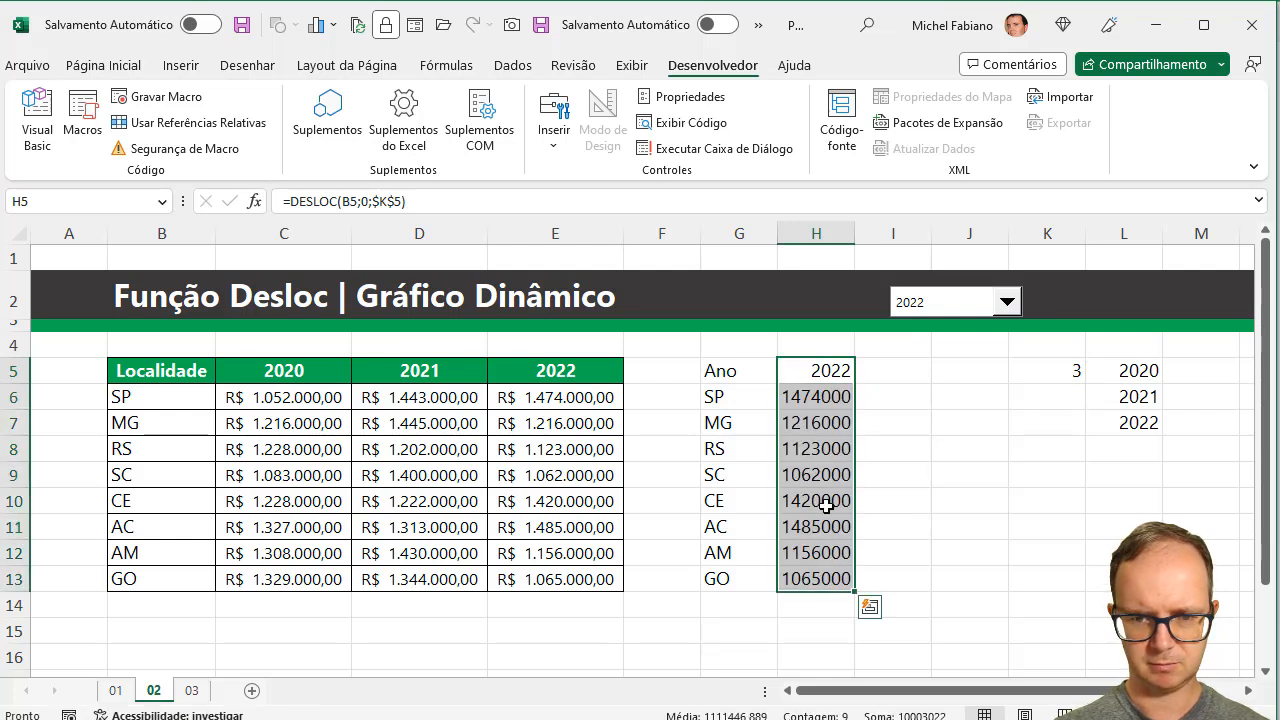
Step: Inspect the copied DESLOC formulas in H6, H7 and H8 to check their references
double_click(838, 399)
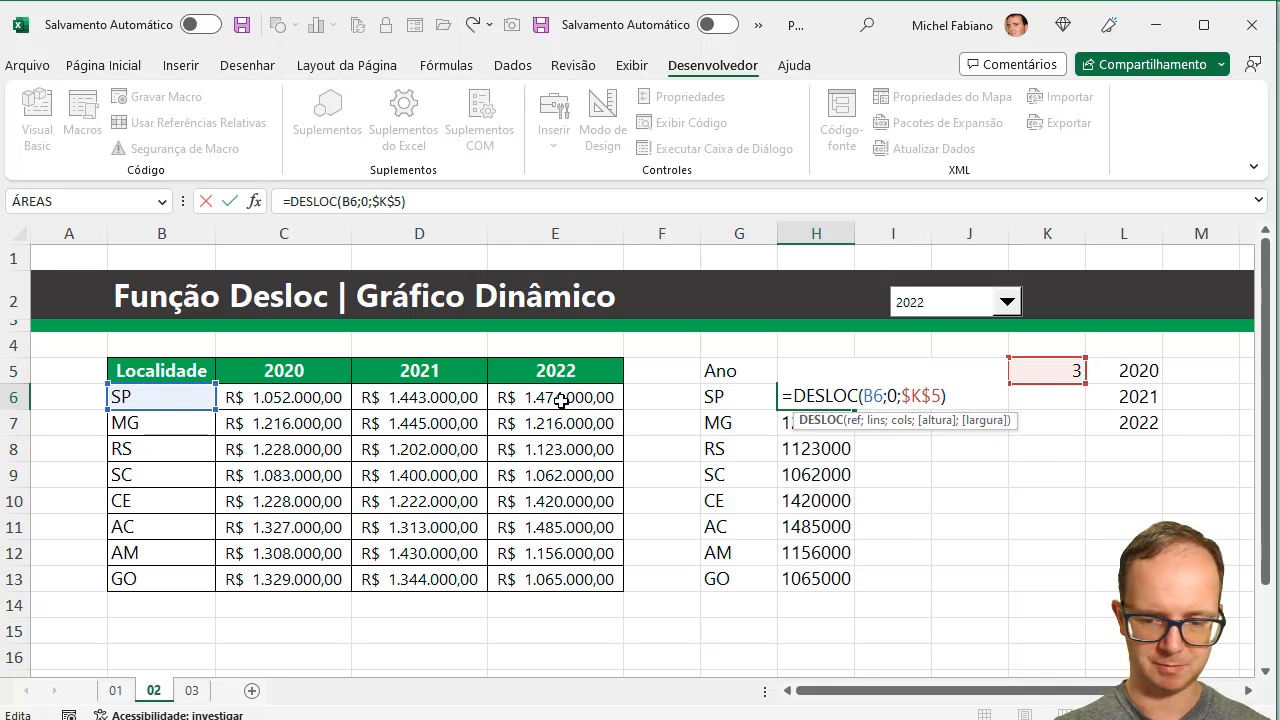
key(Return)
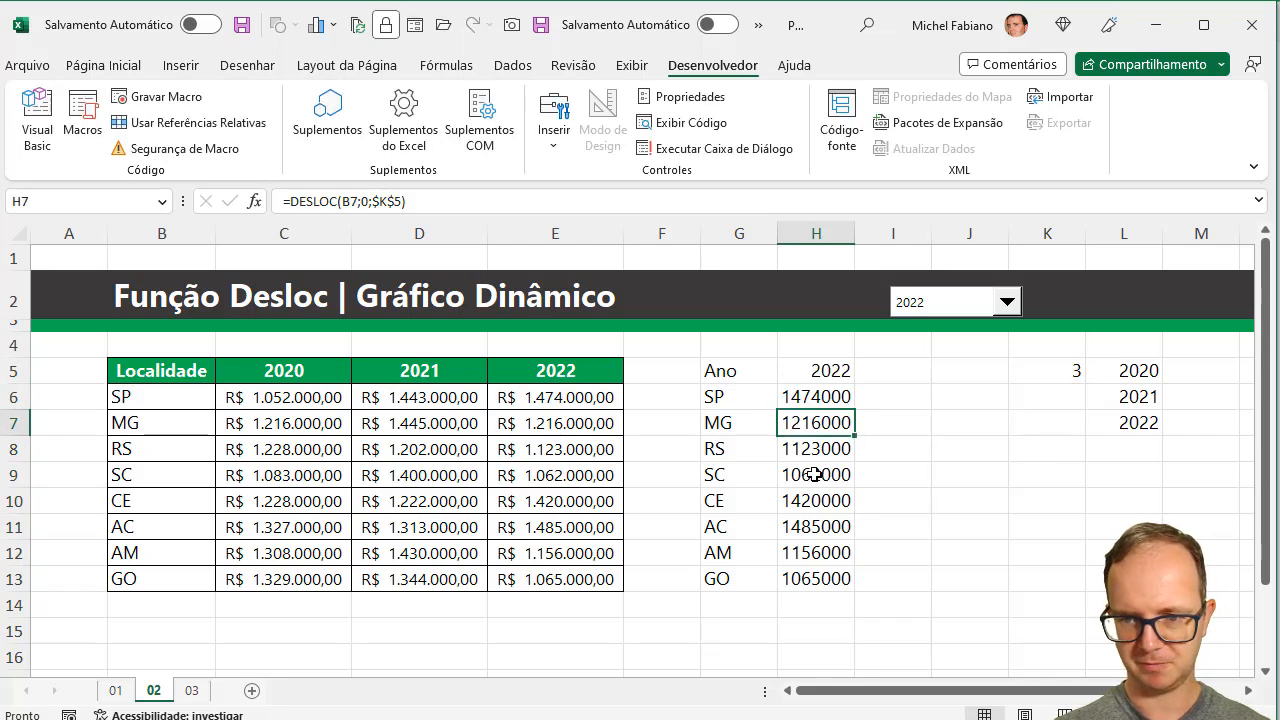
double_click(833, 425)
key(Return)
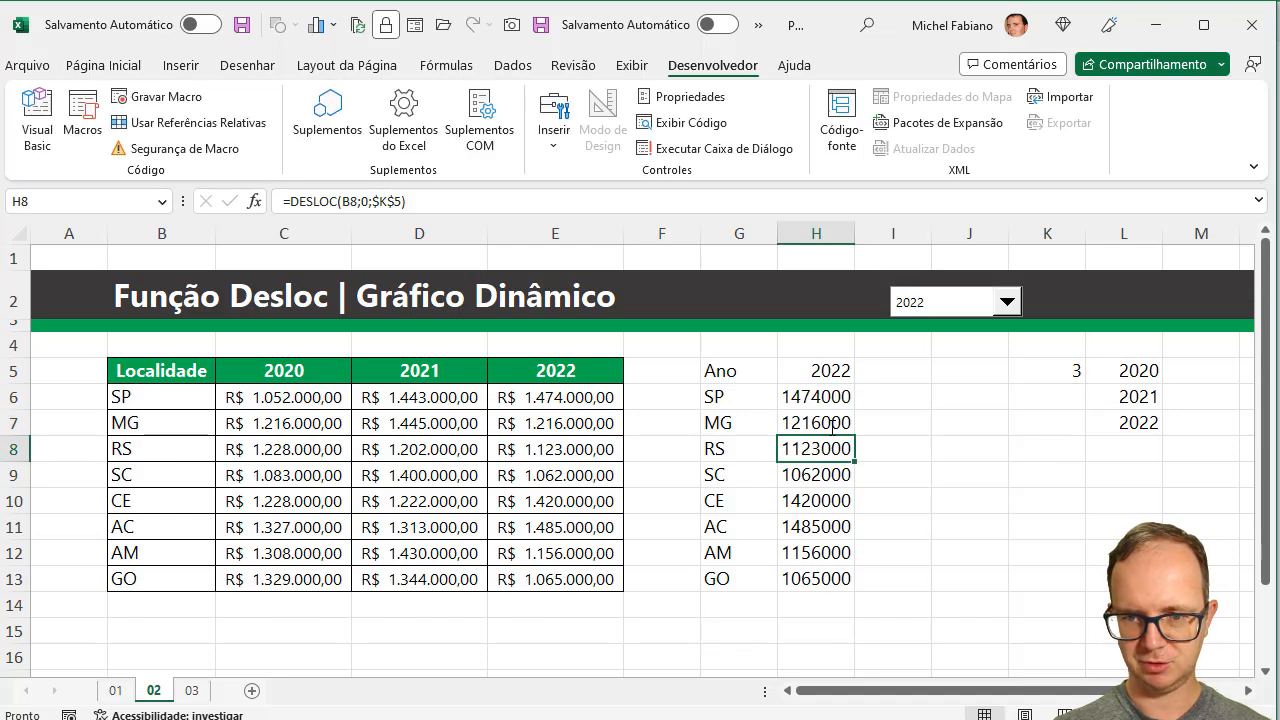
double_click(833, 445)
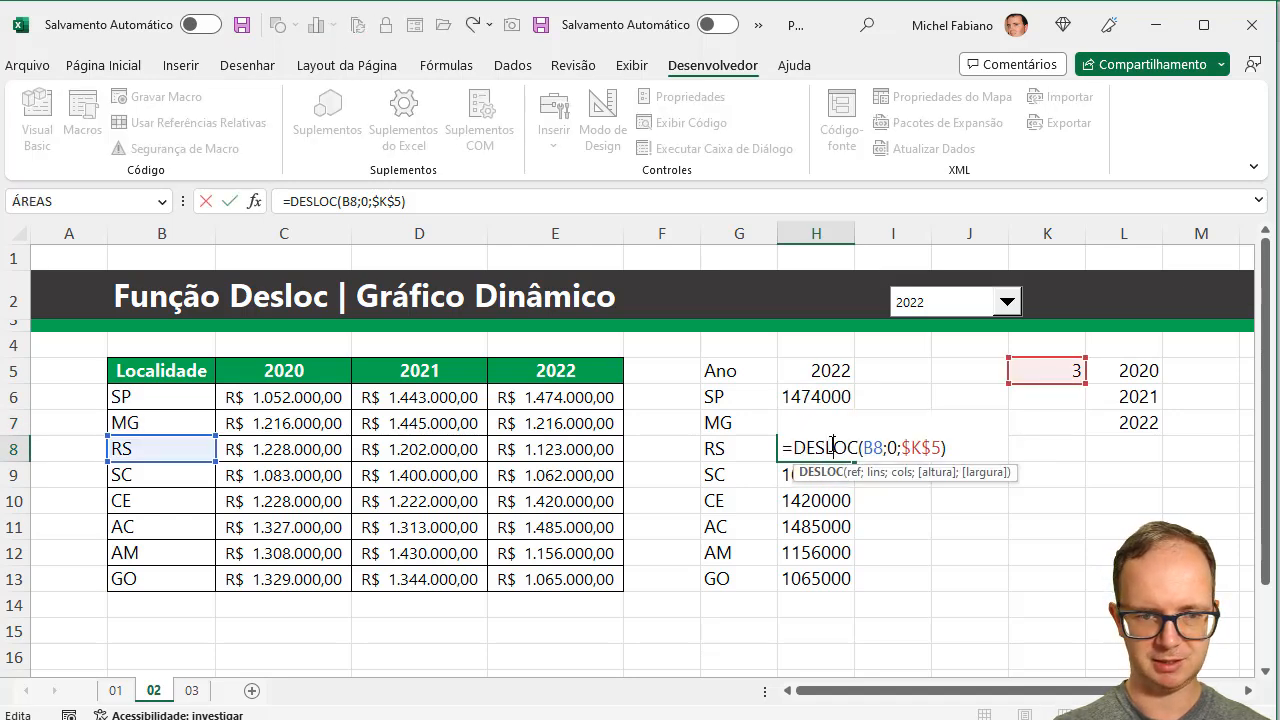
key(Return)
Step: Choose 2020 in the combo box and review the DESLOC formula in H6
click(1007, 305)
click(918, 326)
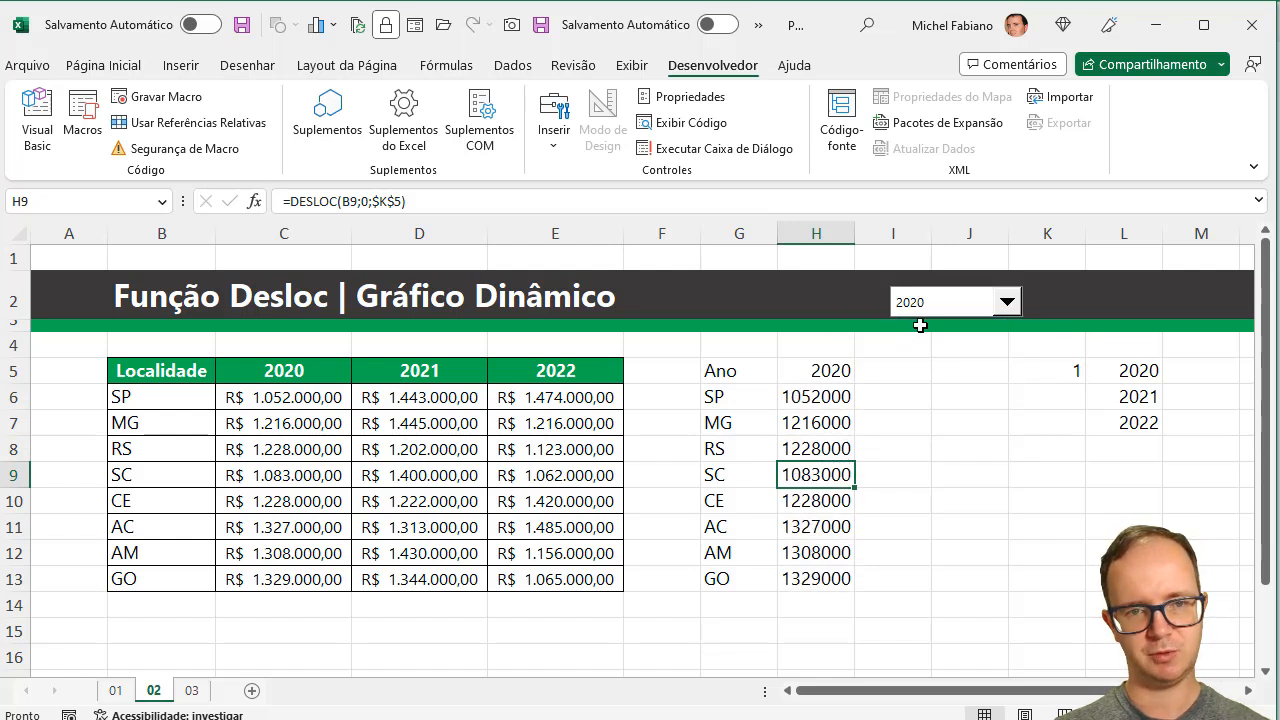
click(818, 398)
double_click(818, 398)
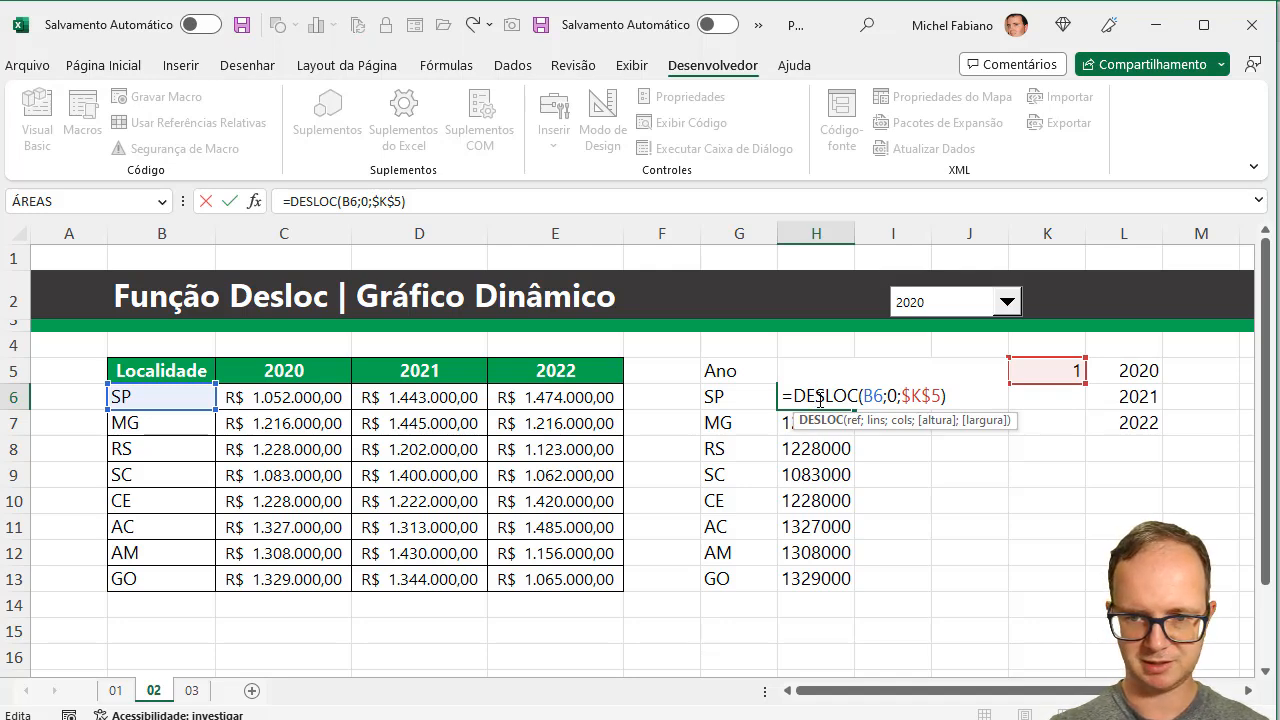
key(Return)
Step: Insert a 2D clustered column chart from G6:H13 and fit it over about columns F to L, below the title banner
drag(733, 397, 807, 580)
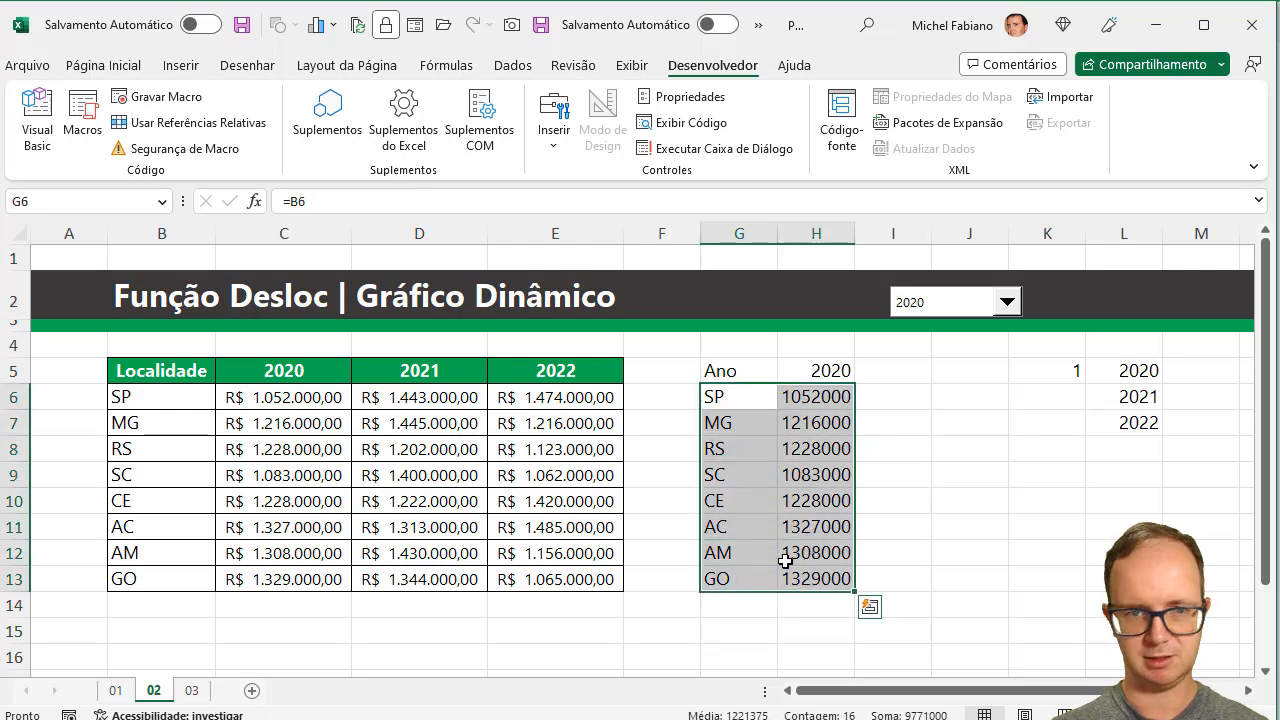
click(180, 65)
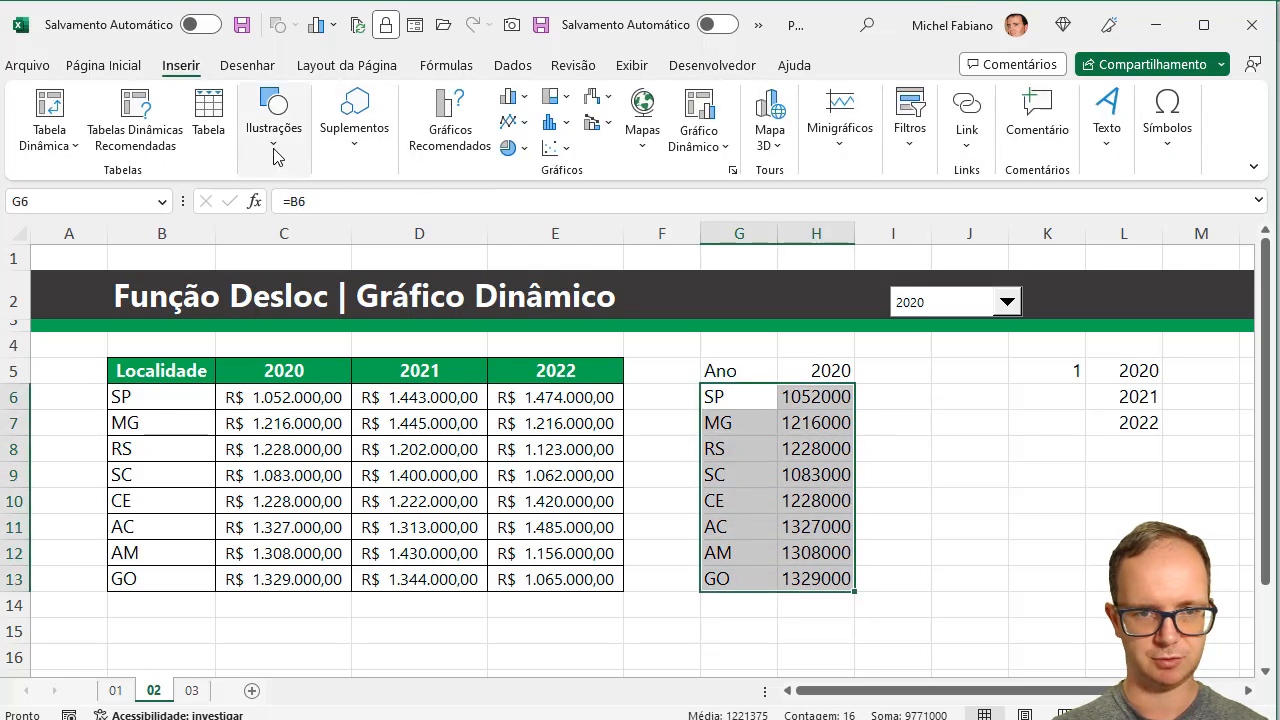
click(512, 100)
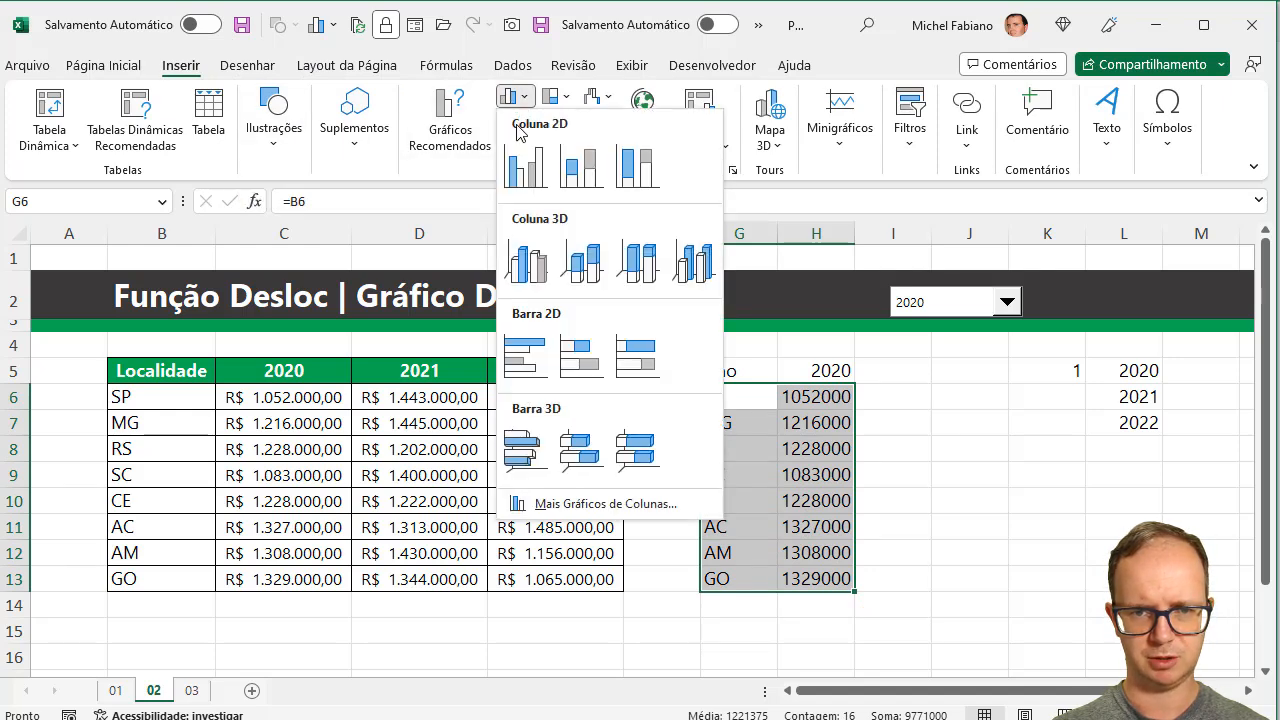
click(526, 166)
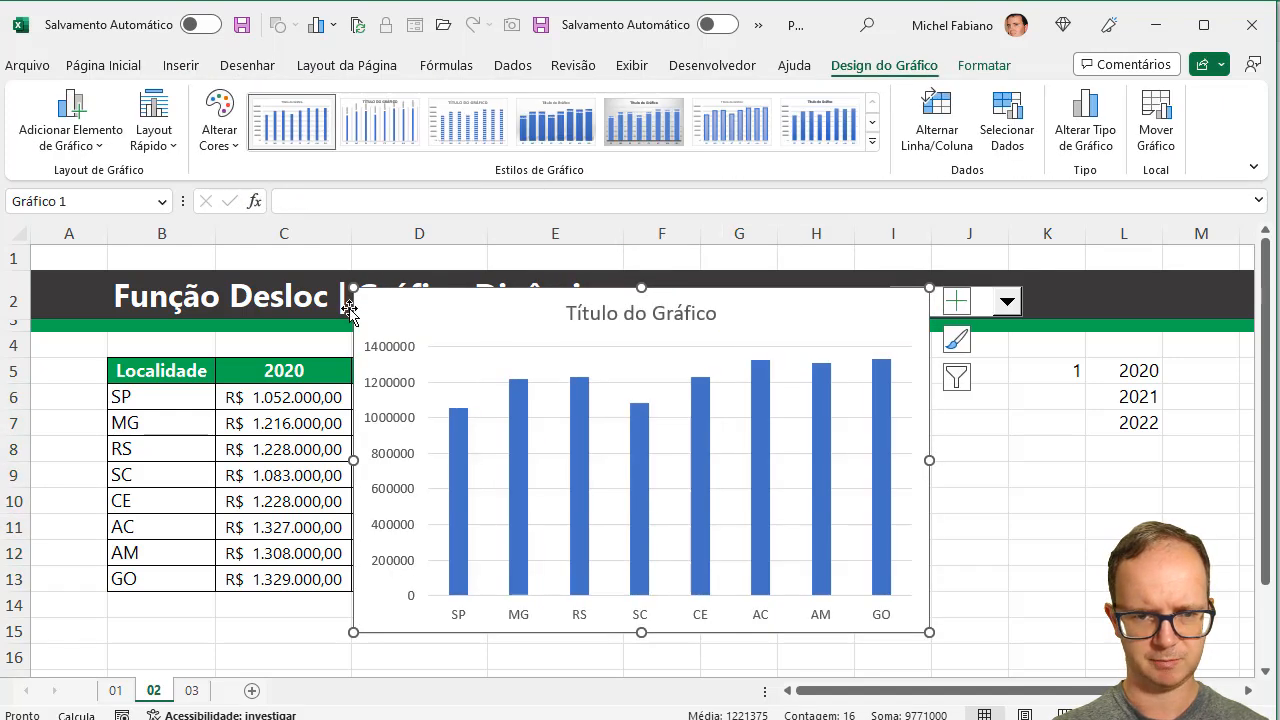
drag(353, 288, 749, 351)
Step: Test the chart with the combo box set to 2021, 2022 and 2021 again, ending on 2020
click(1007, 303)
click(915, 342)
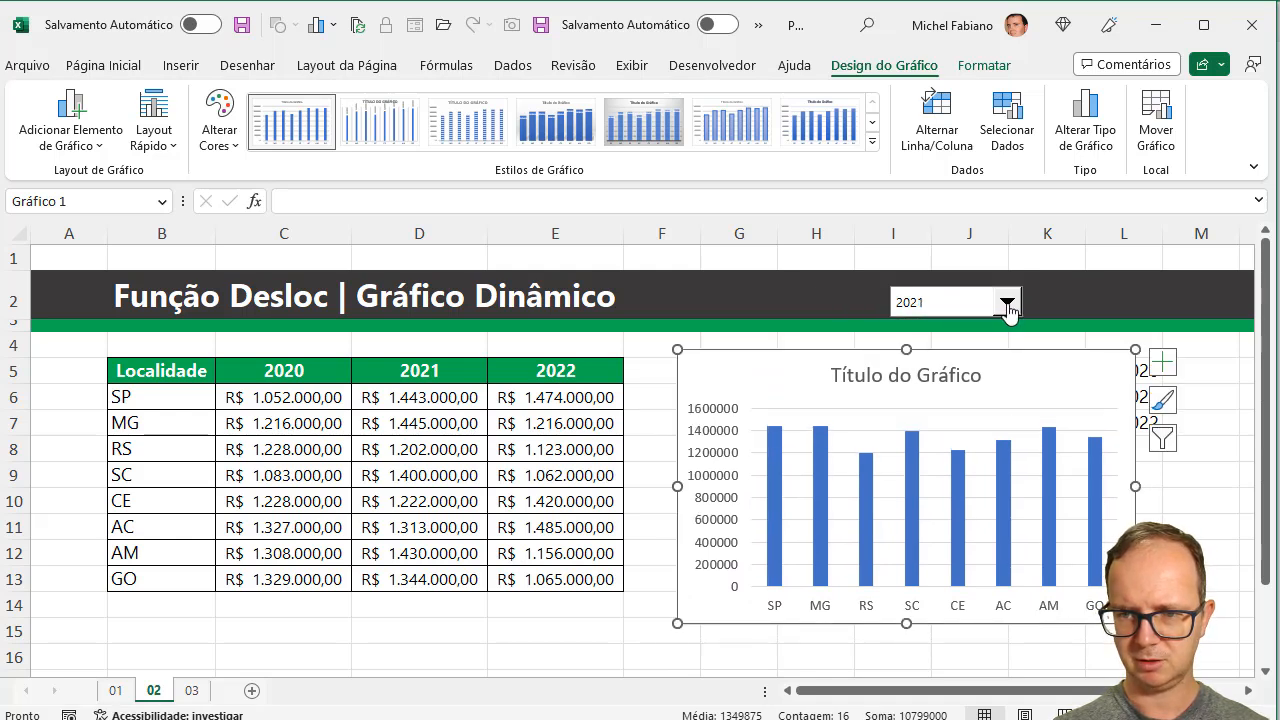
click(1007, 303)
click(952, 357)
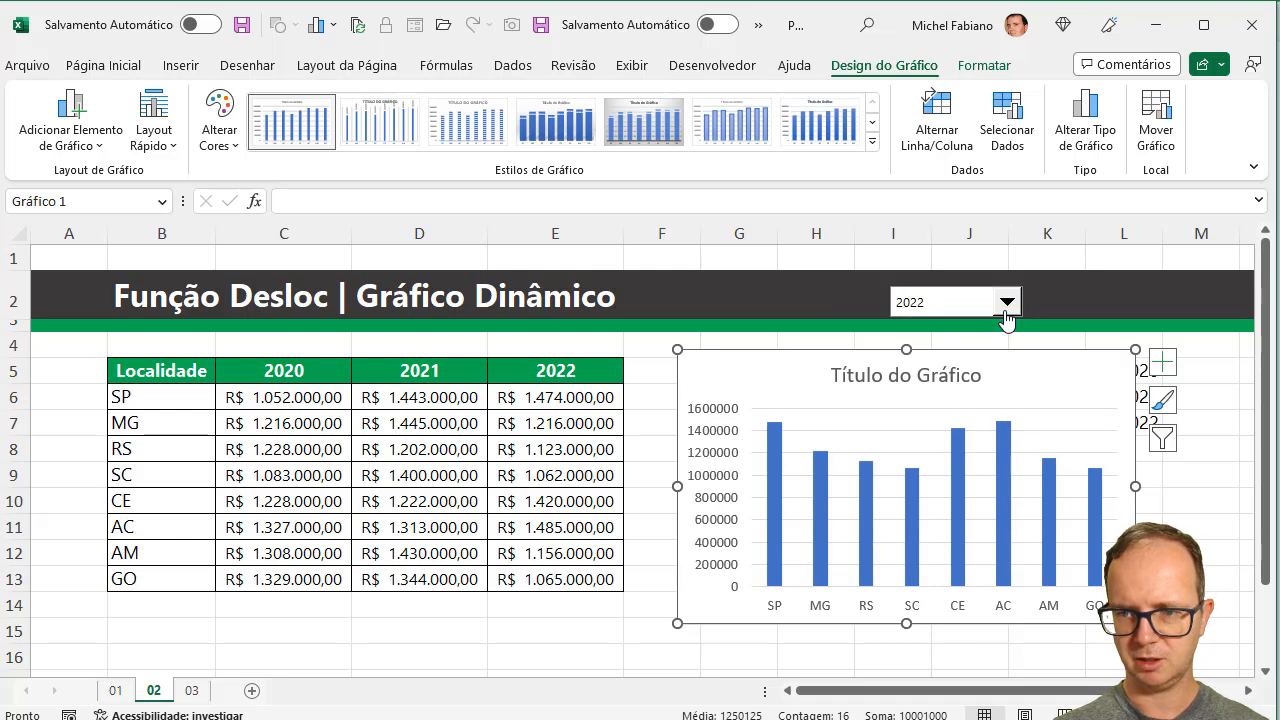
click(1006, 303)
click(957, 342)
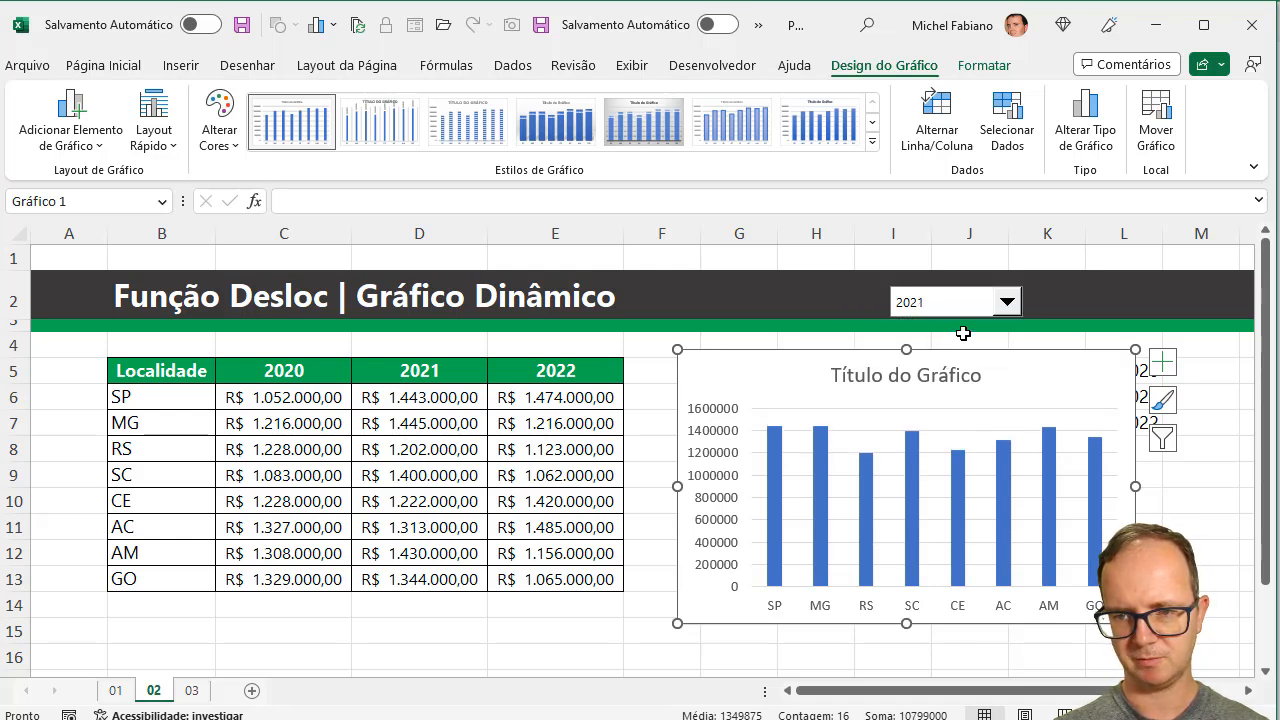
click(1007, 303)
click(983, 329)
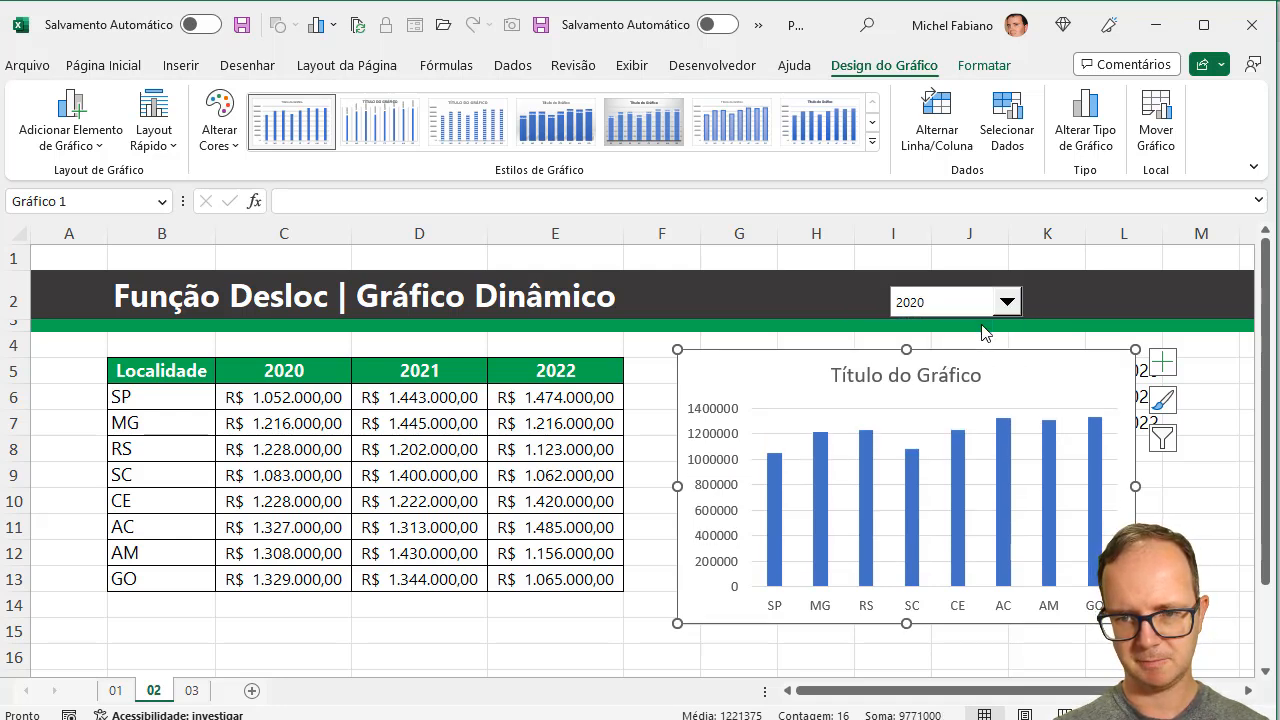
Step: Restyle the chart with gradient columns and a bold title, apply a quick layout with data labels above the columns, and delete the legend
click(557, 133)
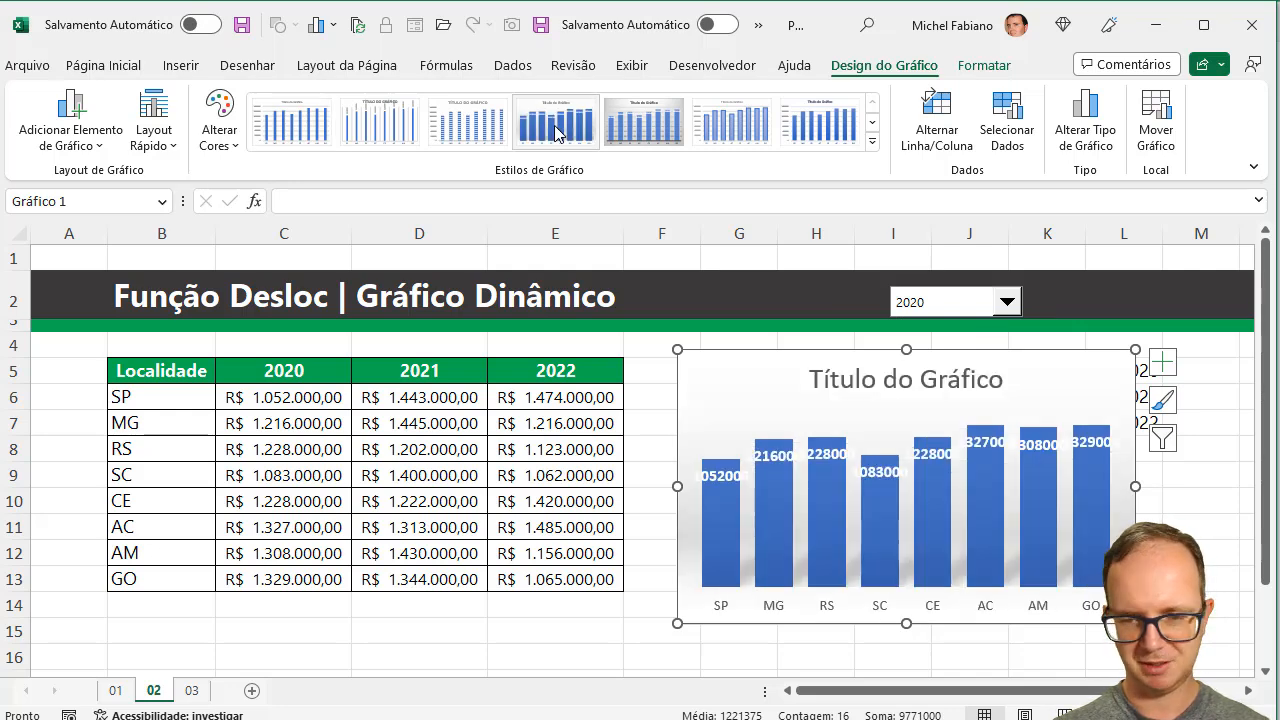
click(847, 133)
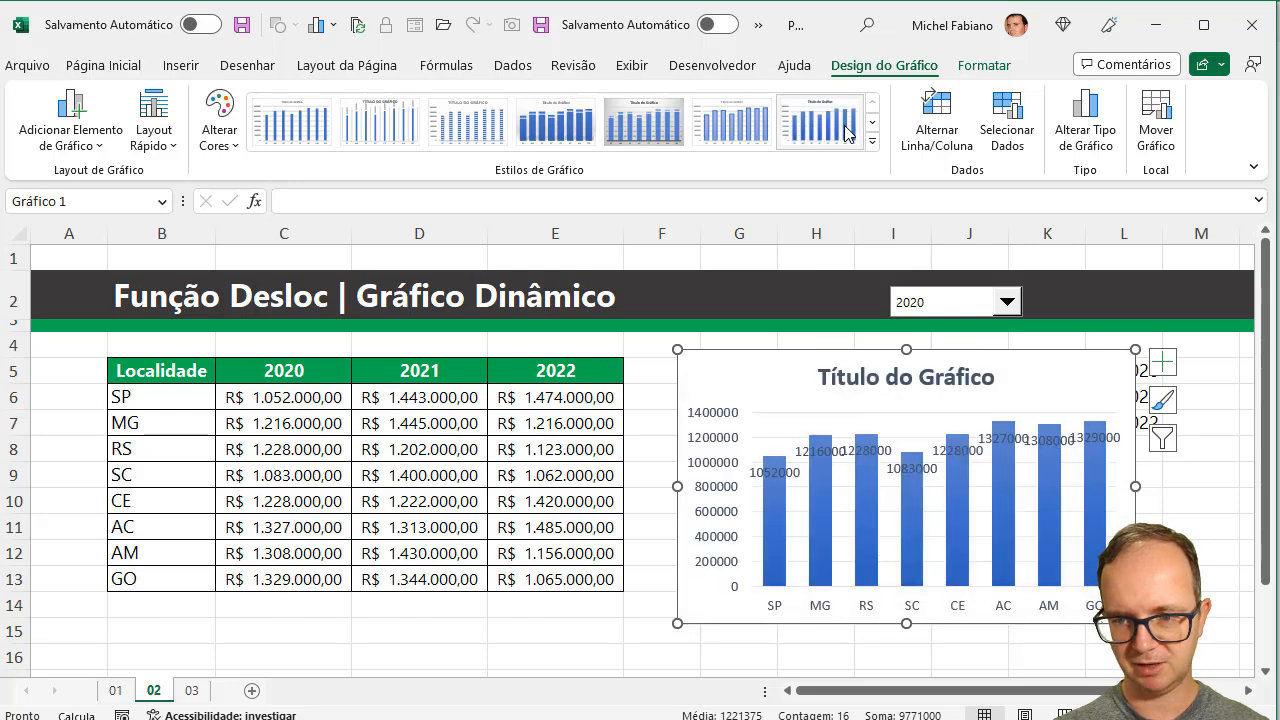
click(165, 146)
click(210, 190)
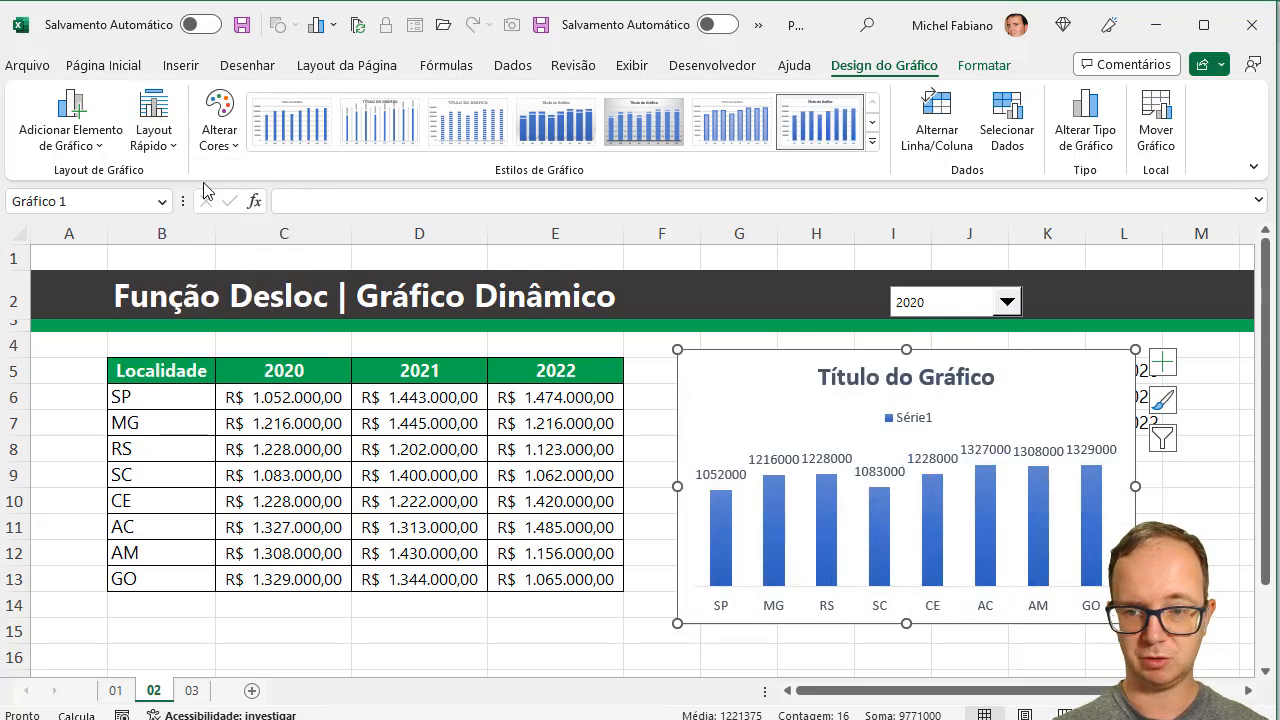
click(905, 420)
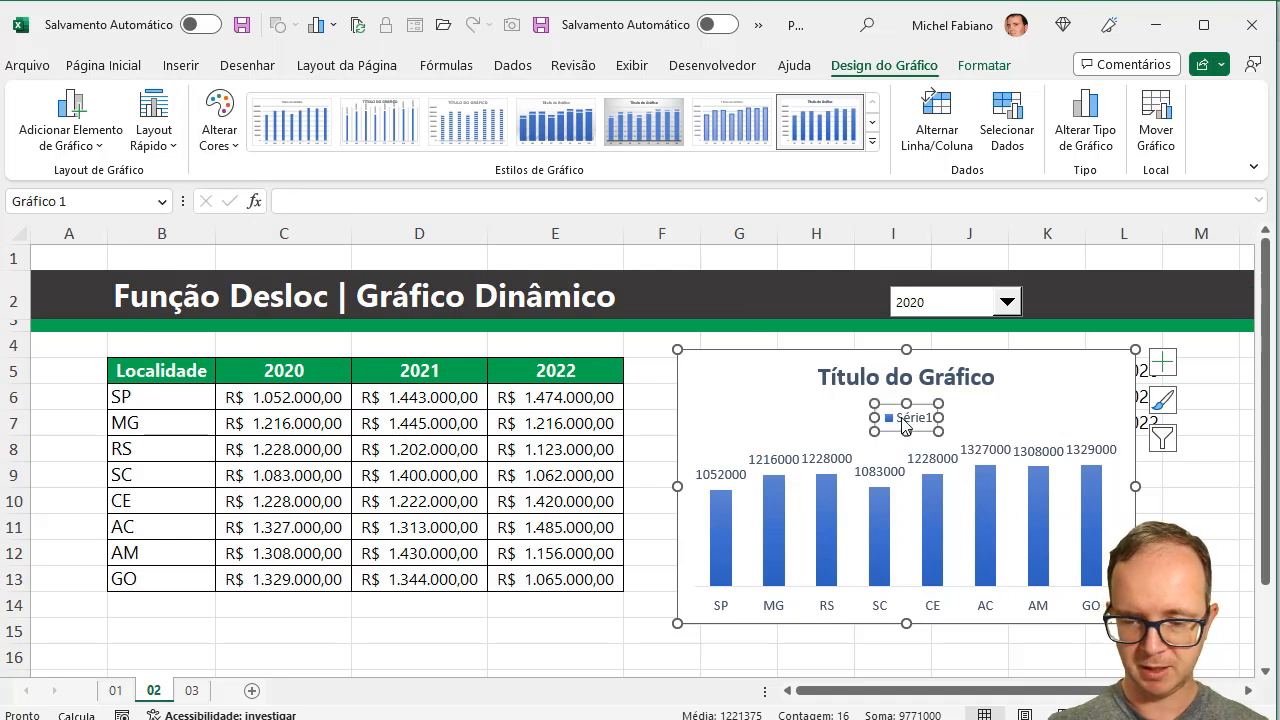
key(Delete)
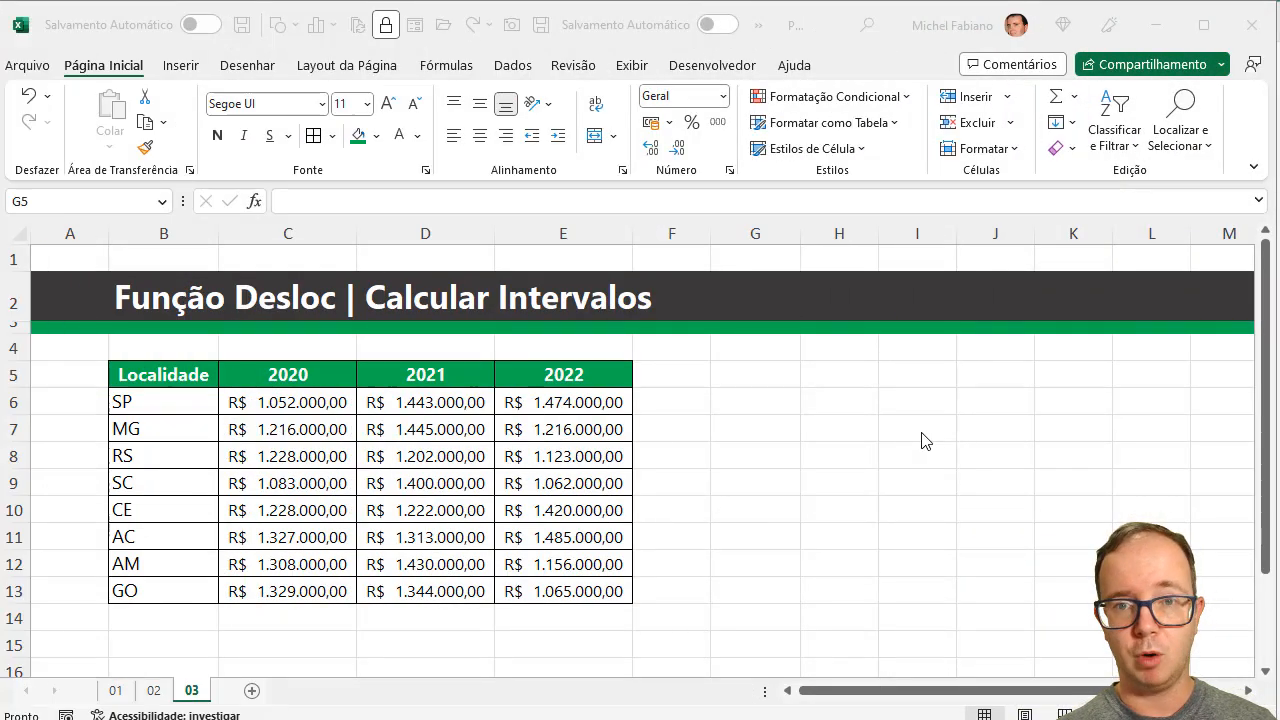
Step: On sheet 03, enter the heading Localidade in G5 and the locality SP in G6
click(770, 371)
click(770, 371)
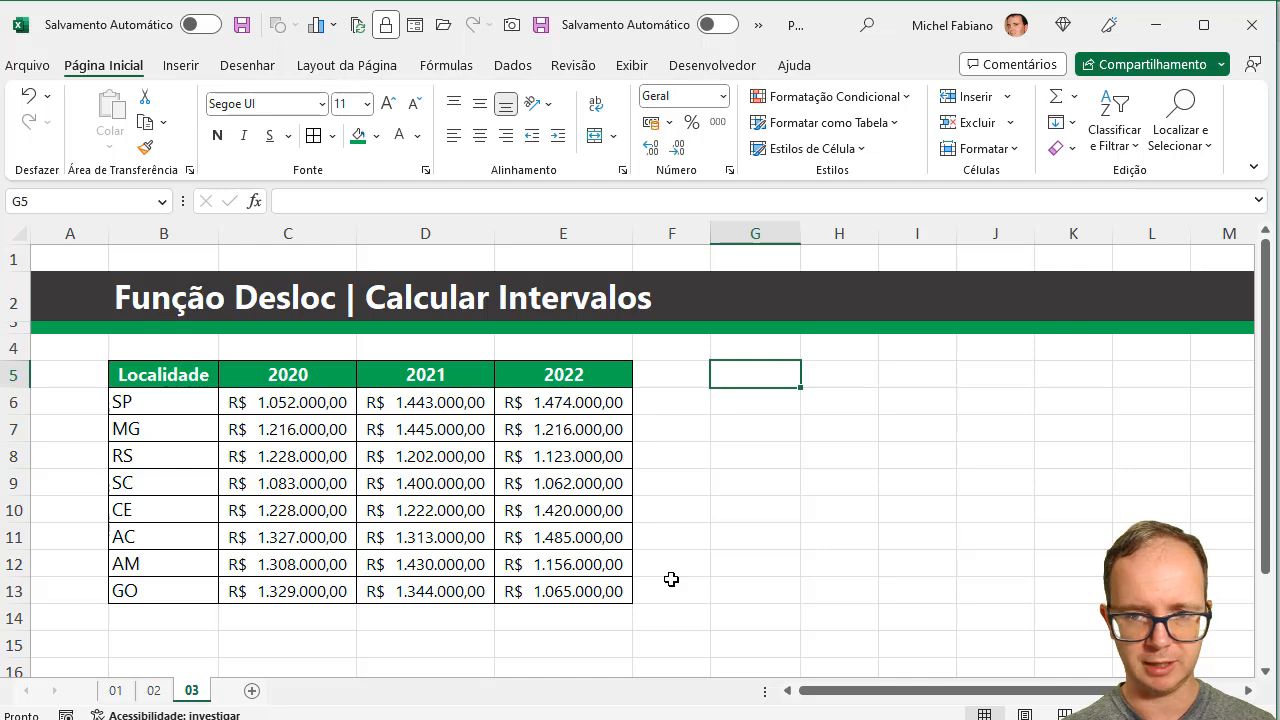
text(Lo)
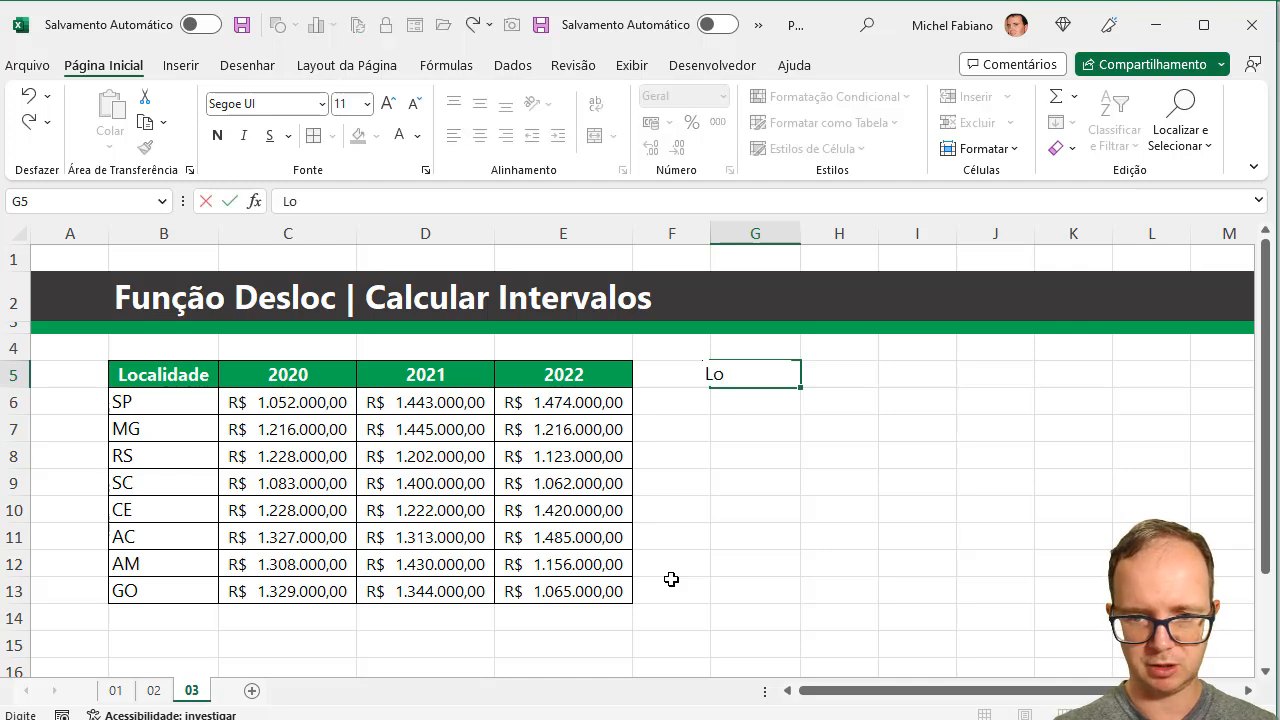
text(calidade)
key(Return)
text(SP)
key(Tab)
key(Up)
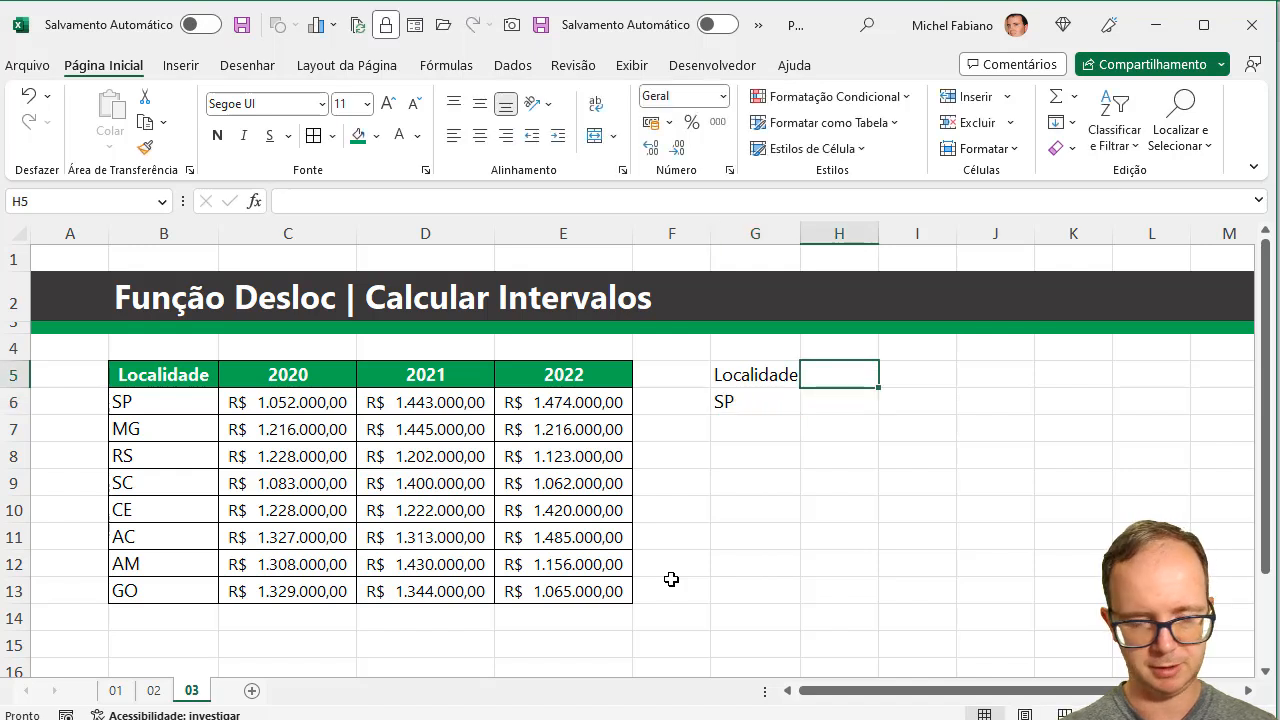
Step: Start a DESLOC formula in H6 with B5 as the reference and CORRESP(G6;B6:B13;0) as the row offset
key(Down)
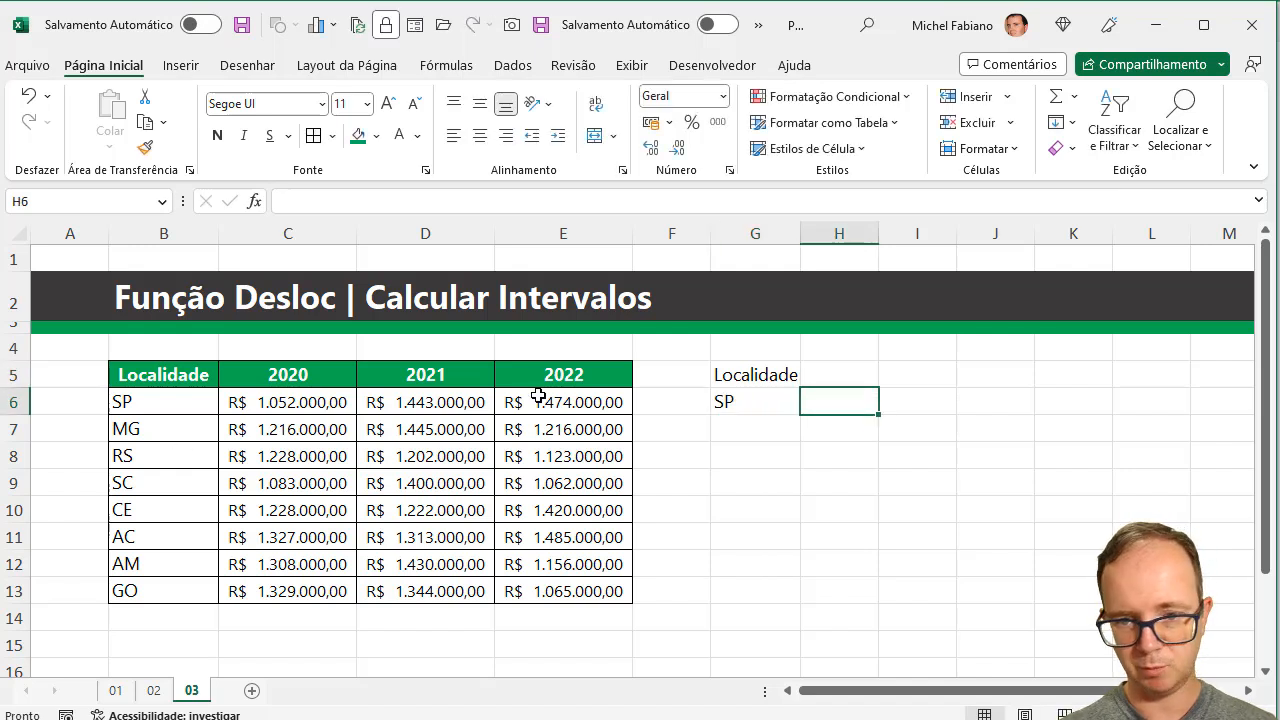
text(=)
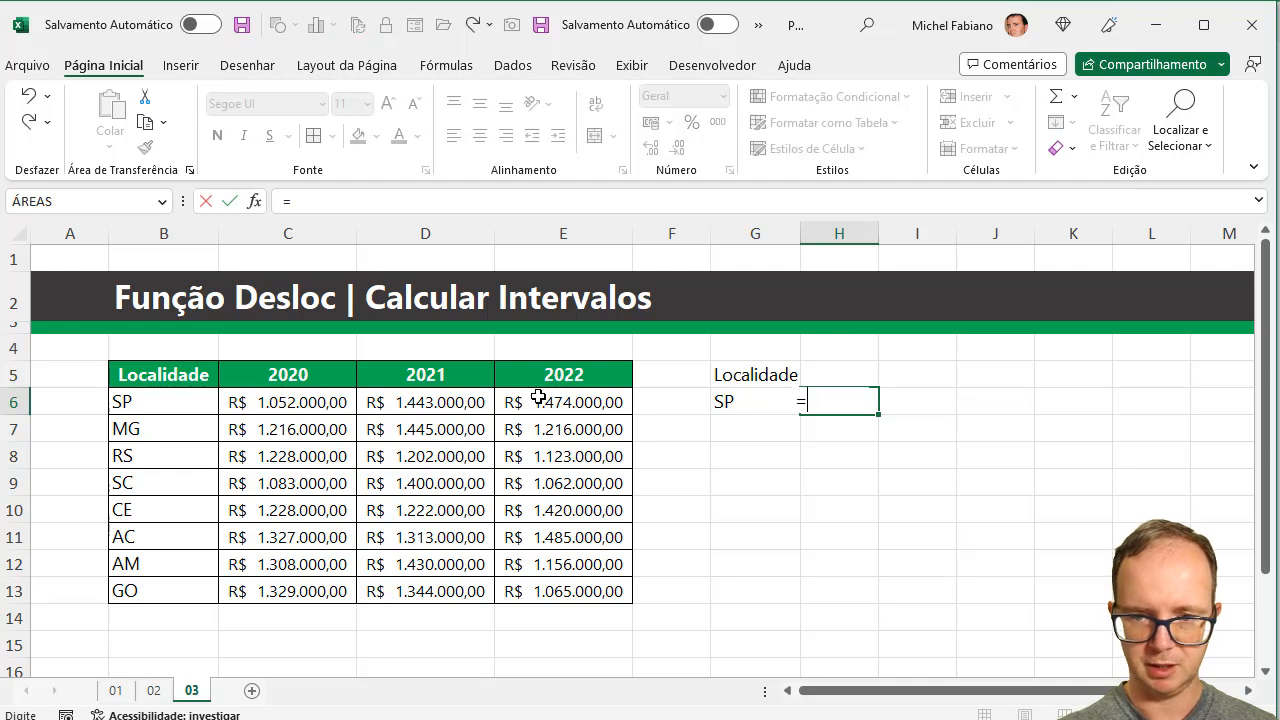
text(desloc()
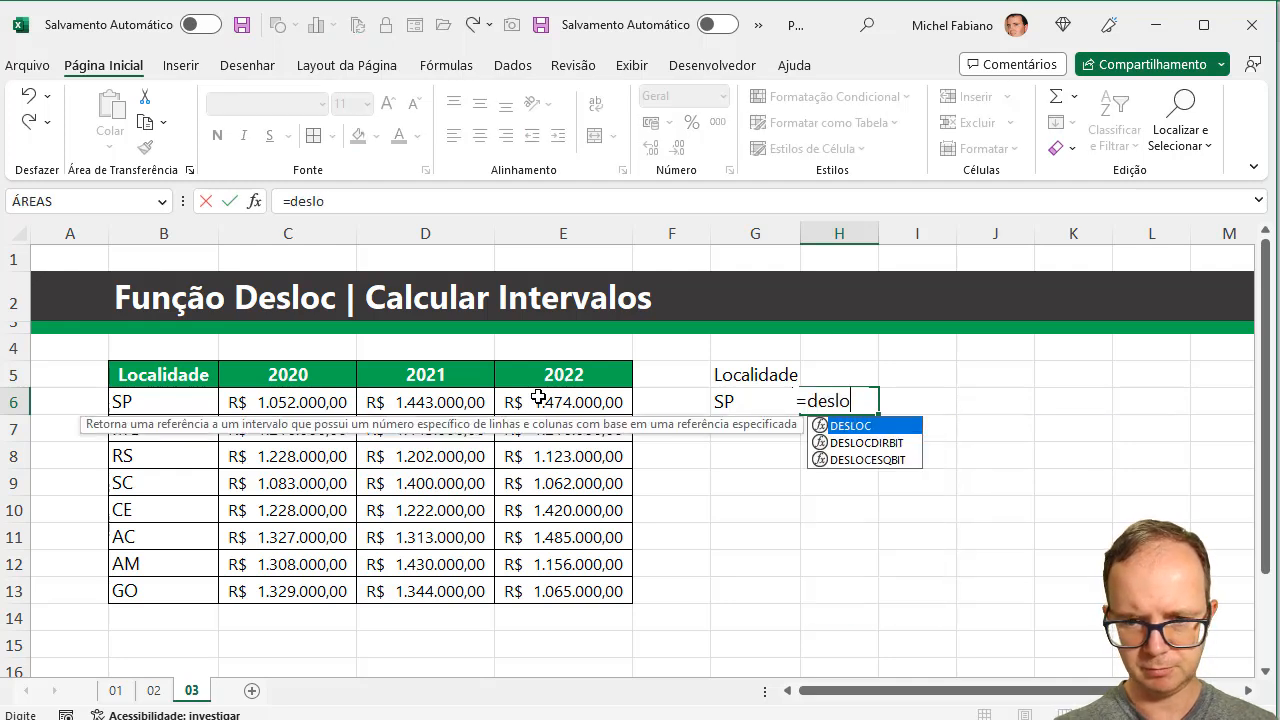
click(185, 374)
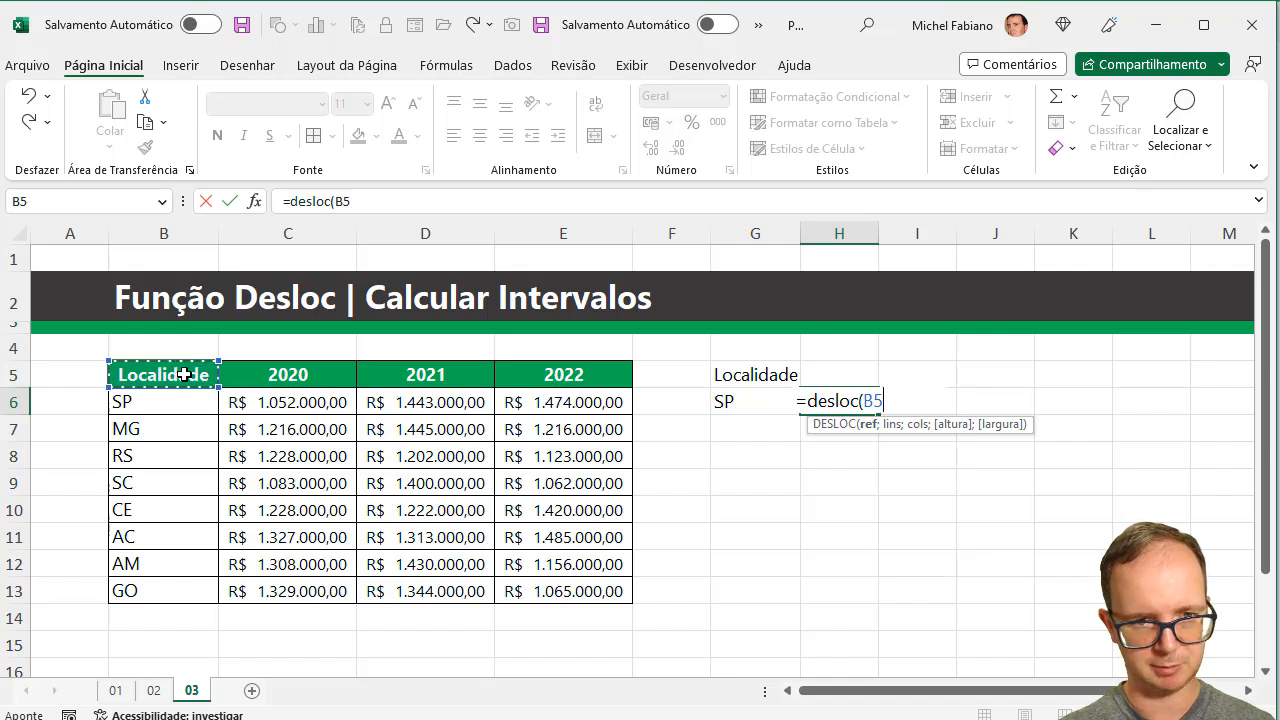
text(;)
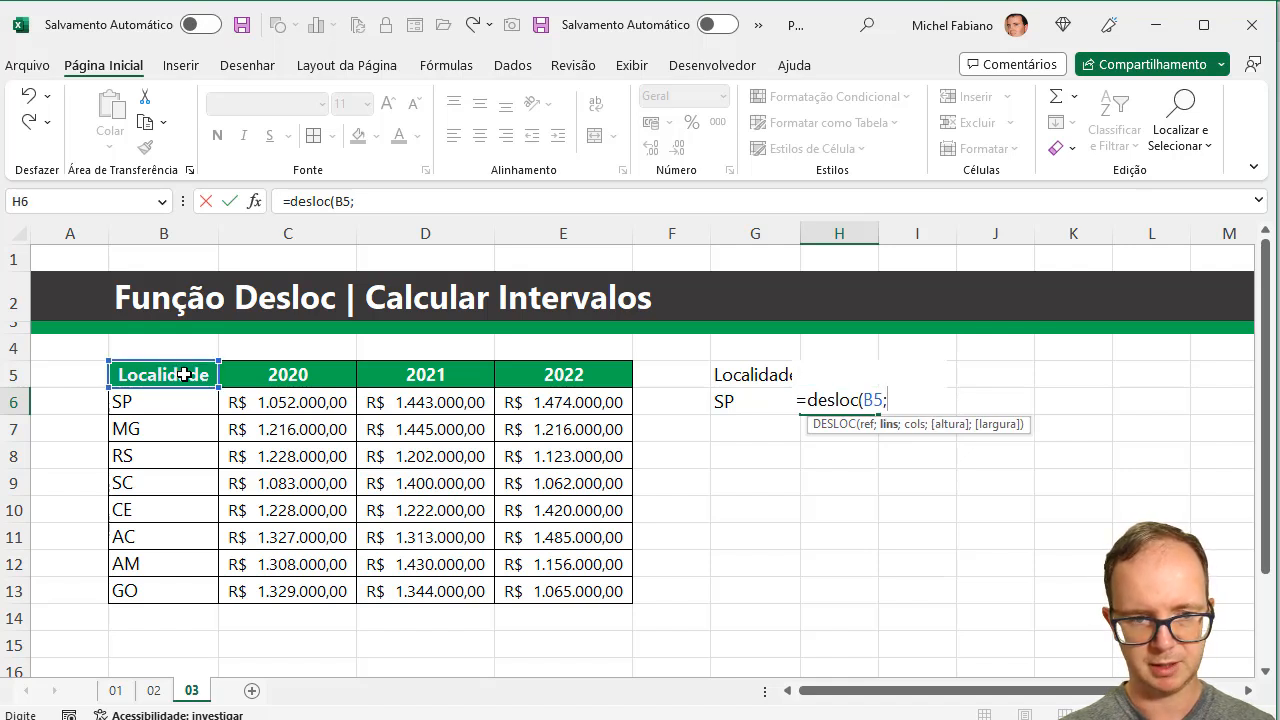
text(c)
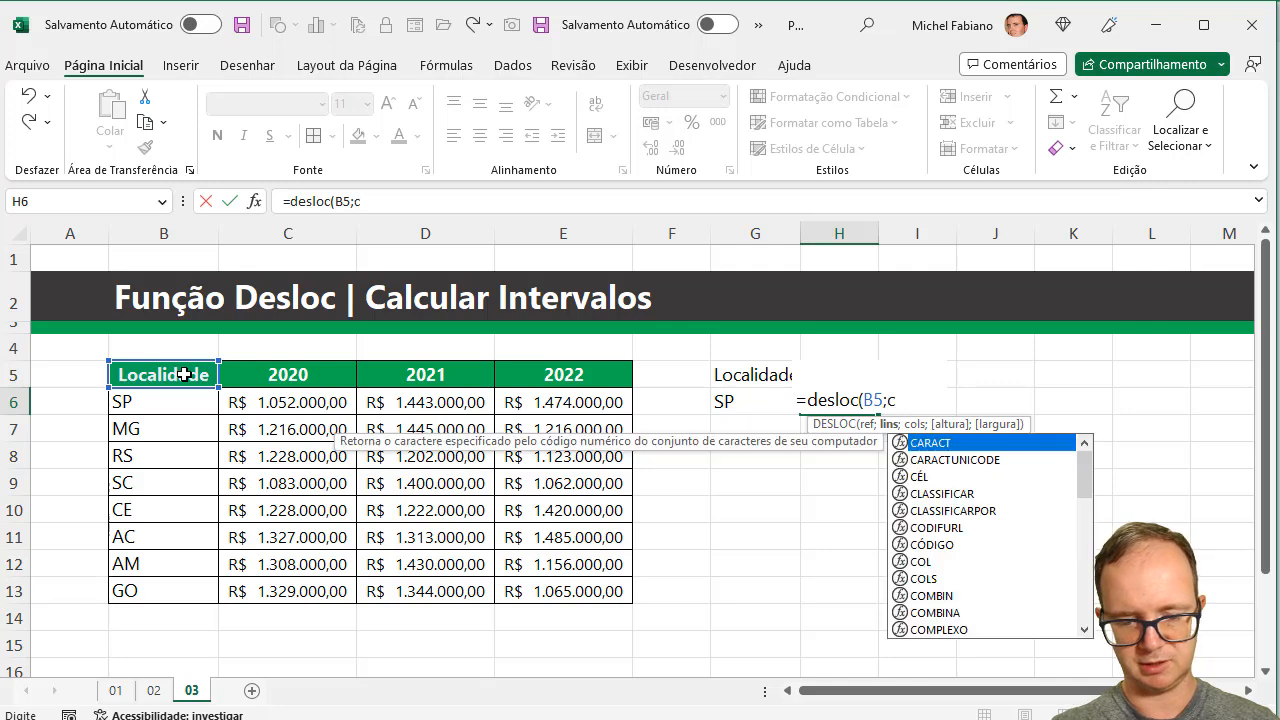
text(orresp()
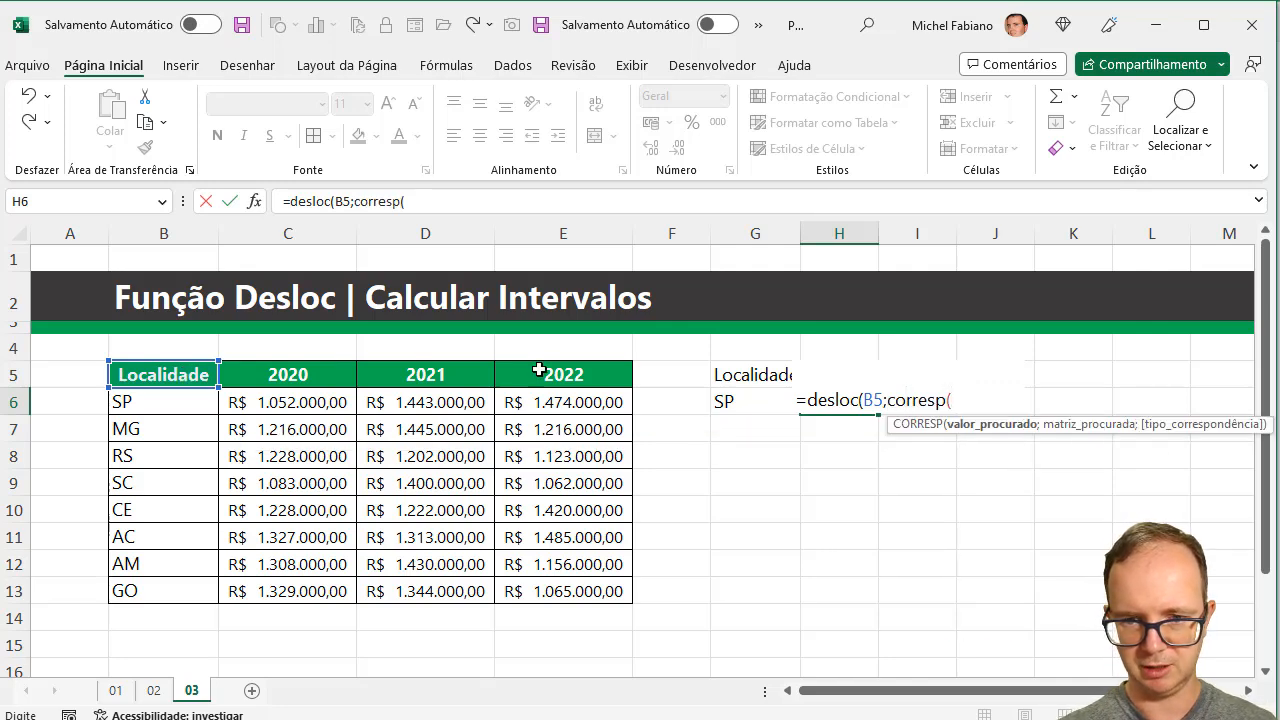
click(752, 407)
text(;)
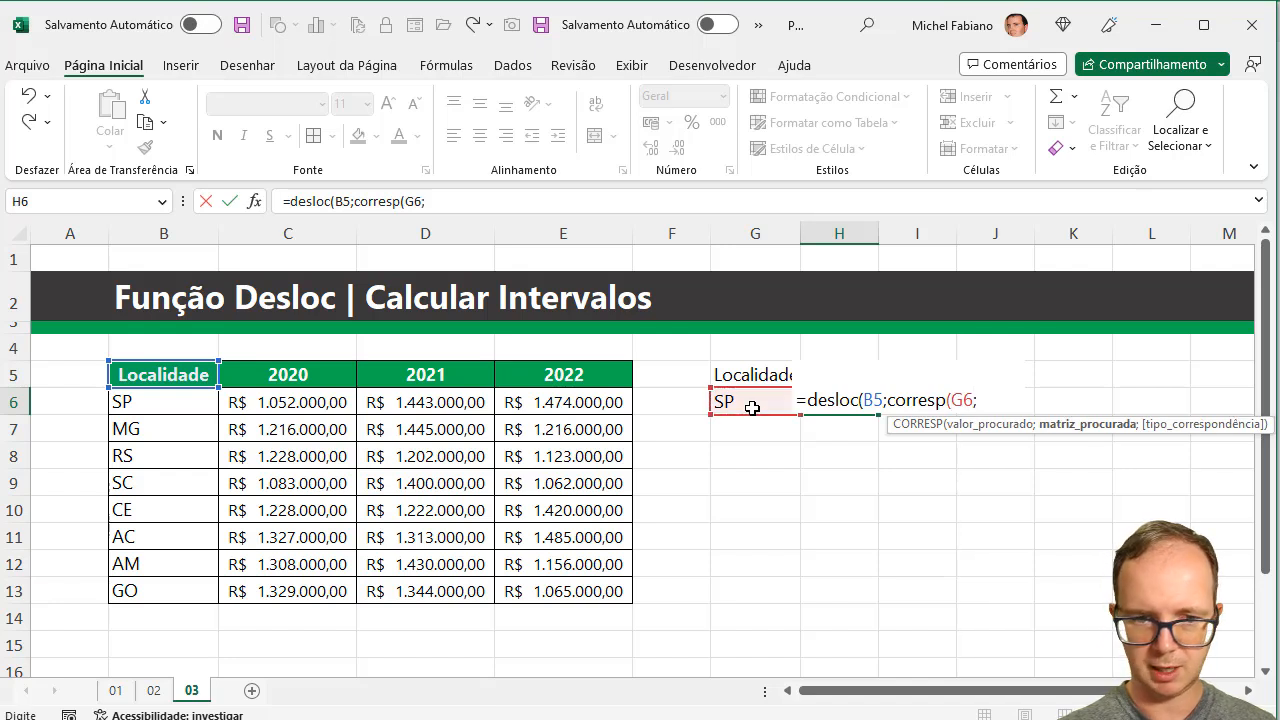
drag(163, 405, 165, 588)
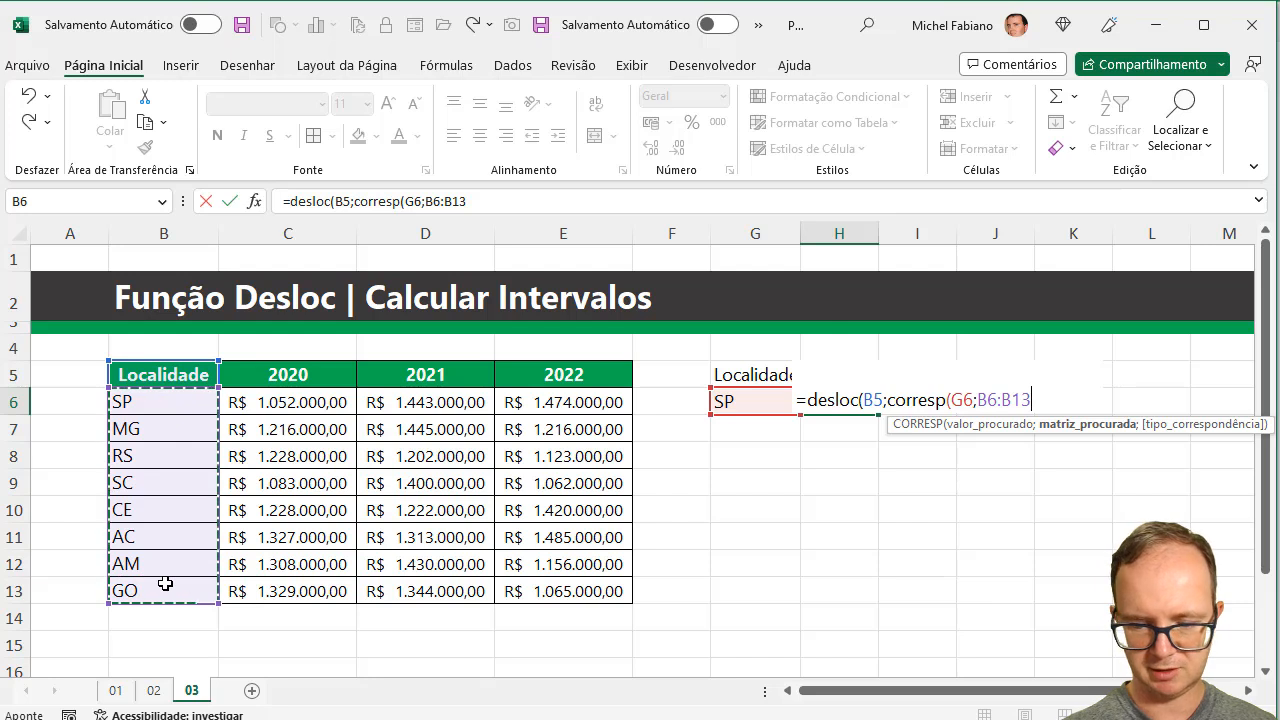
text(;0))
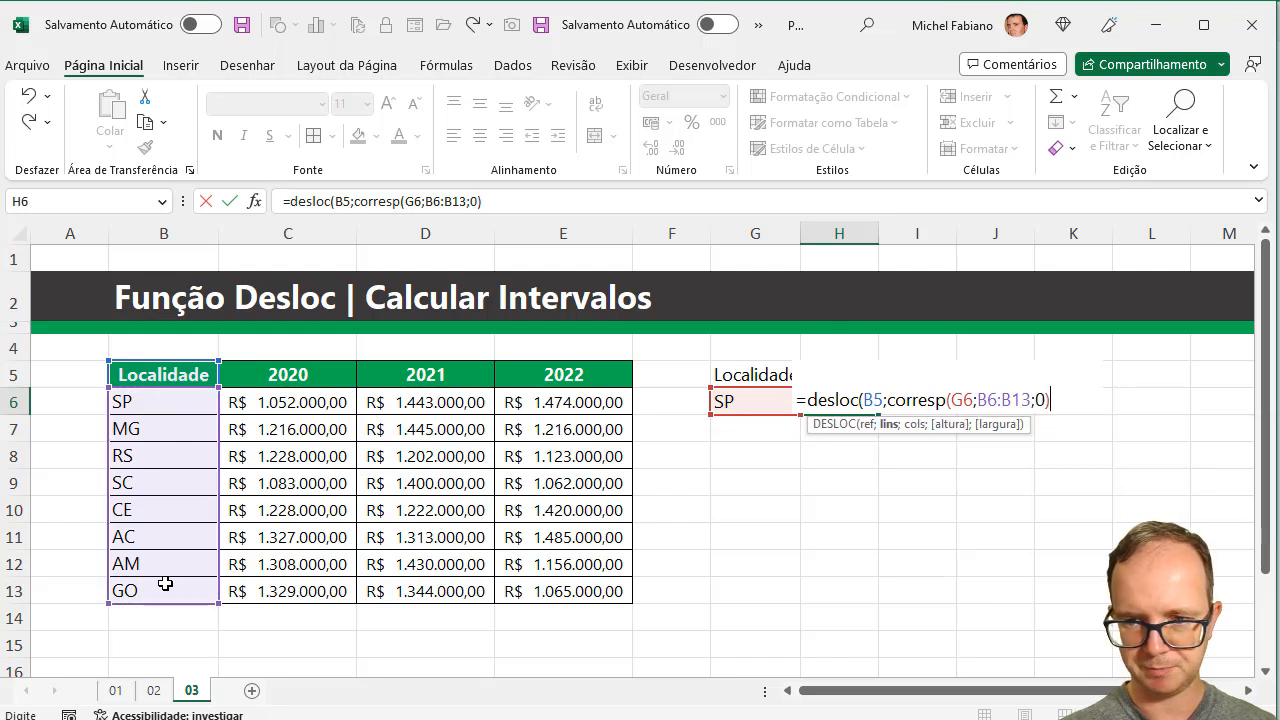
Step: Complete H6's DESLOC formula with column offset 1, an empty height and width 3
text(;)
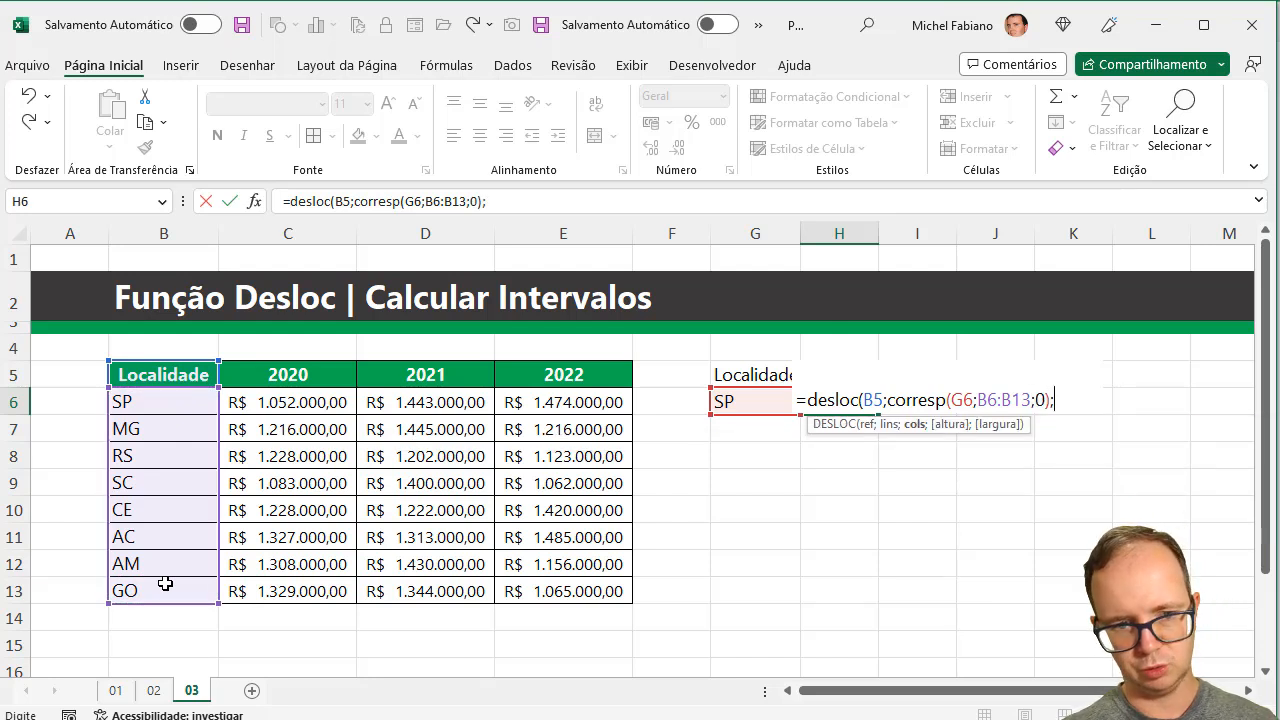
text(1)
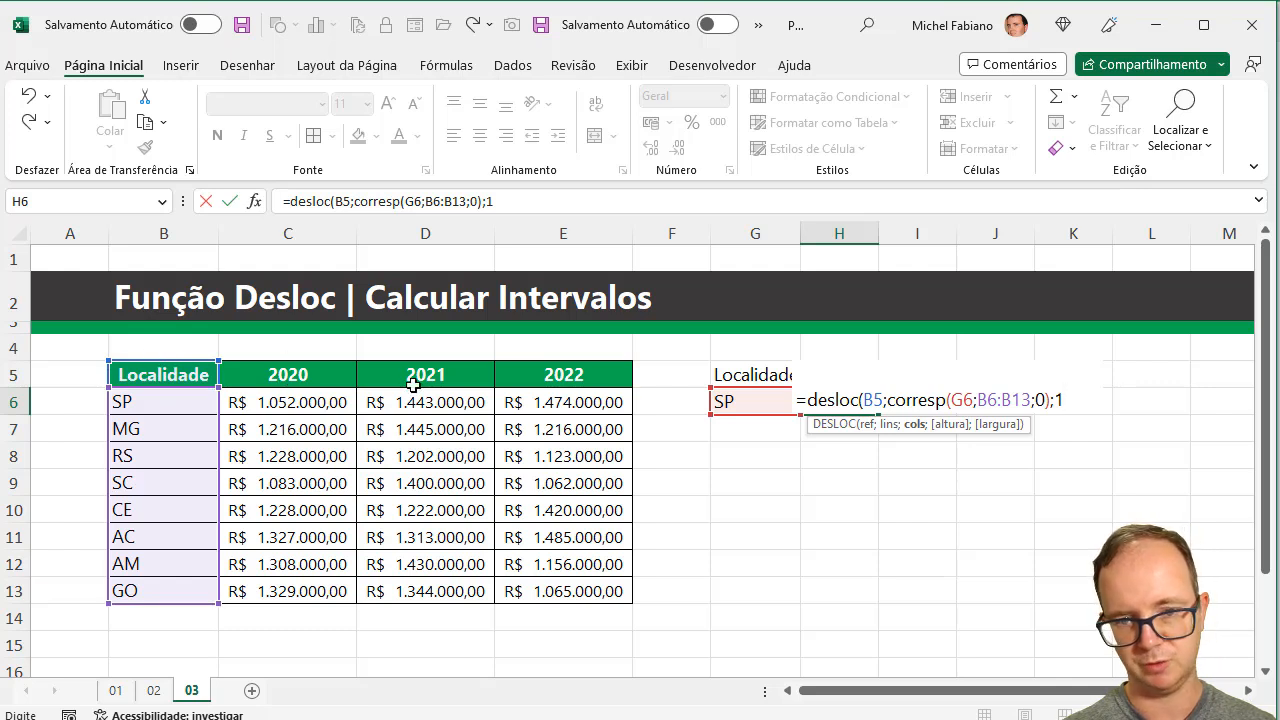
text(;)
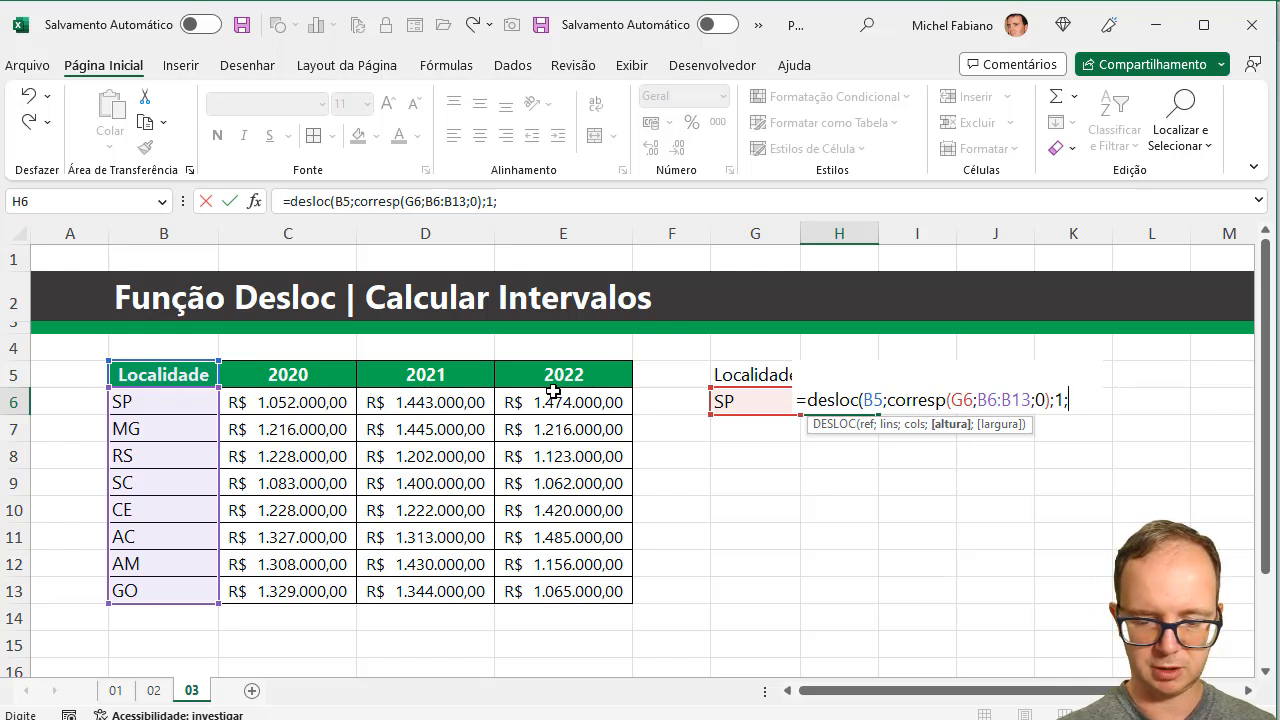
text(;)
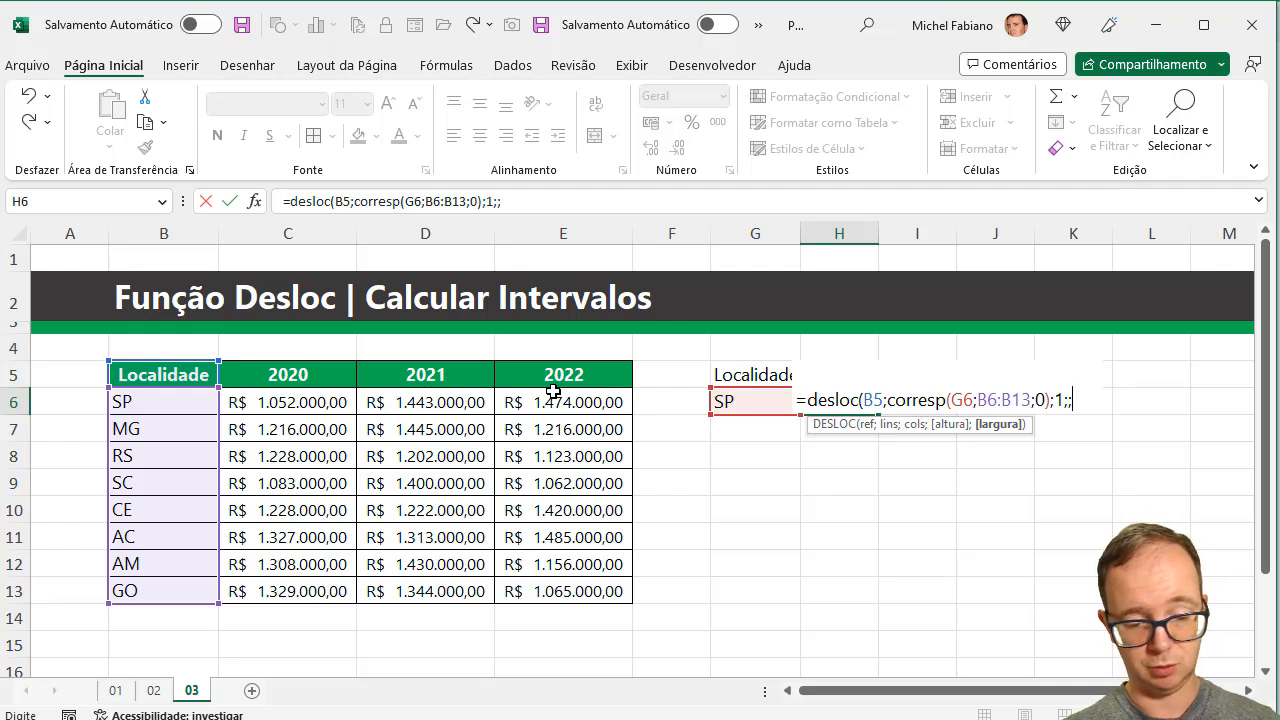
text(3))
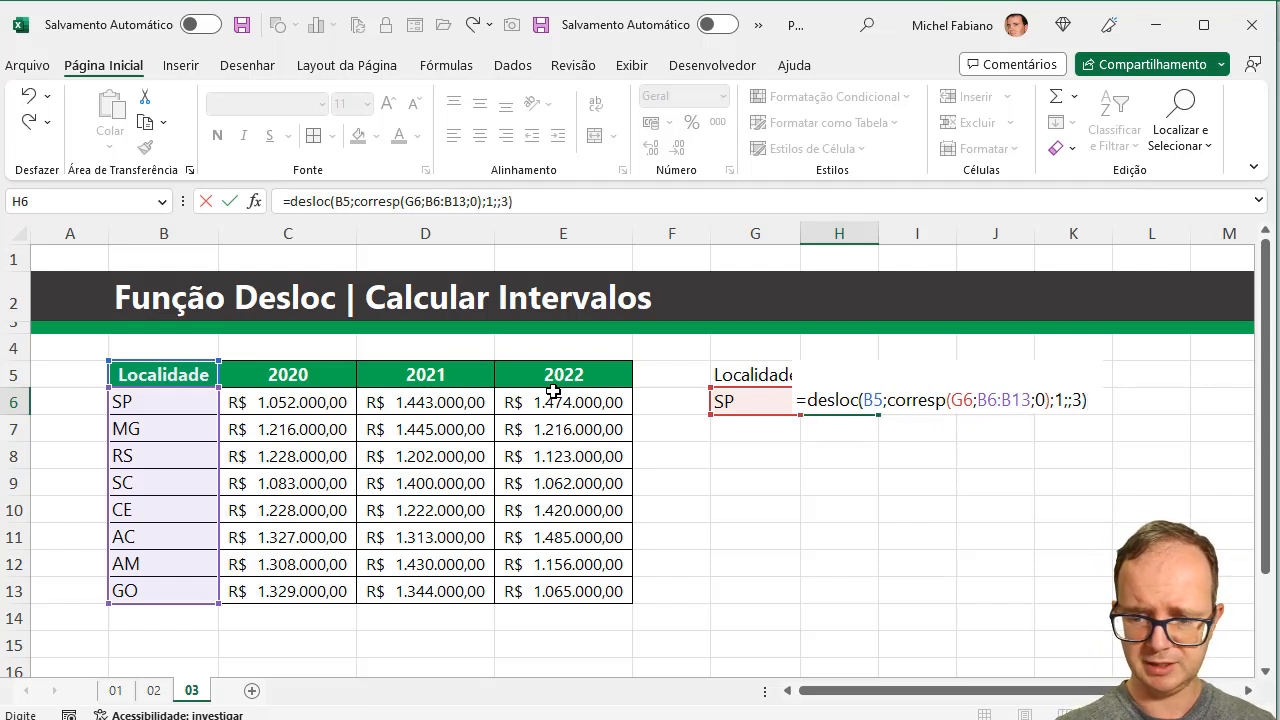
key(Return)
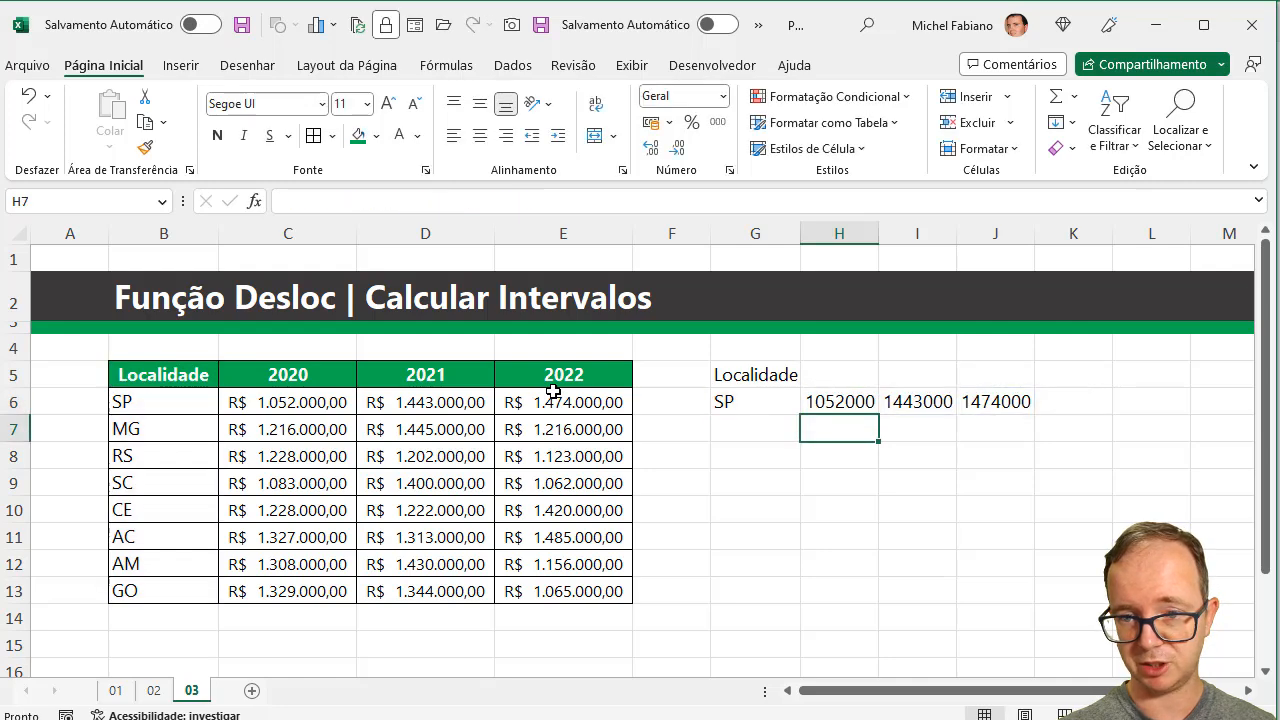
key(Up)
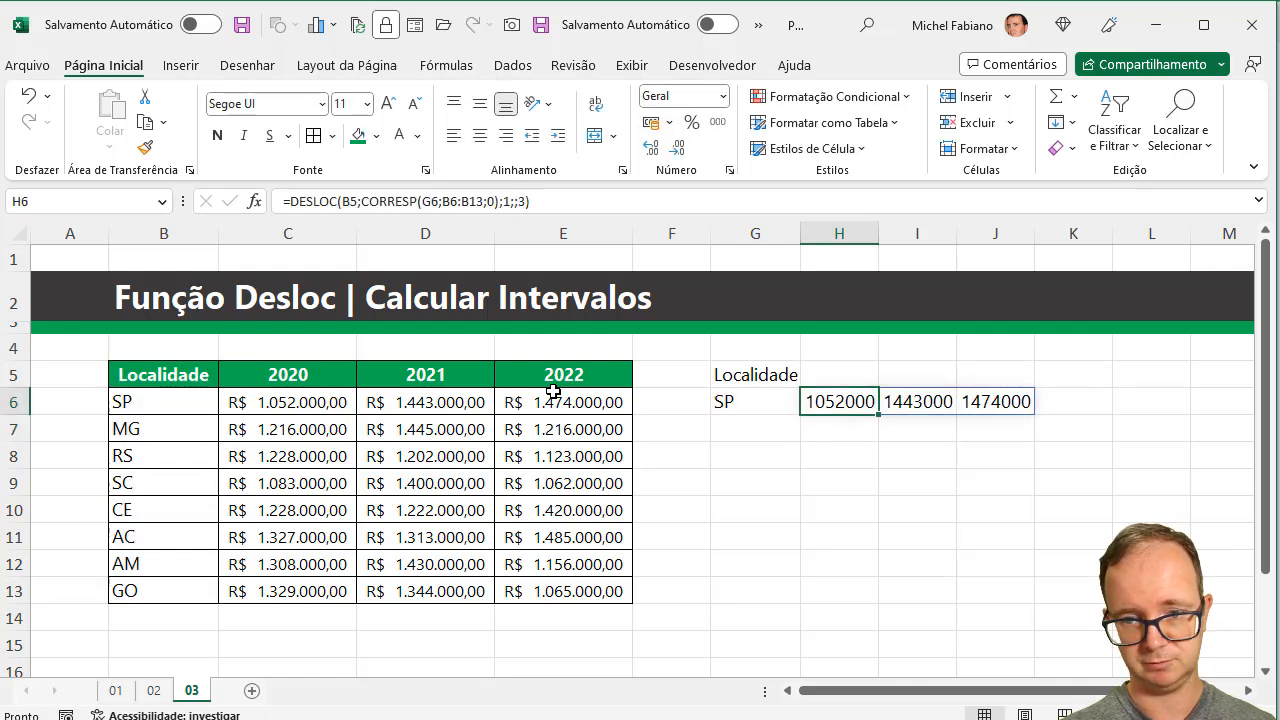
Step: Change the locality in G6 to MG
click(760, 395)
text(SP)
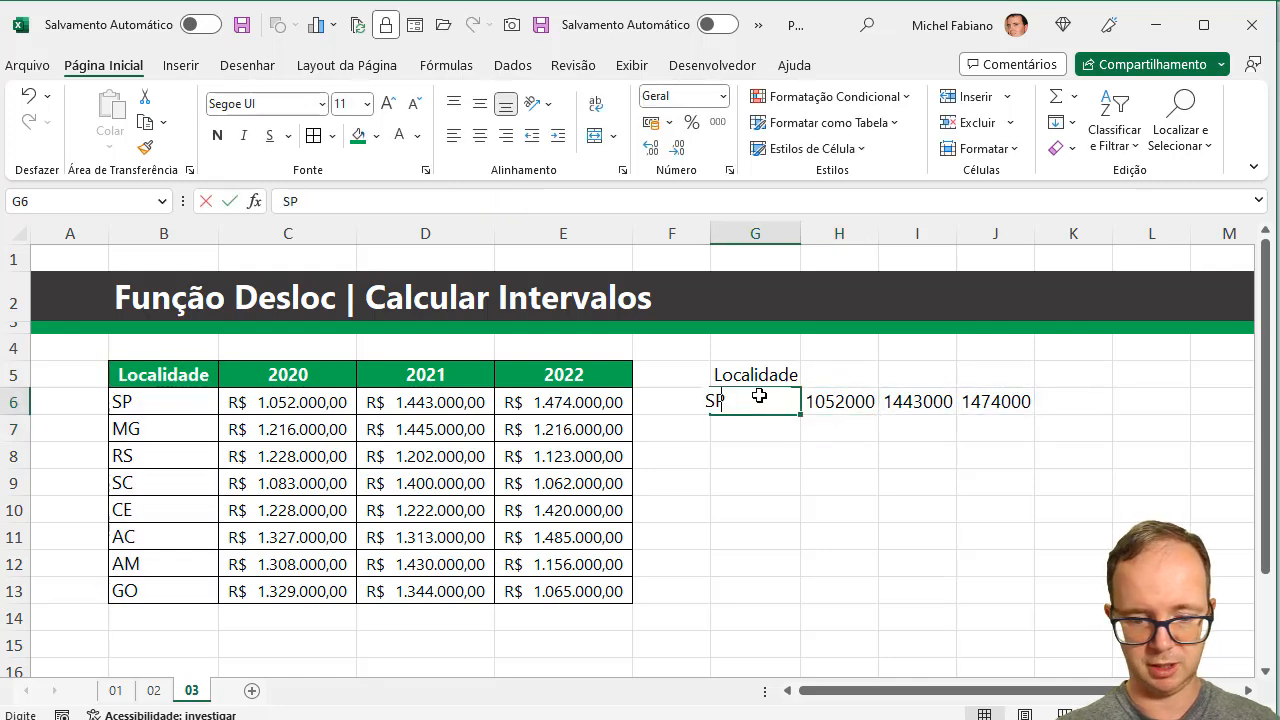
key(BackSpace)
key(BackSpace)
text(MG)
key(Return)
key(Up)
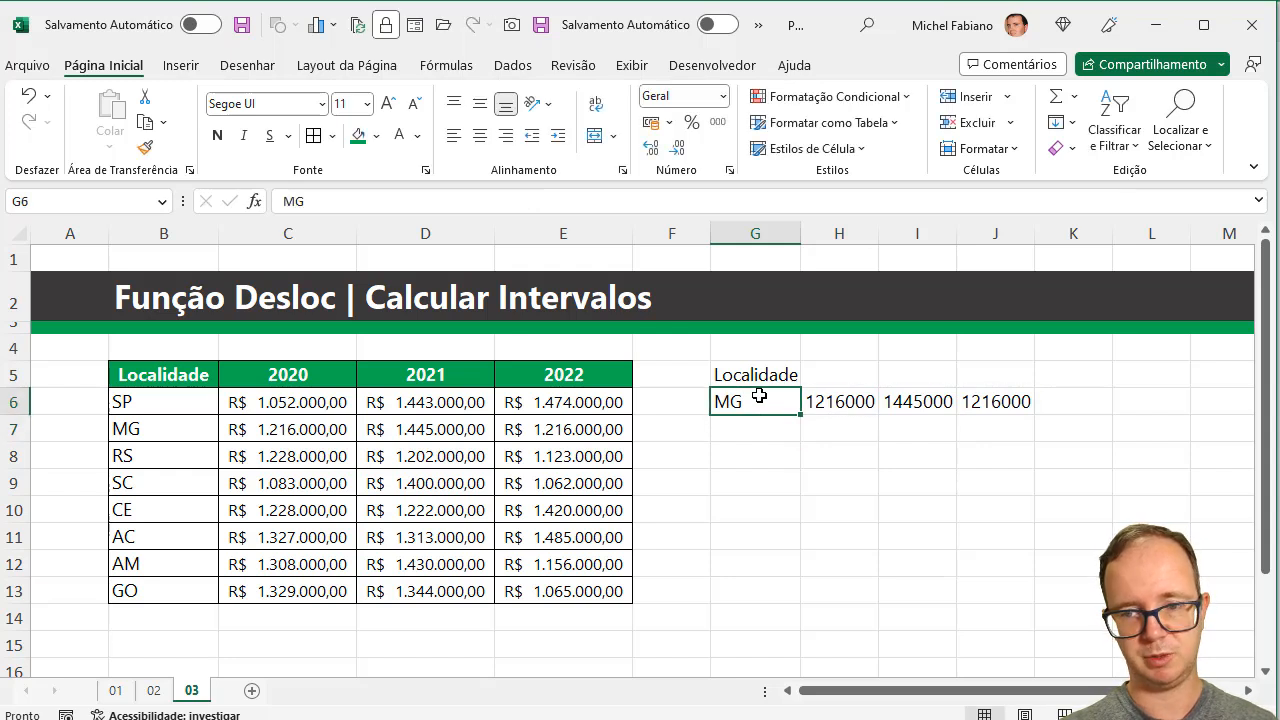
Step: Wrap H6's DESLOC formula in SOMA and check the total against the MG values in C7:E7
click(814, 404)
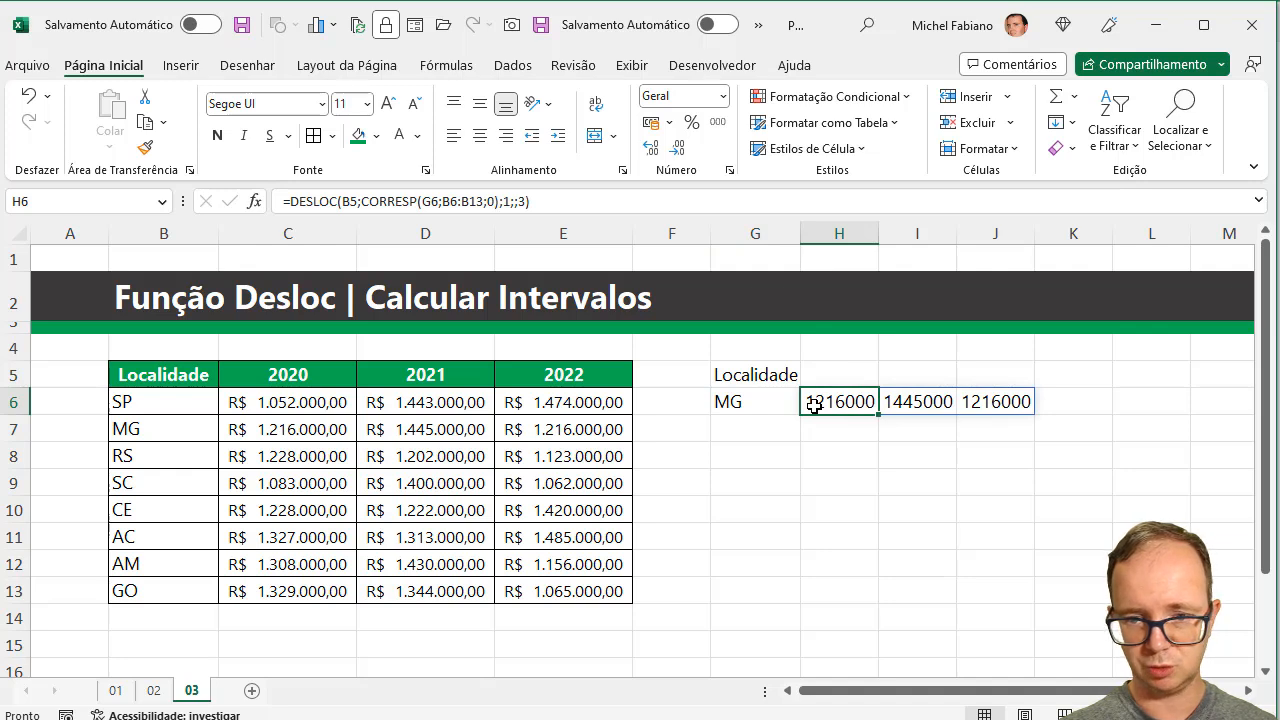
double_click(814, 404)
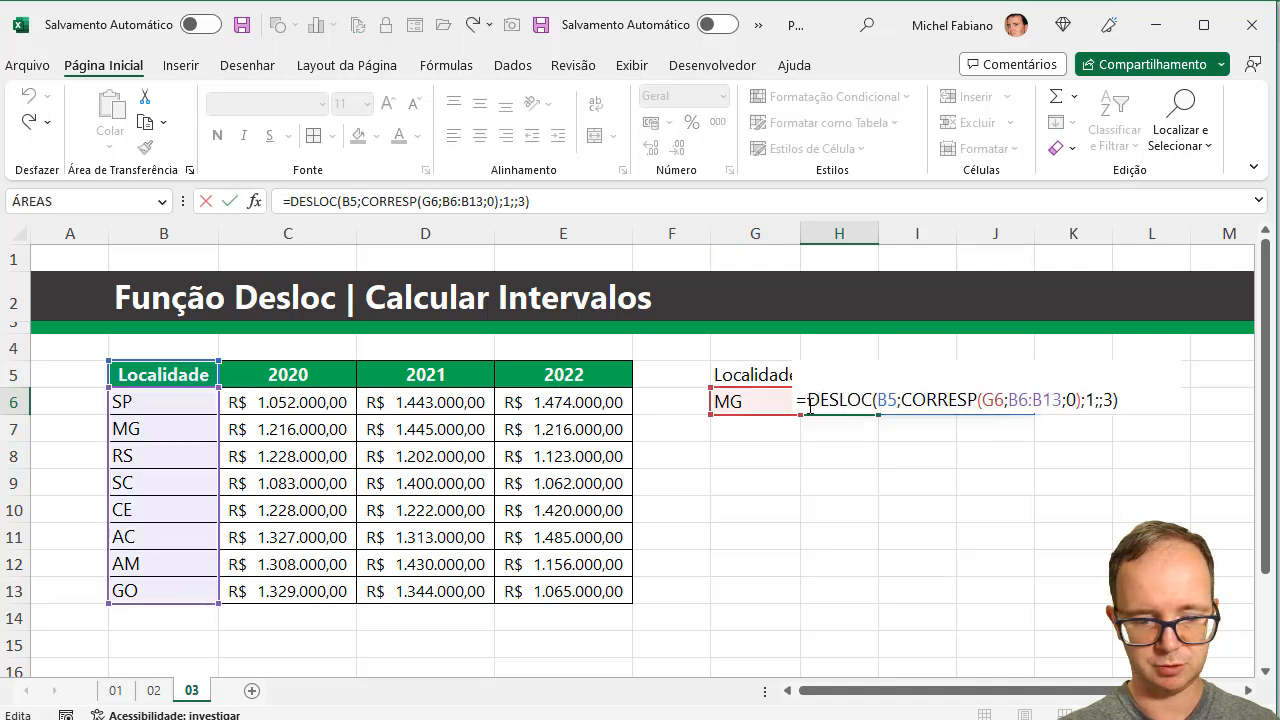
text(soma()
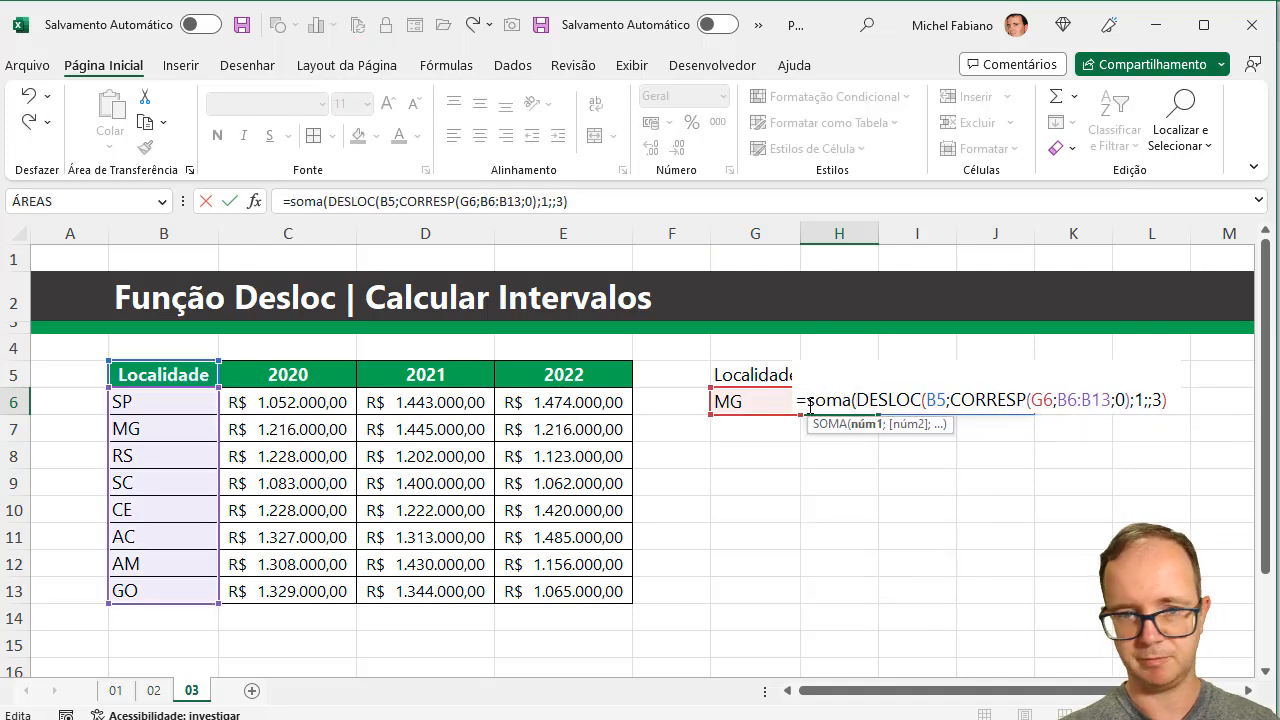
click(647, 198)
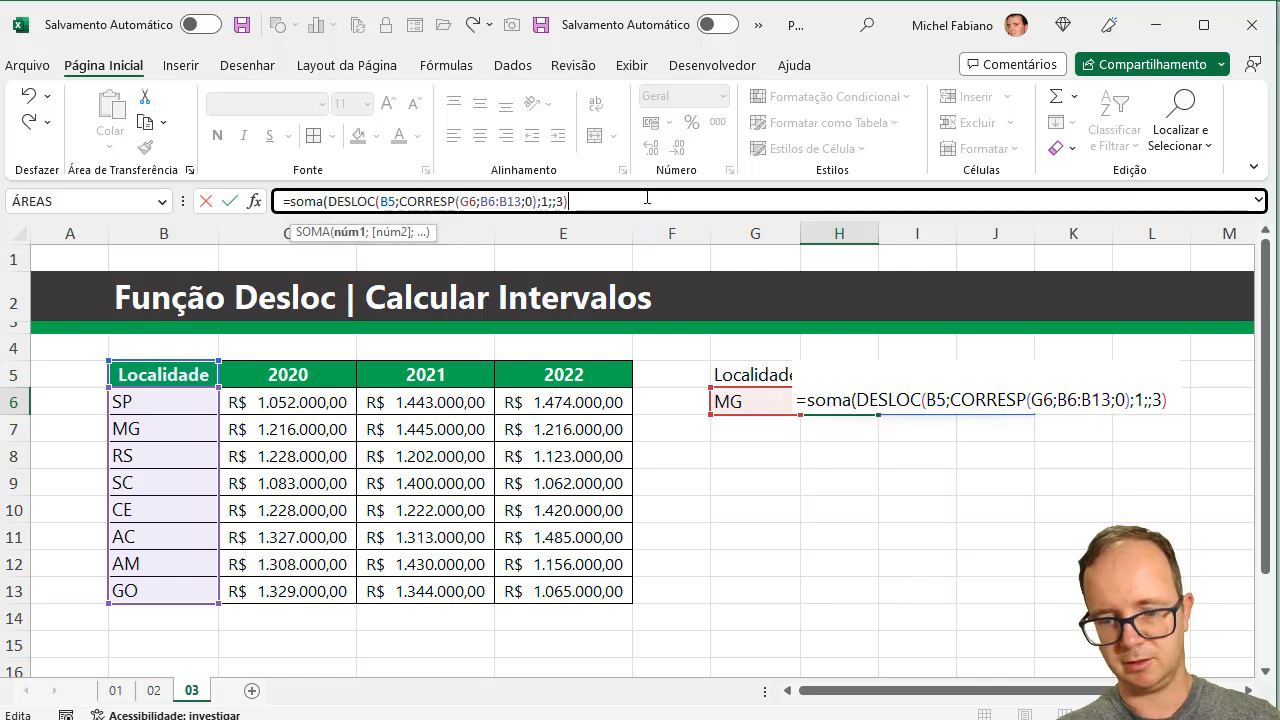
text())
key(Return)
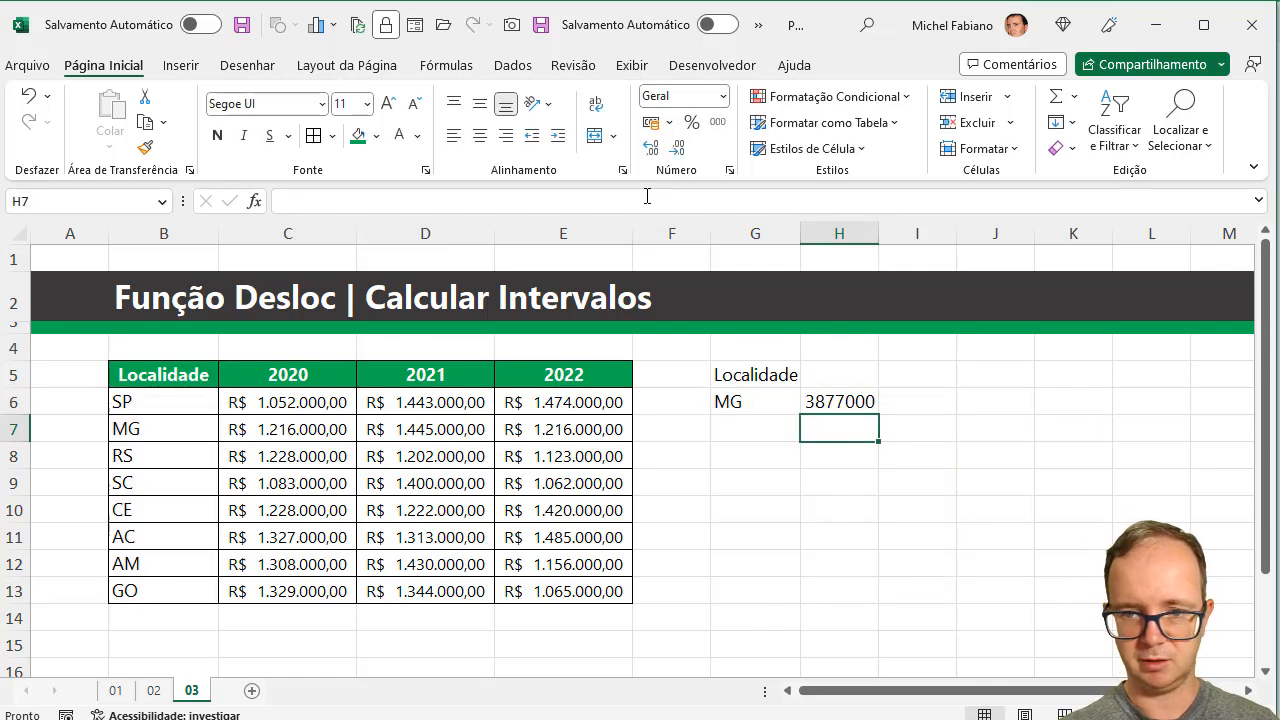
key(Up)
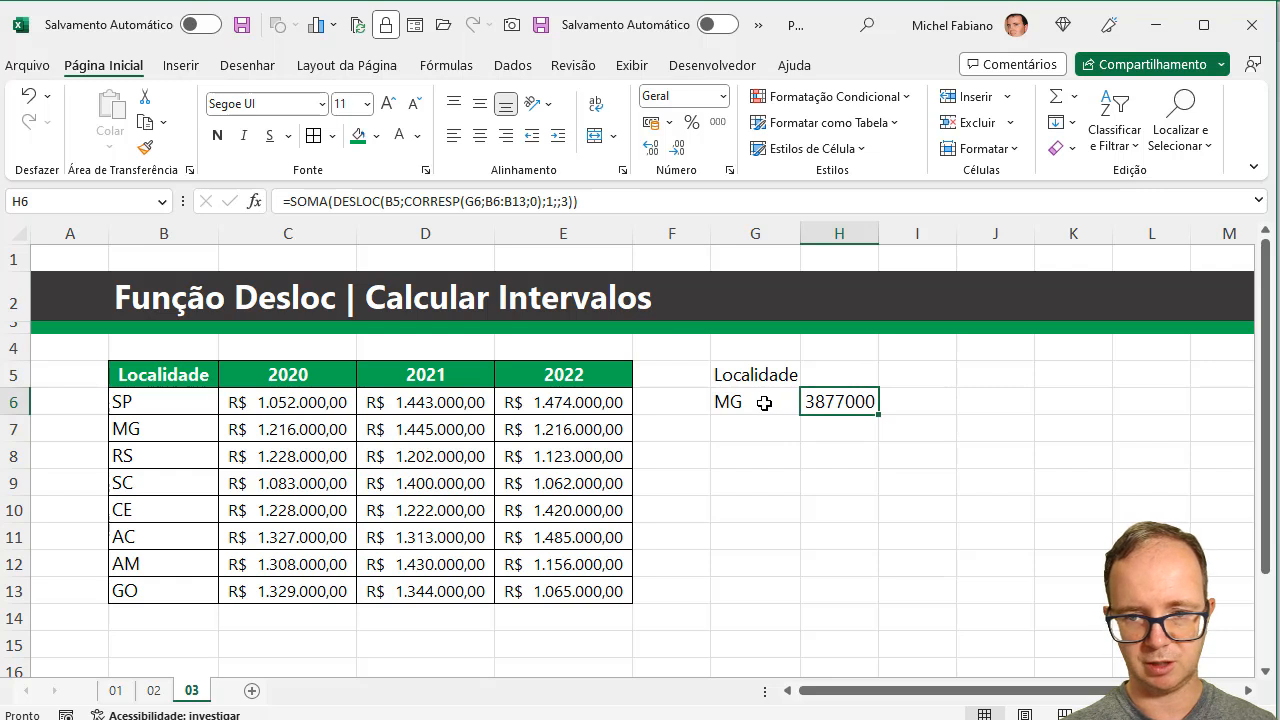
drag(330, 438, 566, 440)
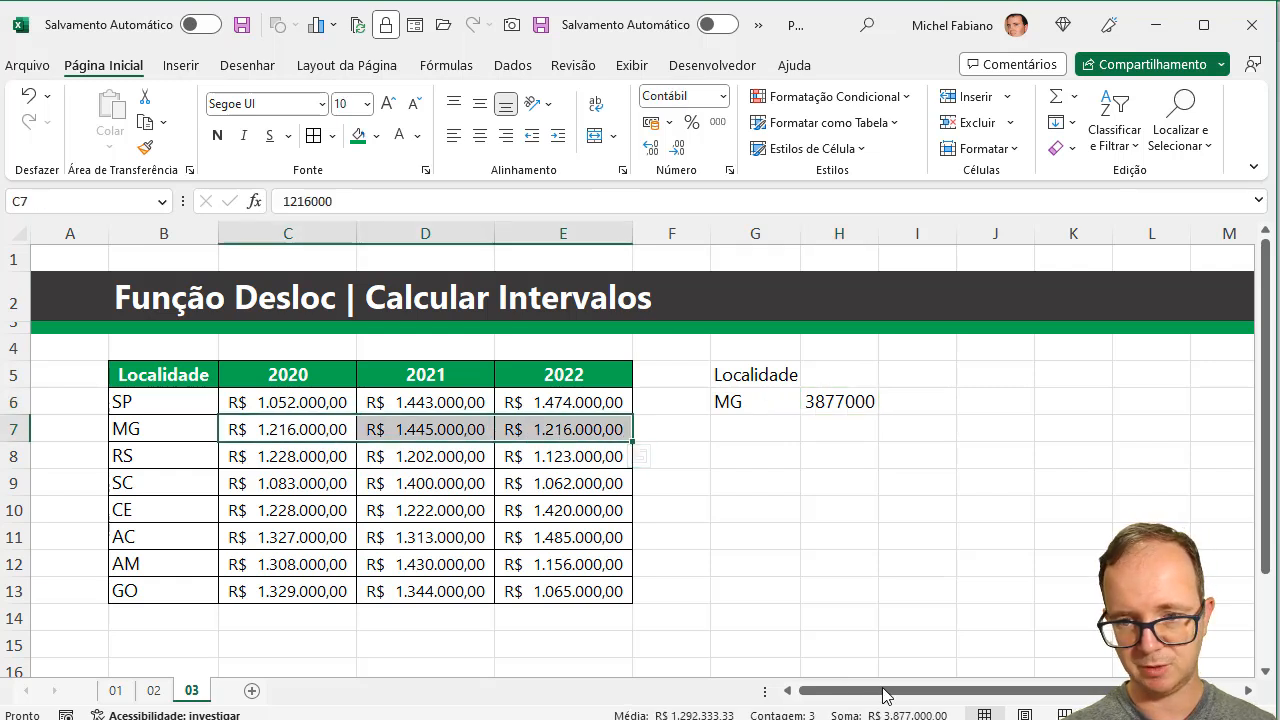
Step: Copy H6's complete SOMA formula text into I6 with its references unchanged
click(838, 402)
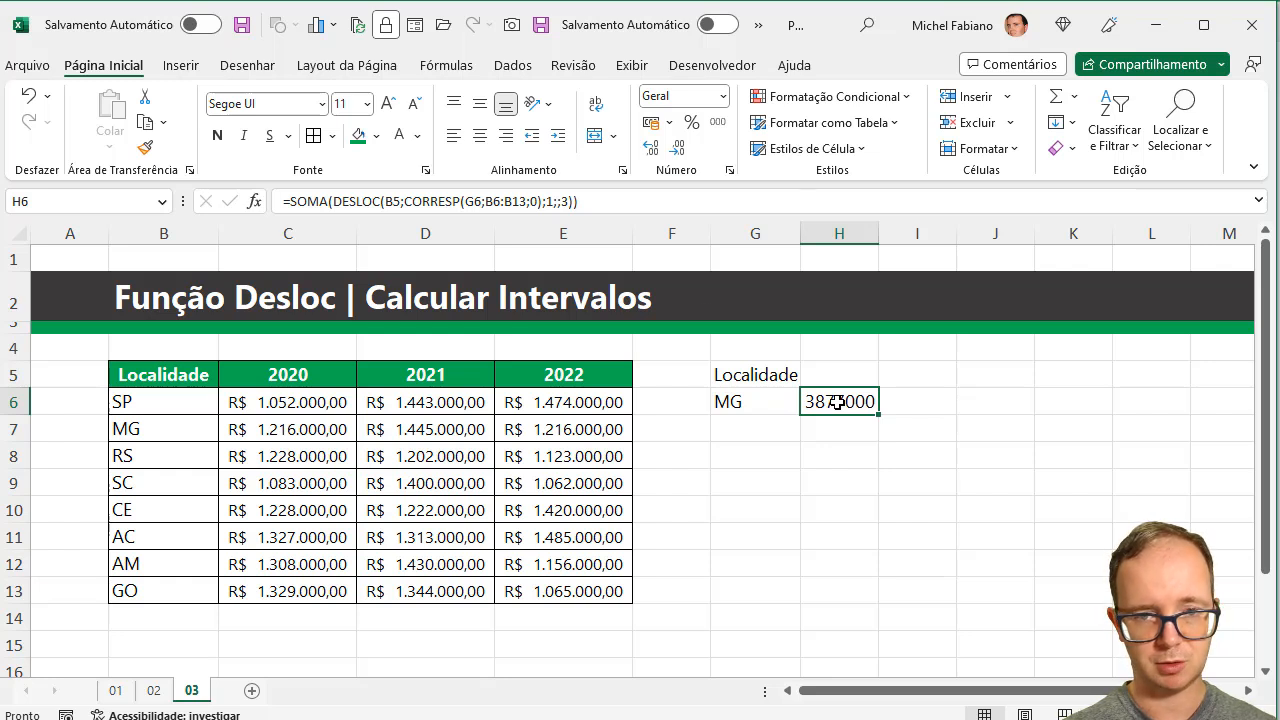
drag(600, 205, 206, 220)
key(ctrl+c)
key(Escape)
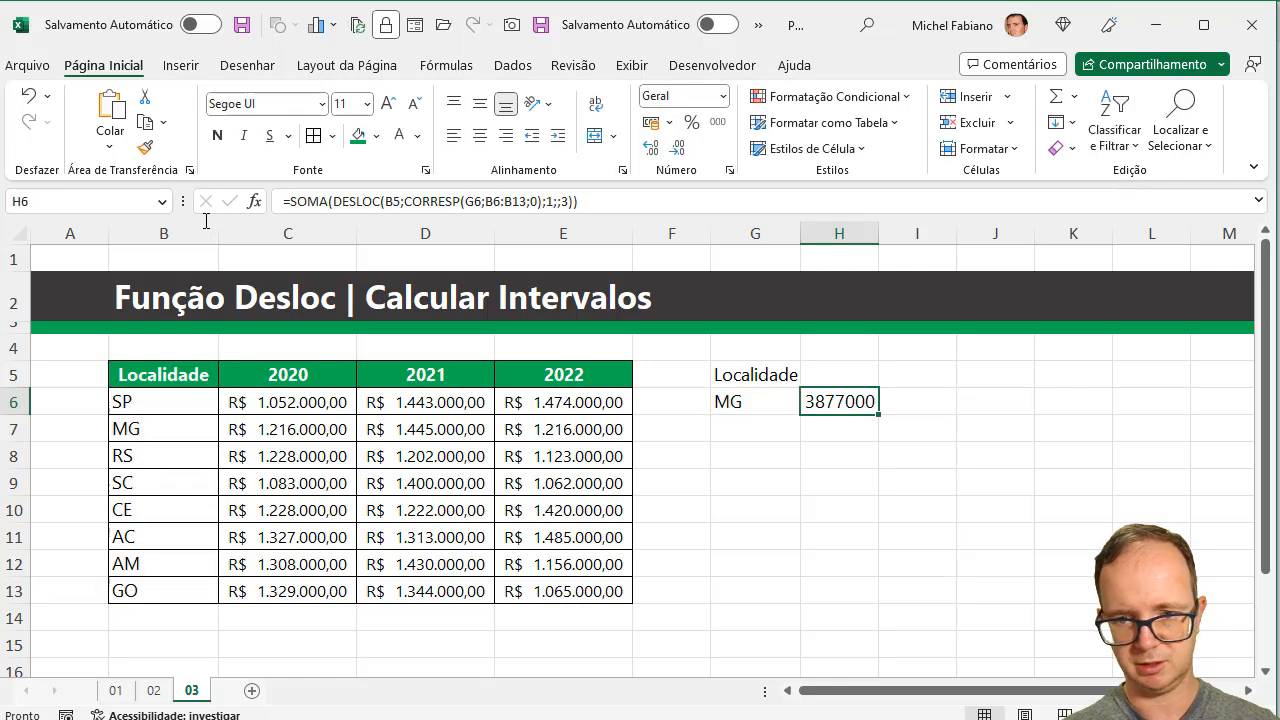
double_click(917, 398)
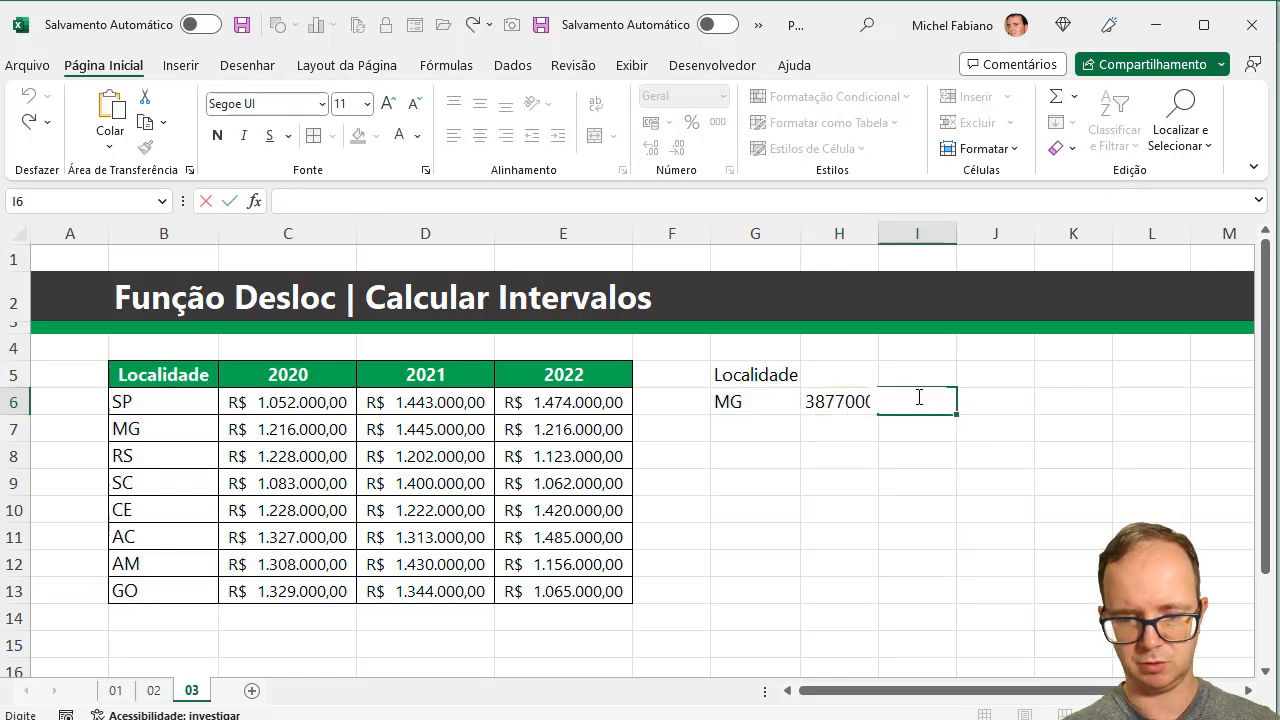
key(ctrl+v)
Step: Replace SOMA with MÉDIA in I6's formula to average the DESLOC range
drag(936, 400, 893, 401)
text(Média)
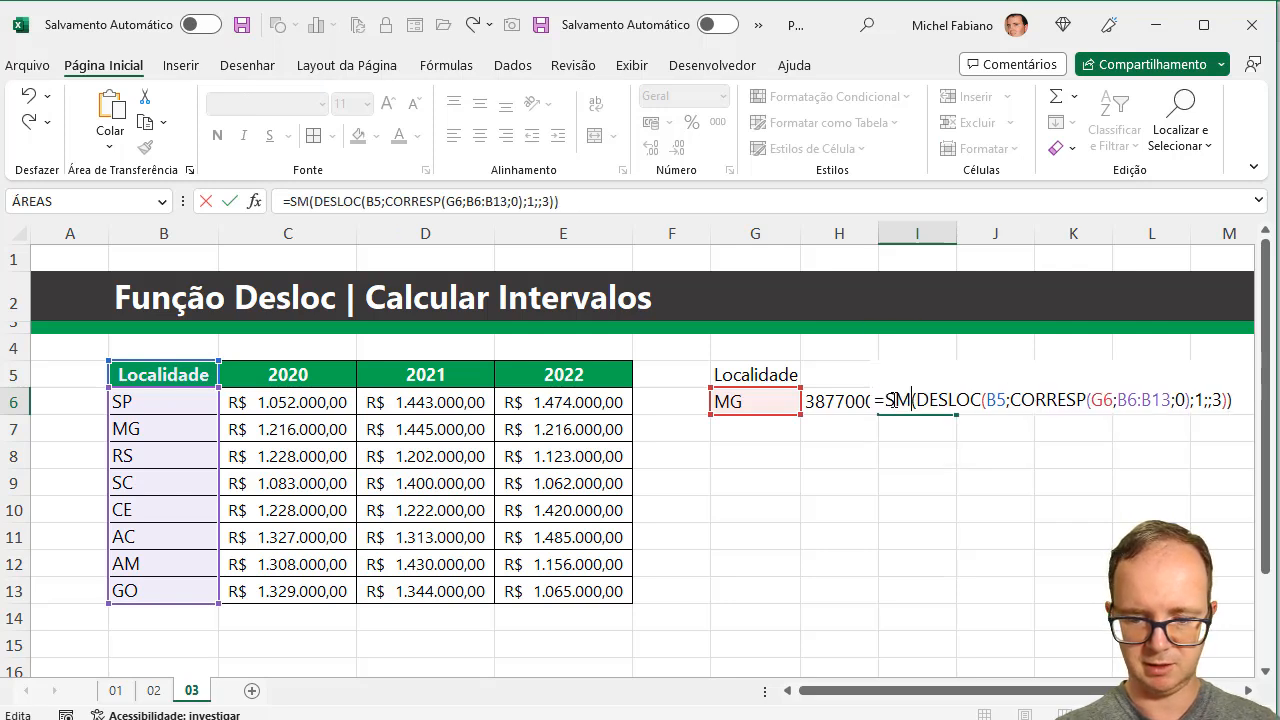
key(BackSpace)
key(BackSpace)
key(BackSpace)
key(BackSpace)
key(BackSpace)
key(BackSpace)
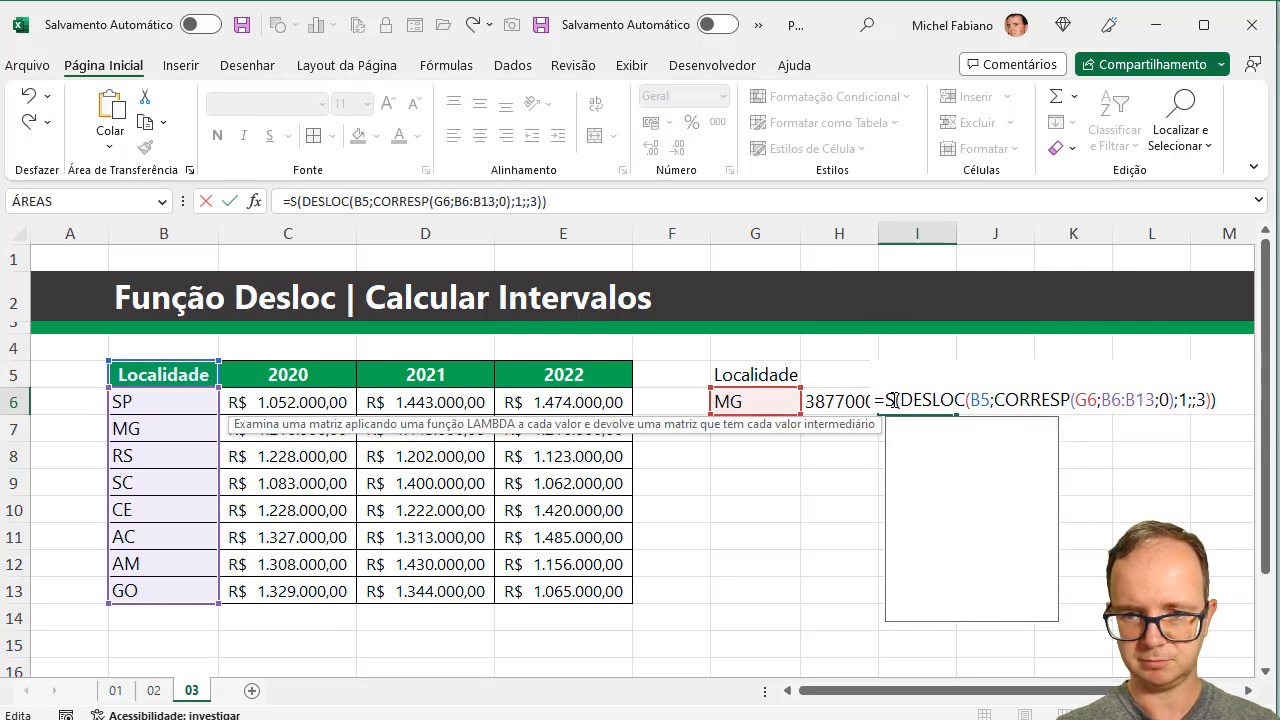
text(Média)
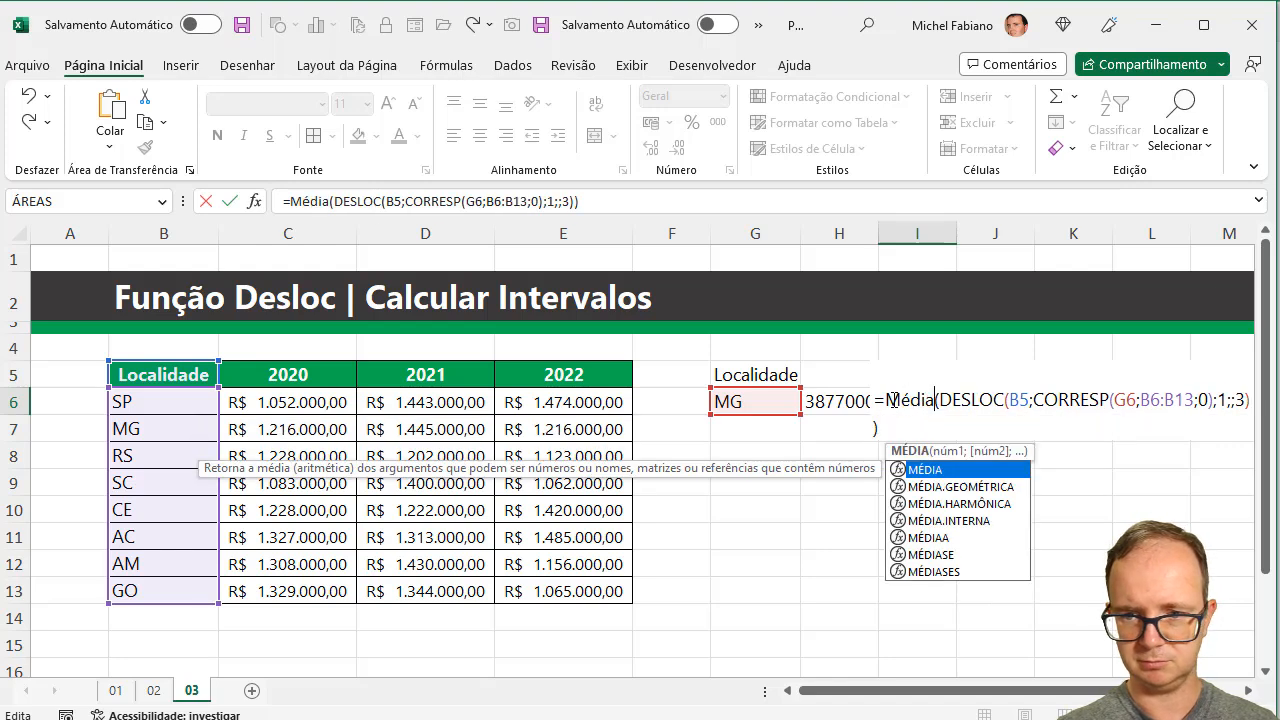
key(Return)
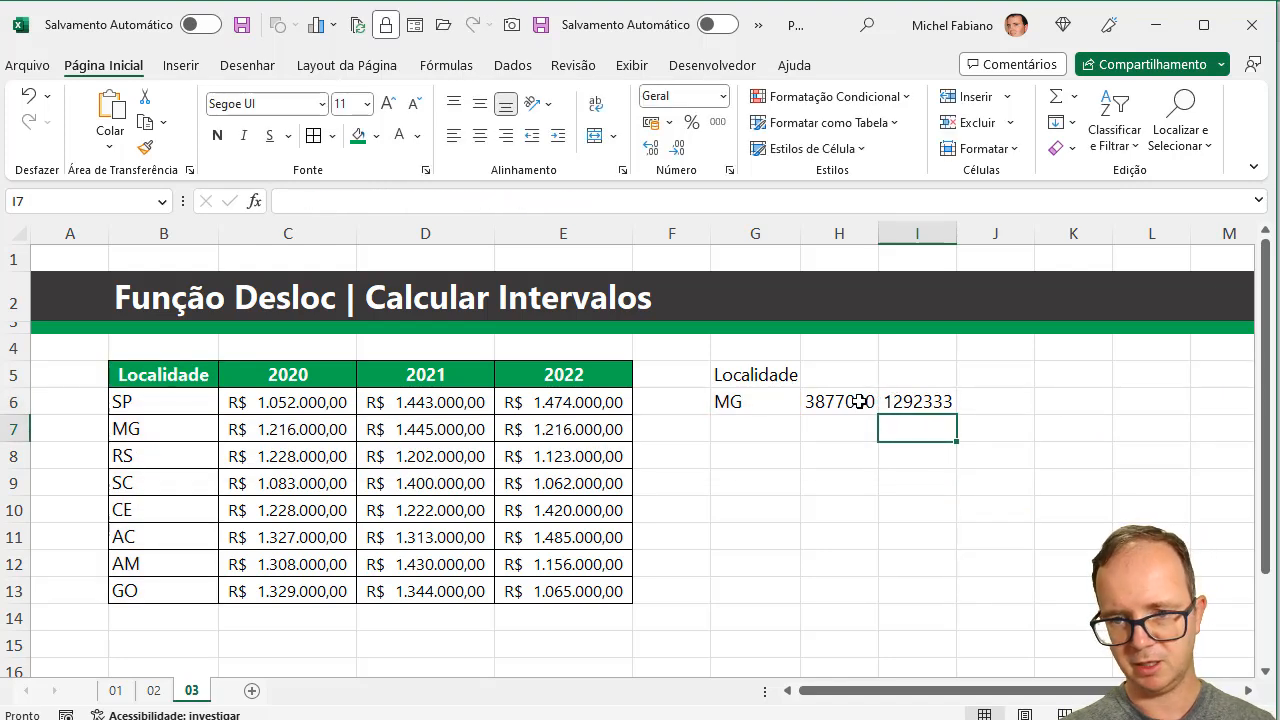
Step: Enter the headings Total in H5 and Médio in I5
click(856, 376)
text(Total)
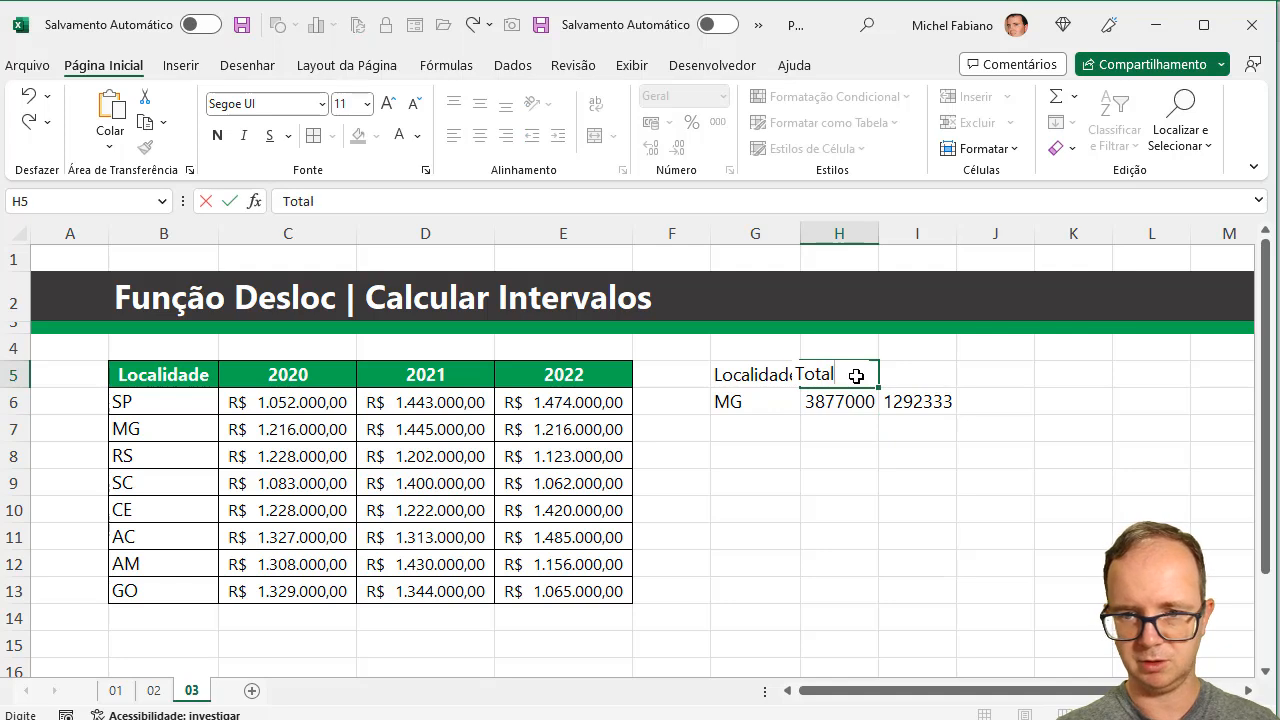
key(Tab)
text(M)
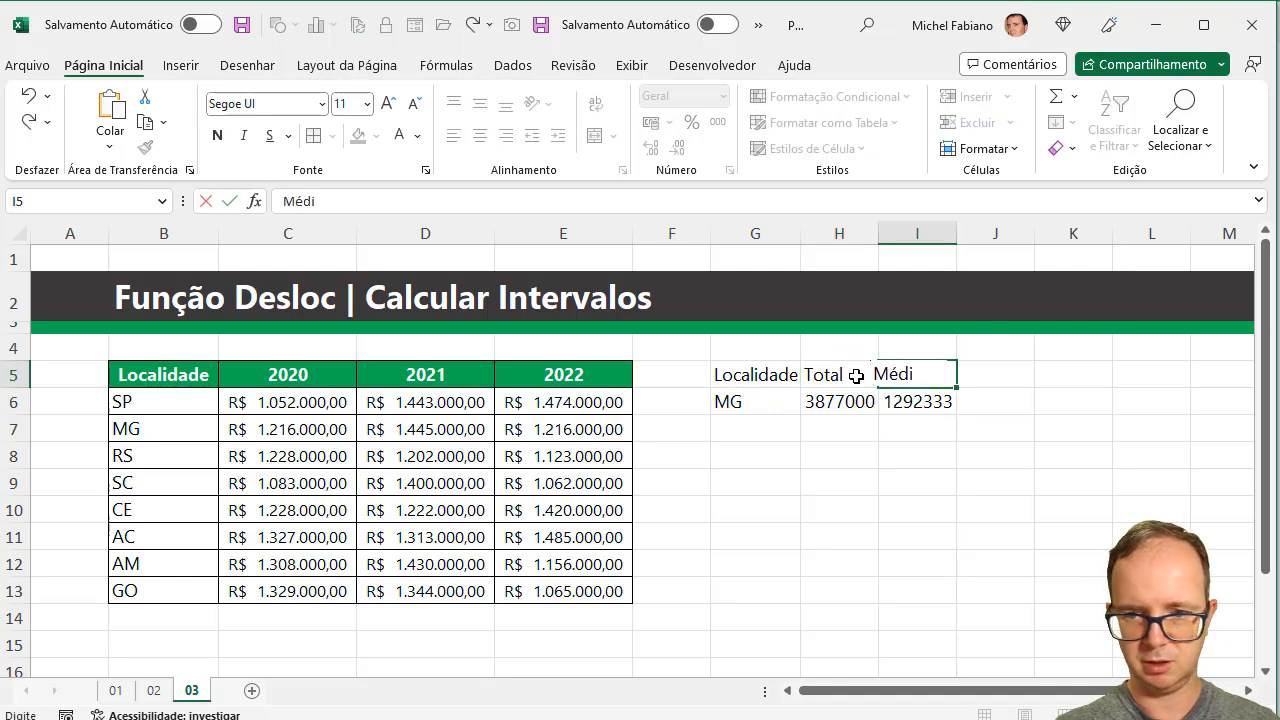
text(édio)
key(Return)
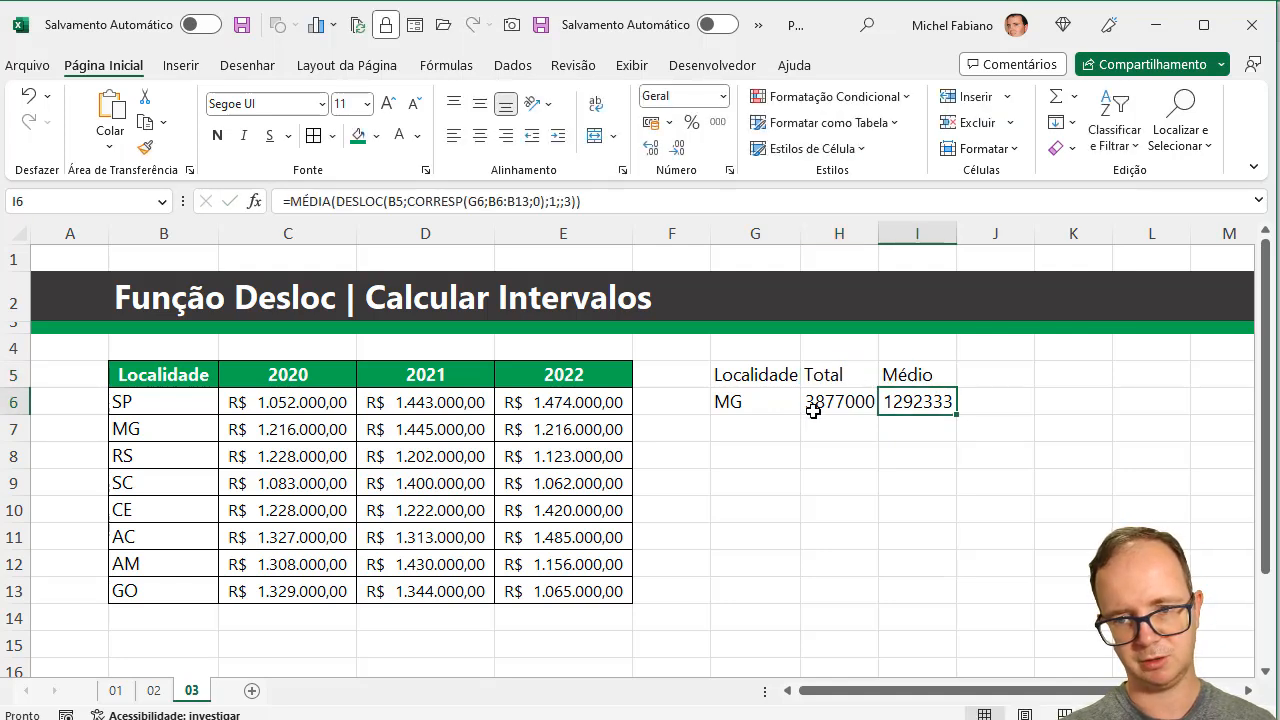
Step: Apply the R$ accounting number format to the total and average in H6:I6
click(820, 403)
drag(820, 403, 900, 401)
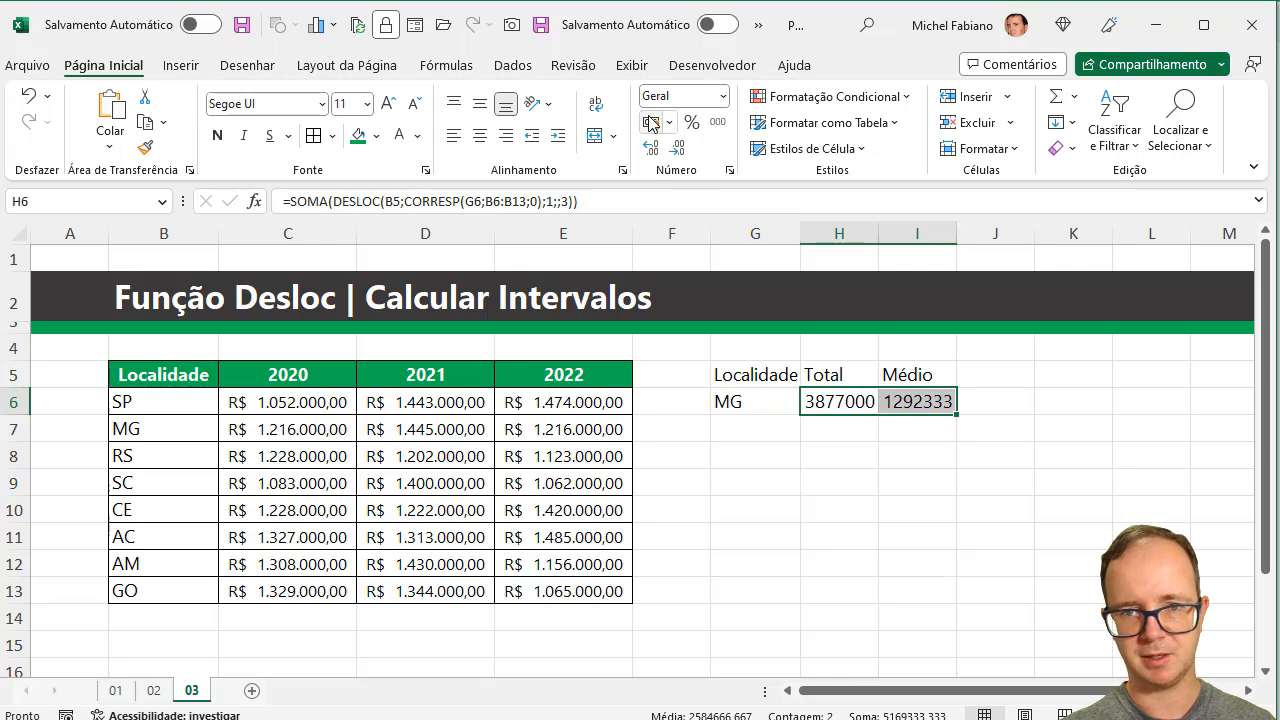
click(651, 123)
Step: Change the locality in G6 to RS and review the references in H6's SOMA formula
click(743, 404)
text(RS)
key(Return)
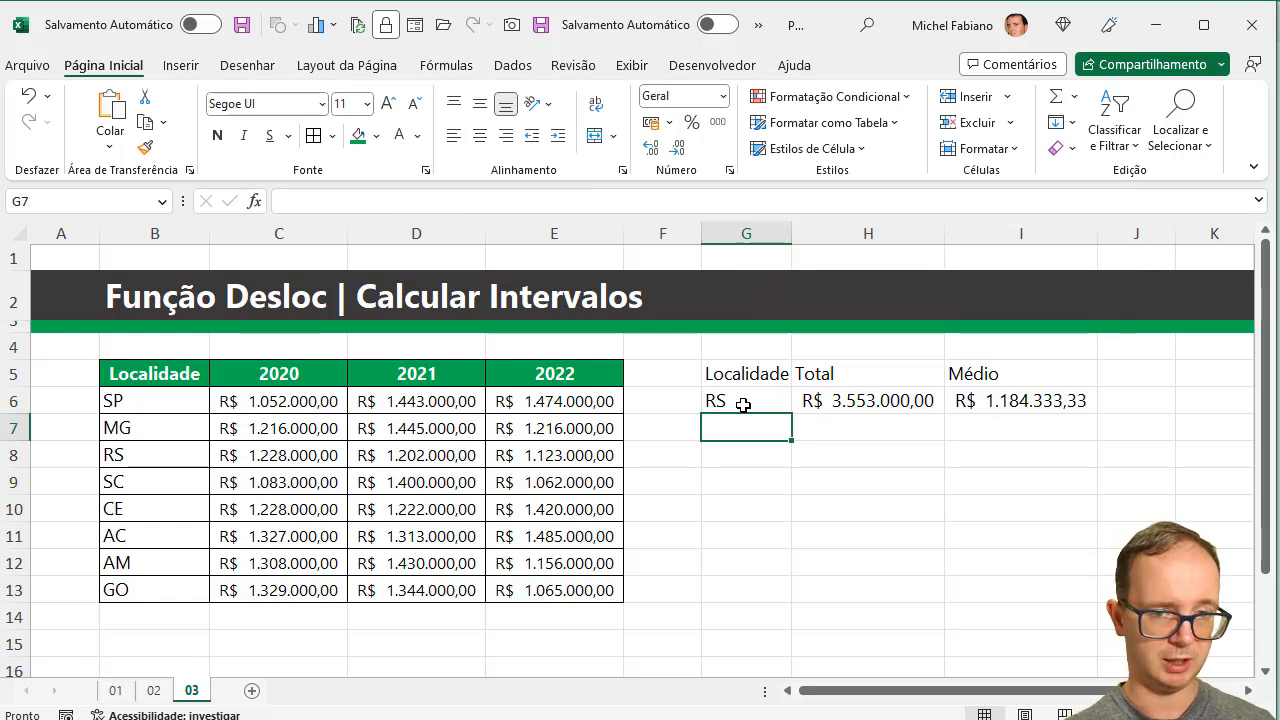
click(849, 403)
double_click(849, 403)
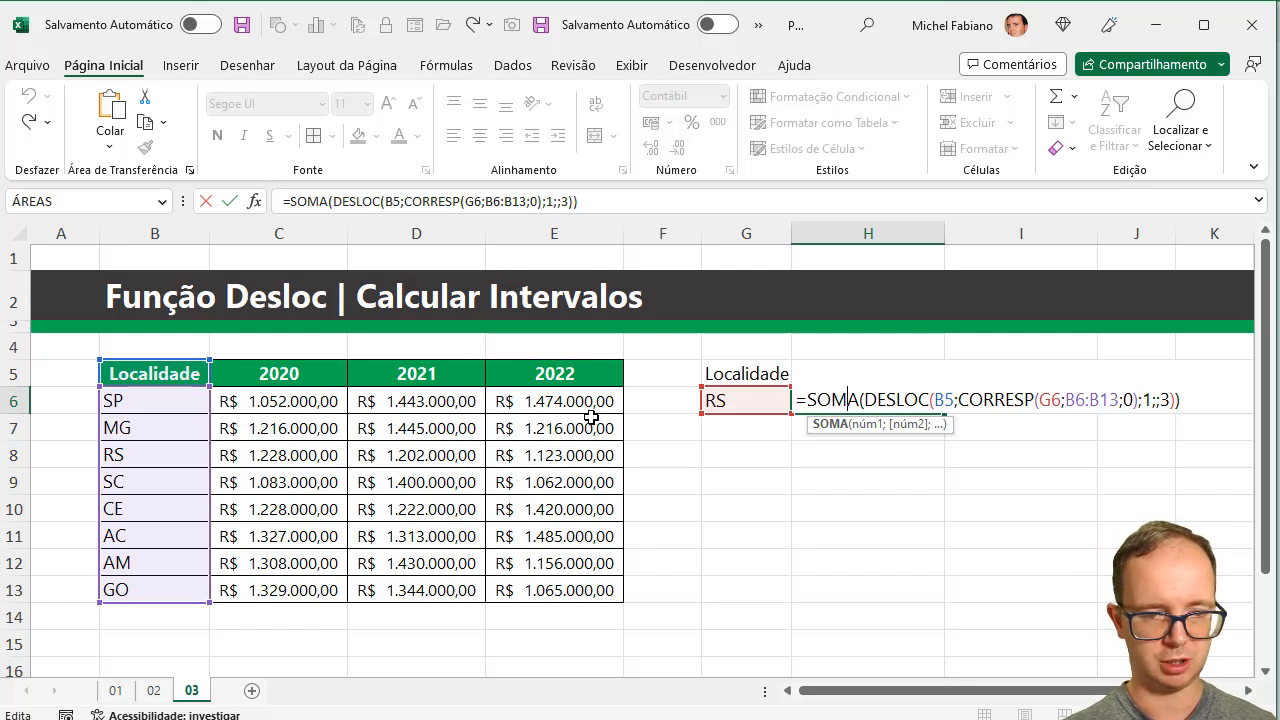
key(Escape)
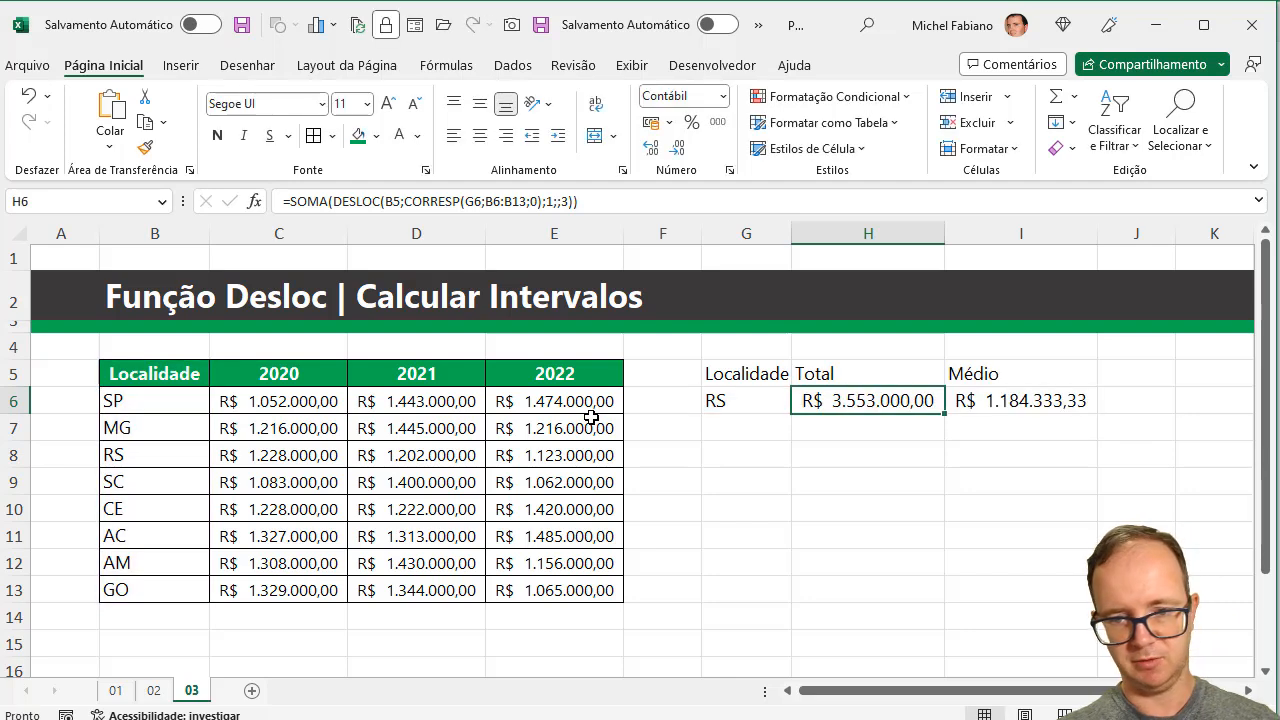
Step: Enter the heading Ano in G8 and the year 2020 in G9
click(756, 455)
text(Ano)
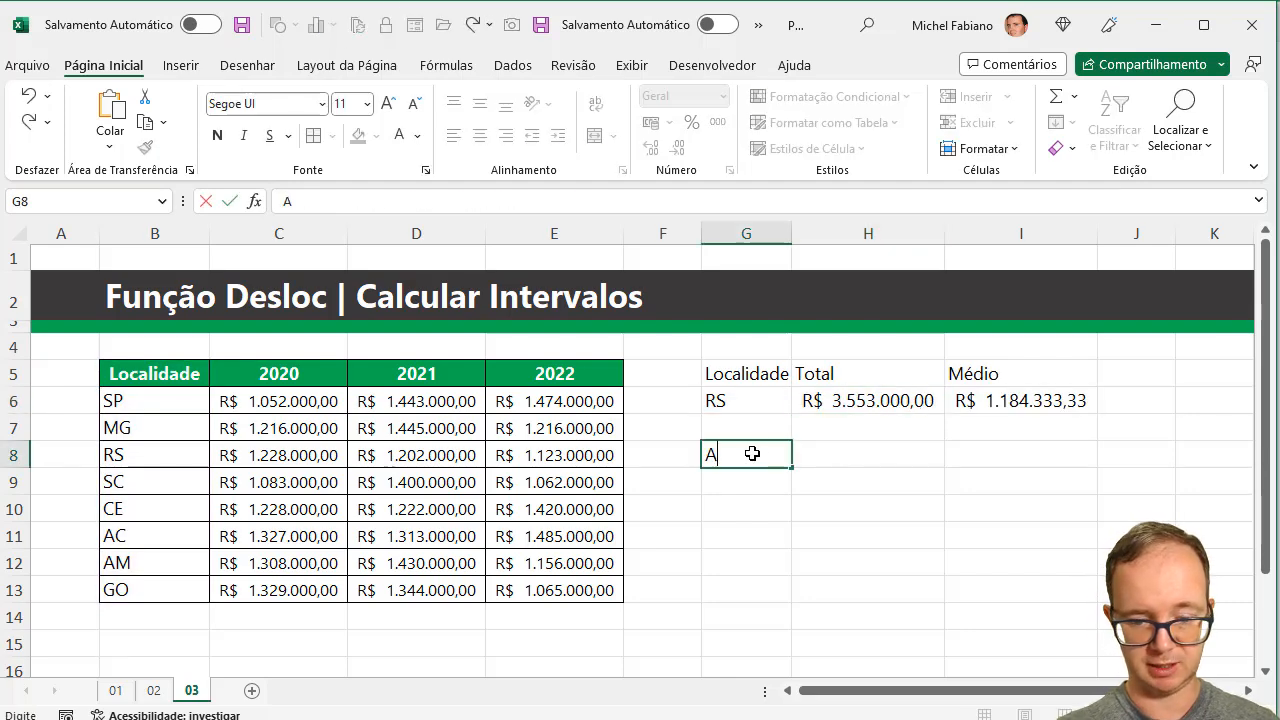
key(Return)
text(2020)
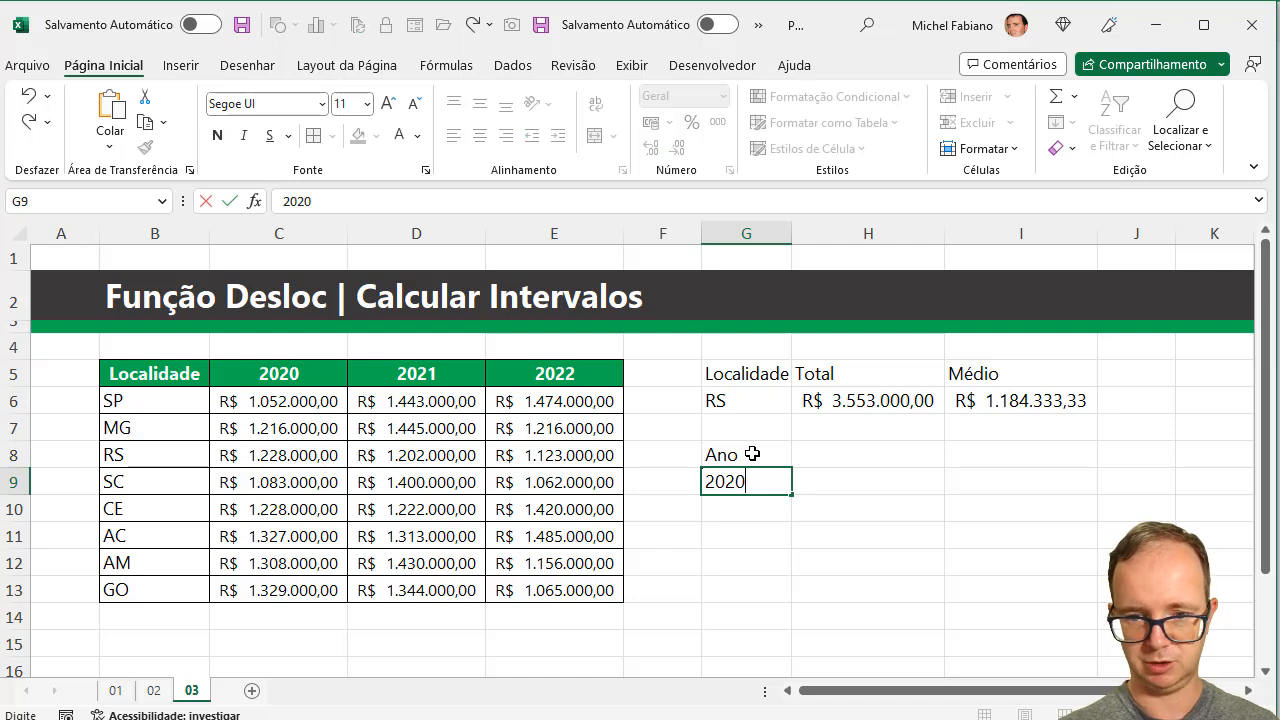
key(Tab)
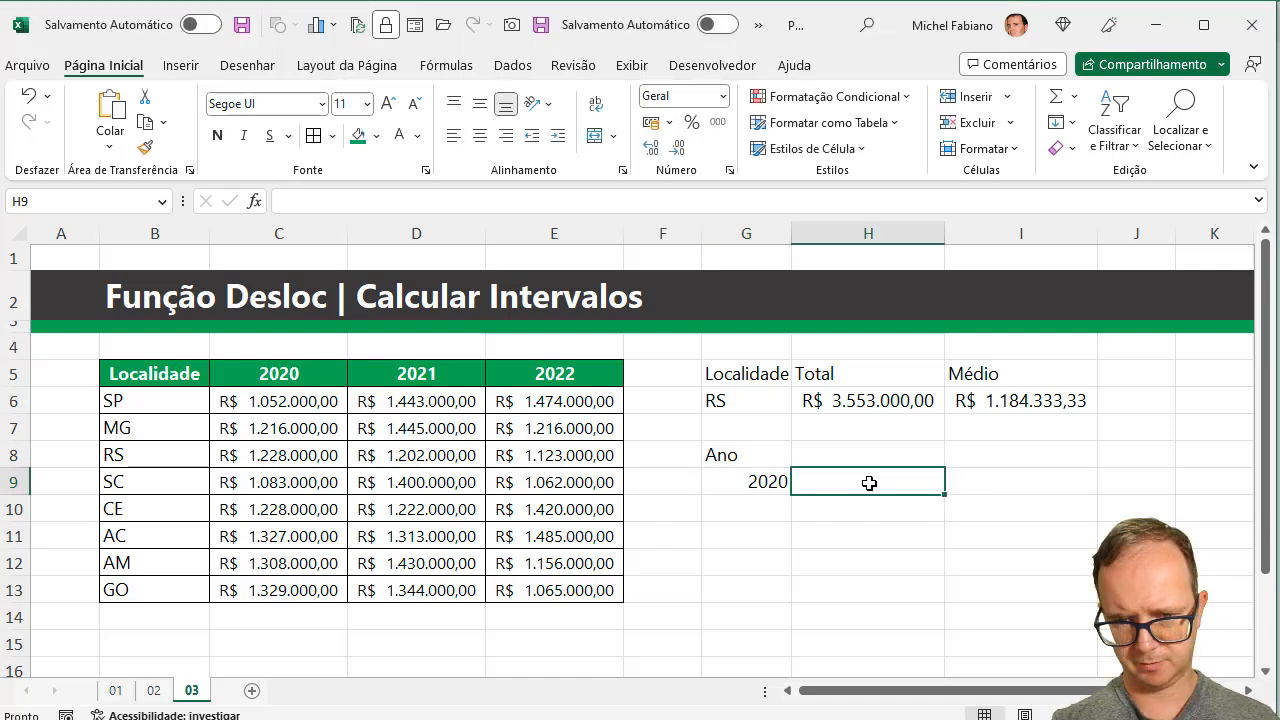
Step: Start a DESLOC formula in H9 with B5 as the reference
text(=de)
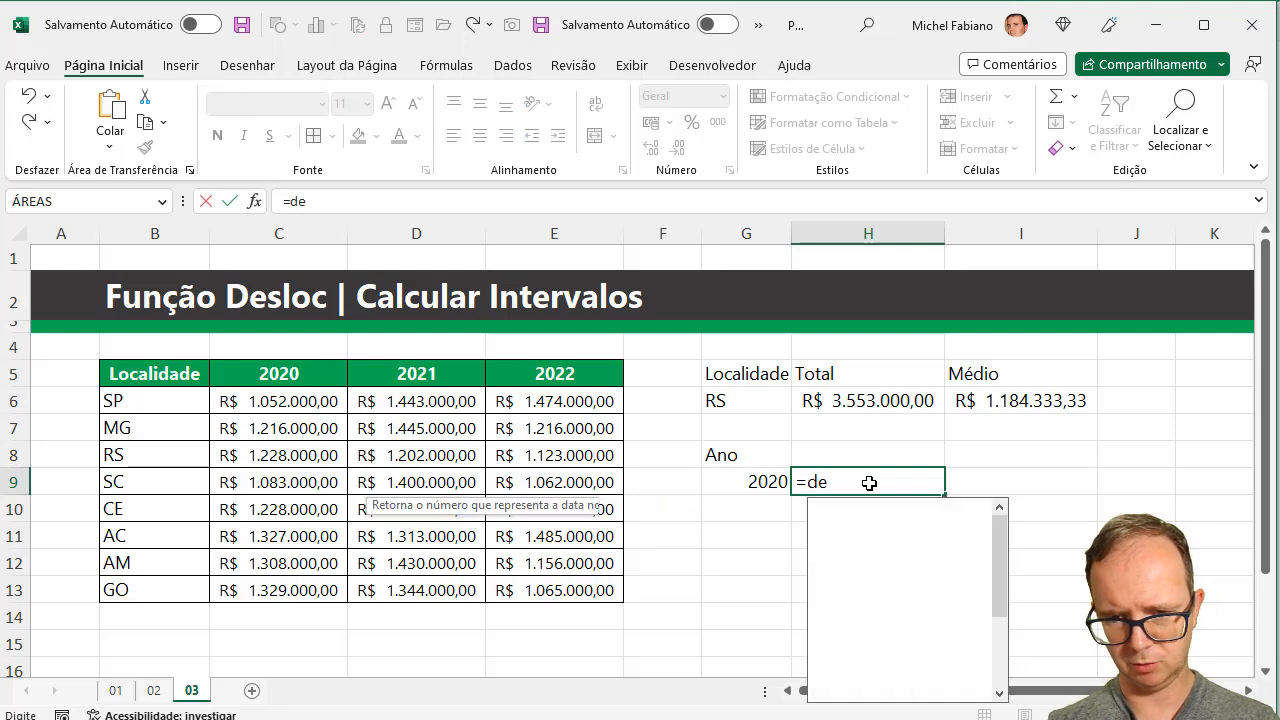
text(sloc()
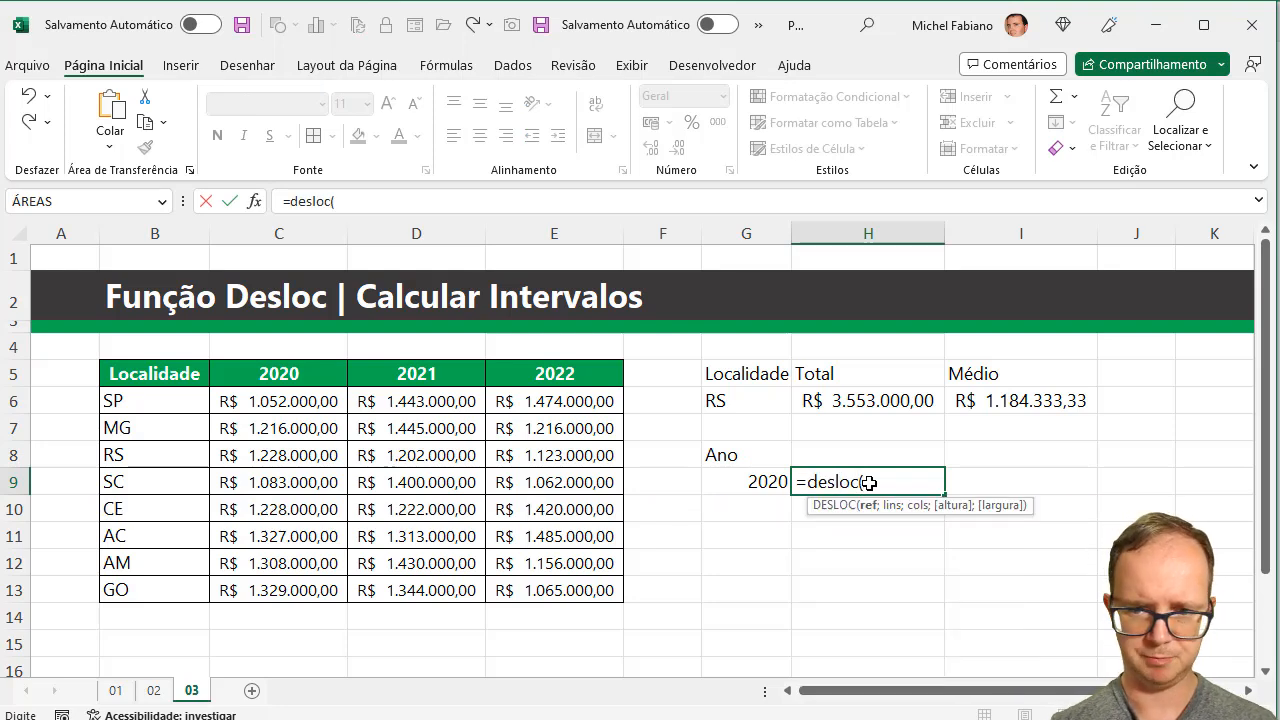
click(180, 373)
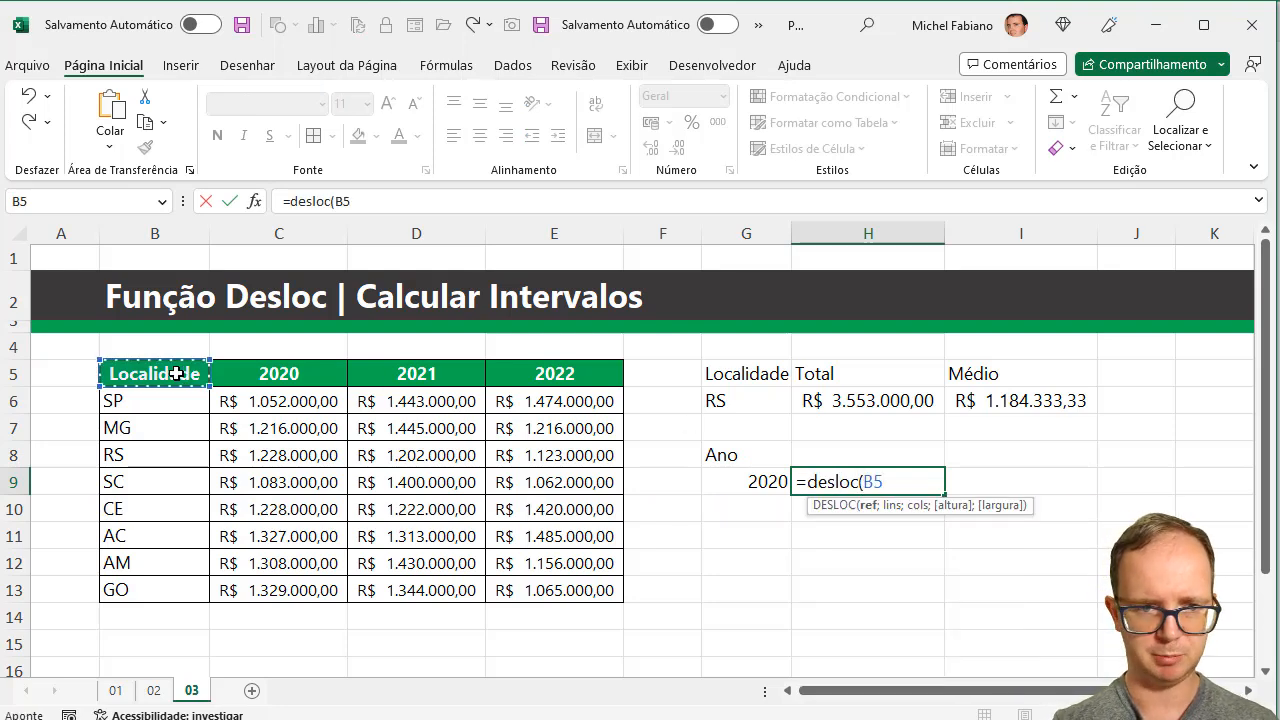
text(;)
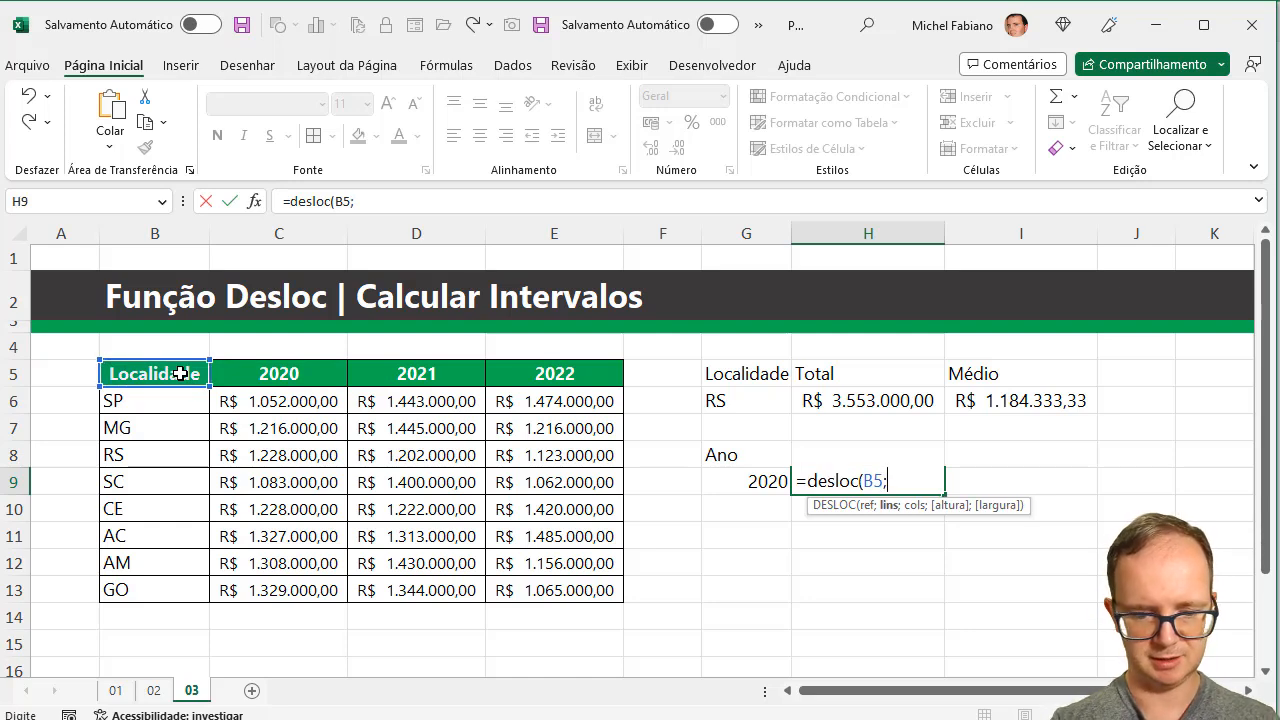
text(corresp)
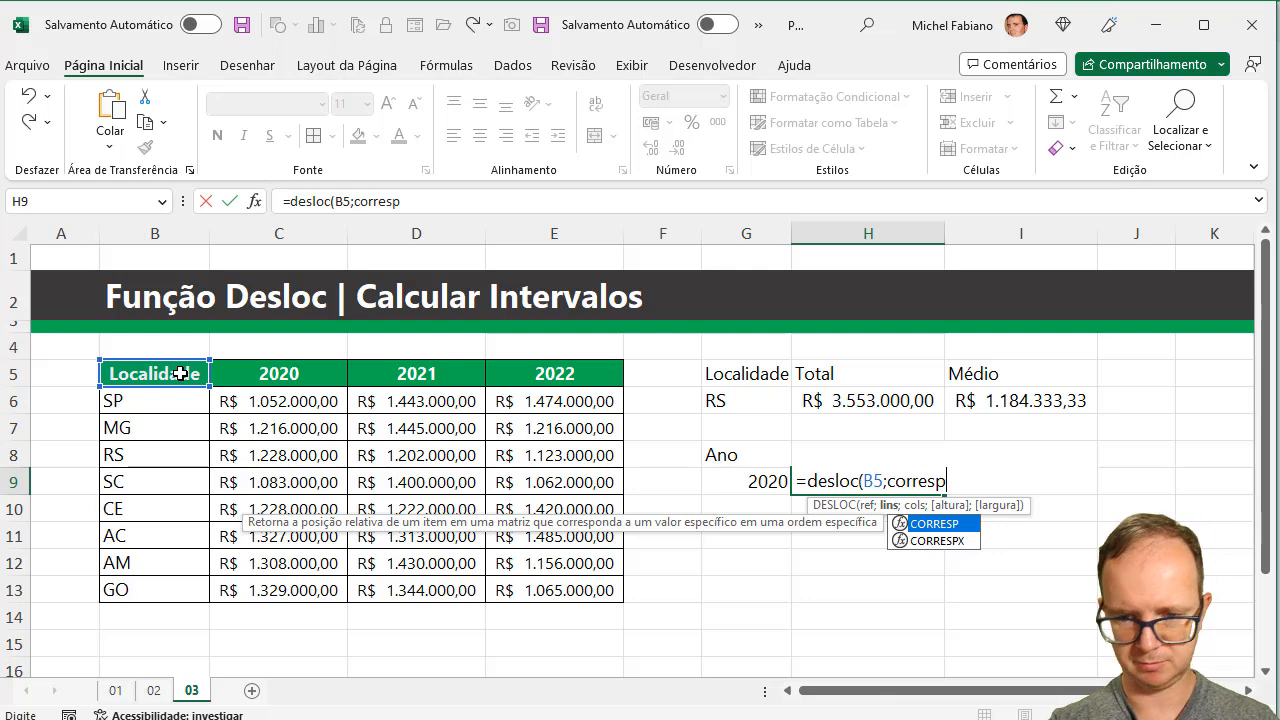
key(BackSpace)
key(BackSpace)
key(BackSpace)
key(BackSpace)
key(BackSpace)
key(BackSpace)
key(BackSpace)
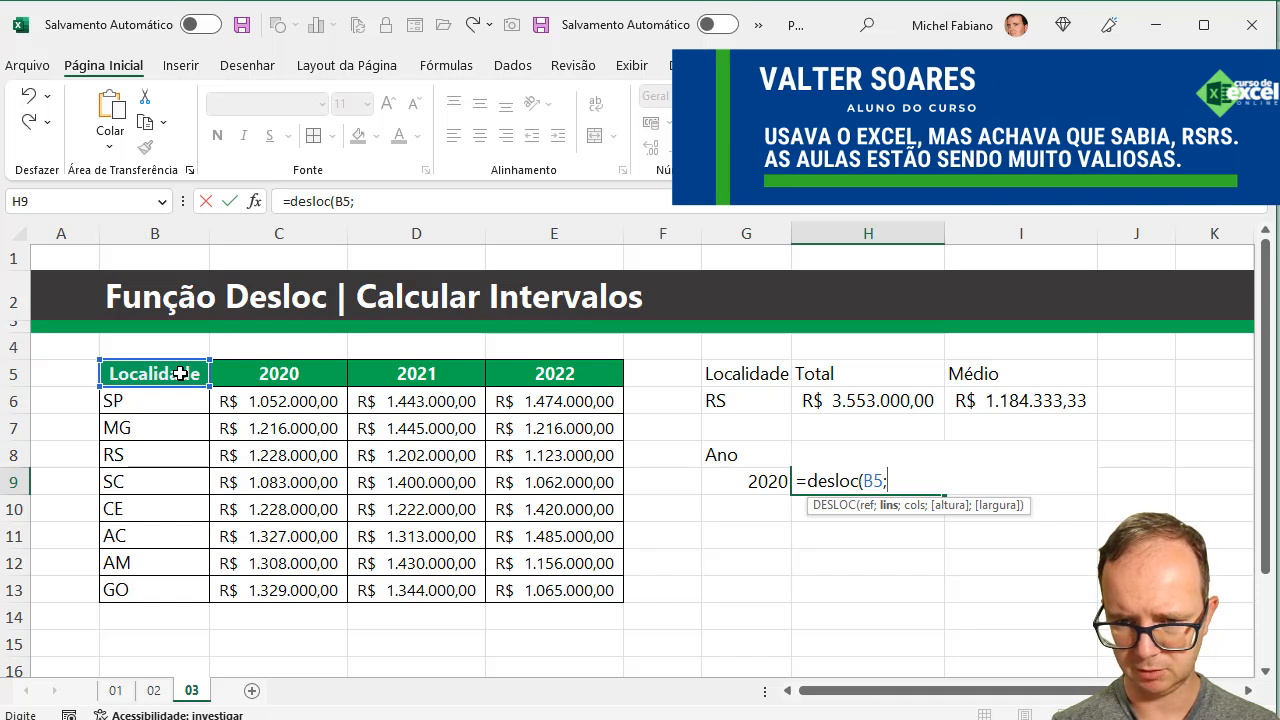
Step: Give H9's DESLOC formula a row offset of 1 and CORRESP(G9;C5:E5;0) as the column offset
text(1;)
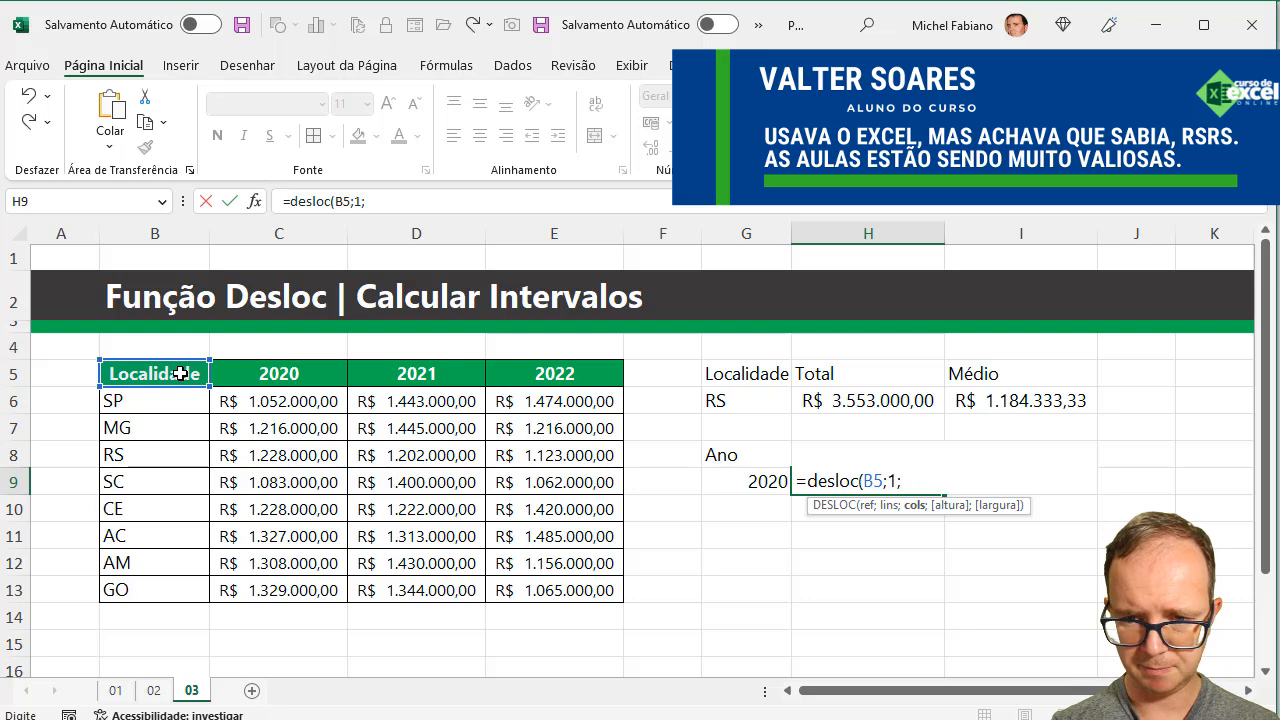
text(corresp()
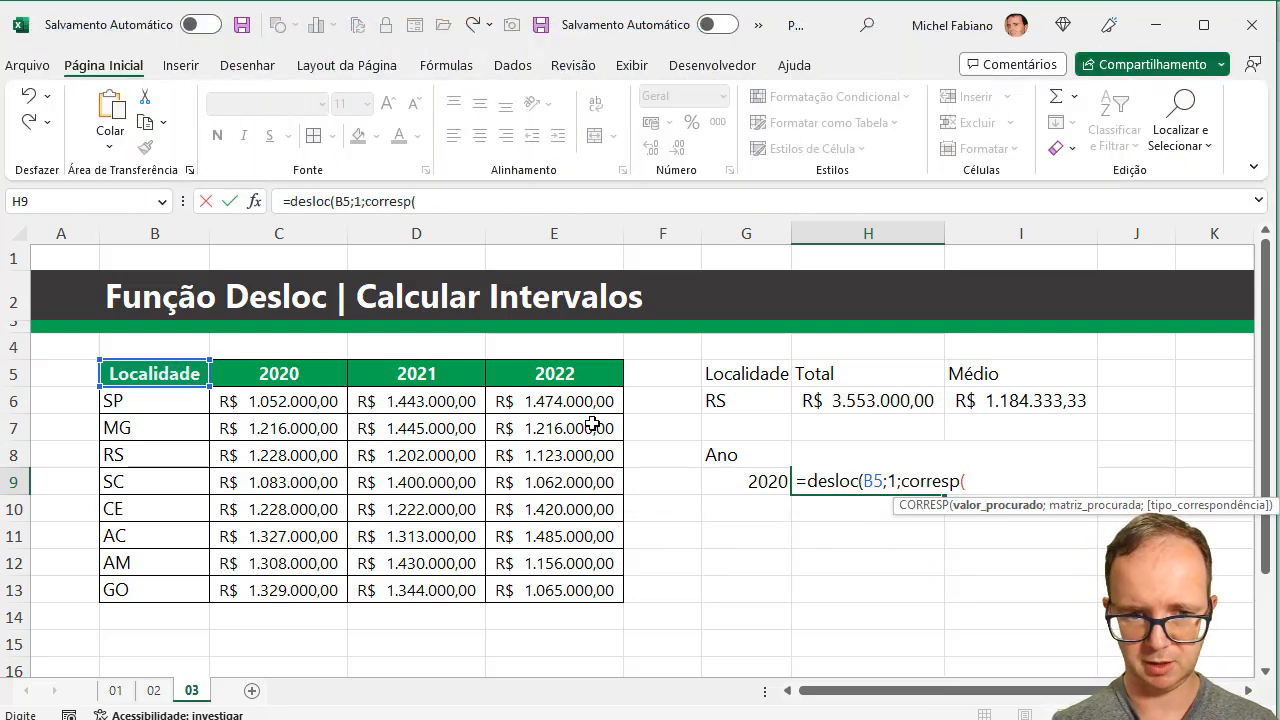
click(745, 480)
text(;)
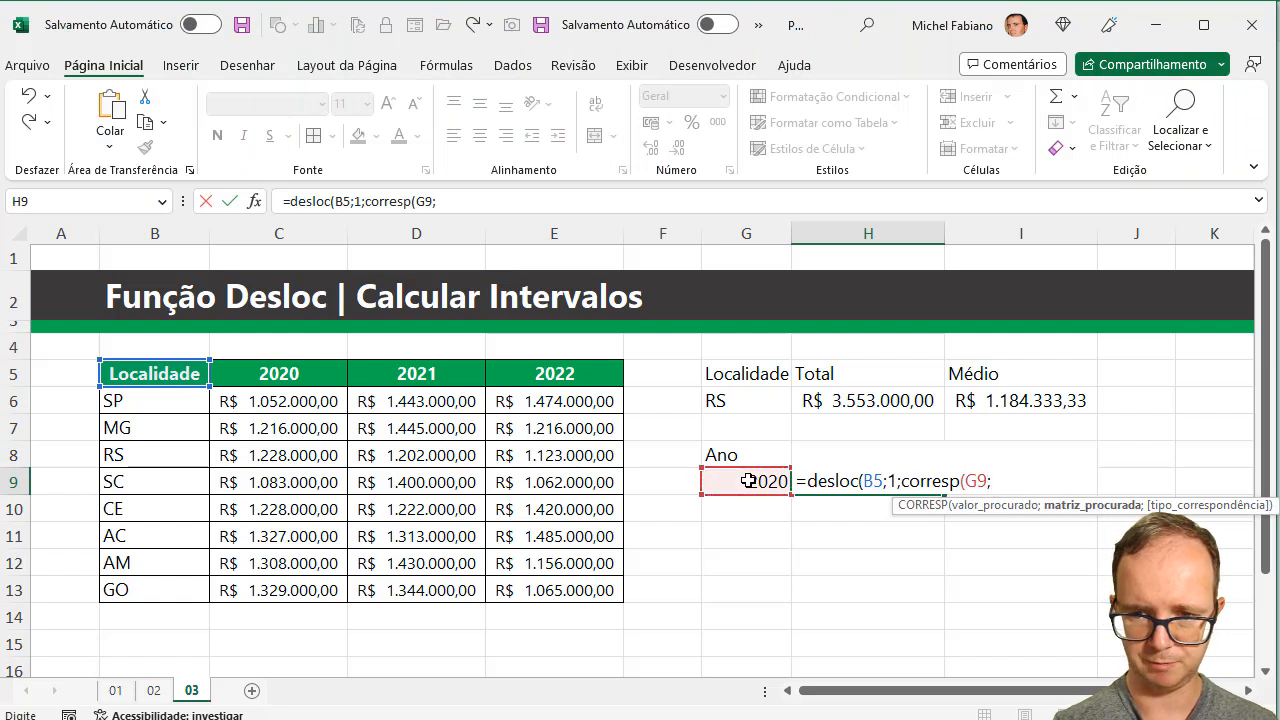
drag(292, 372, 533, 372)
text(;0)
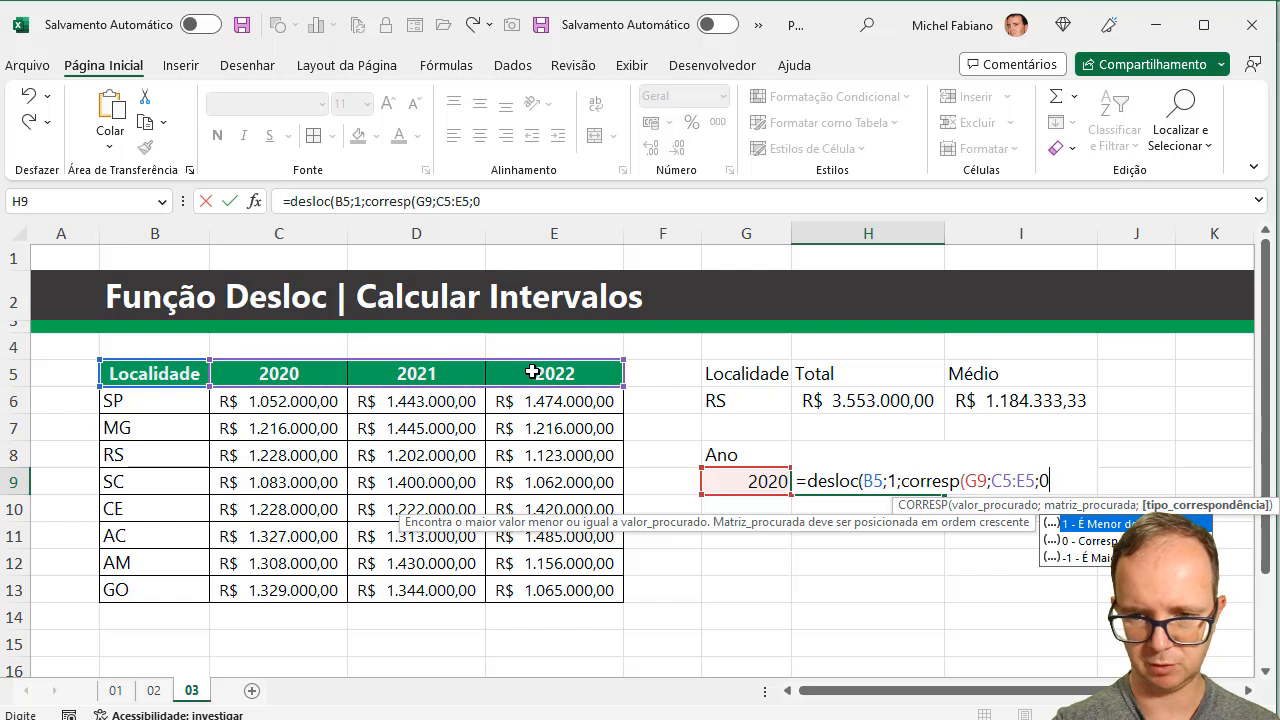
text())
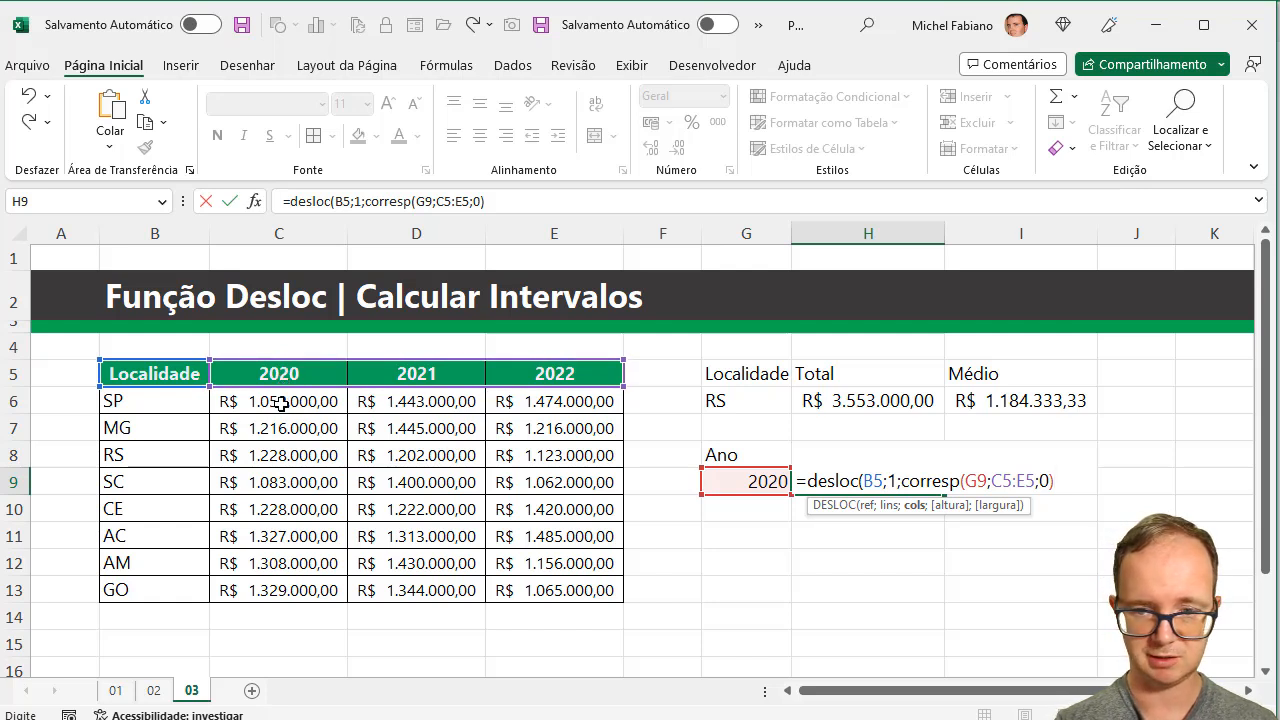
Step: Complete H9's DESLOC formula with a height of 8 and an empty width argument
text(;)
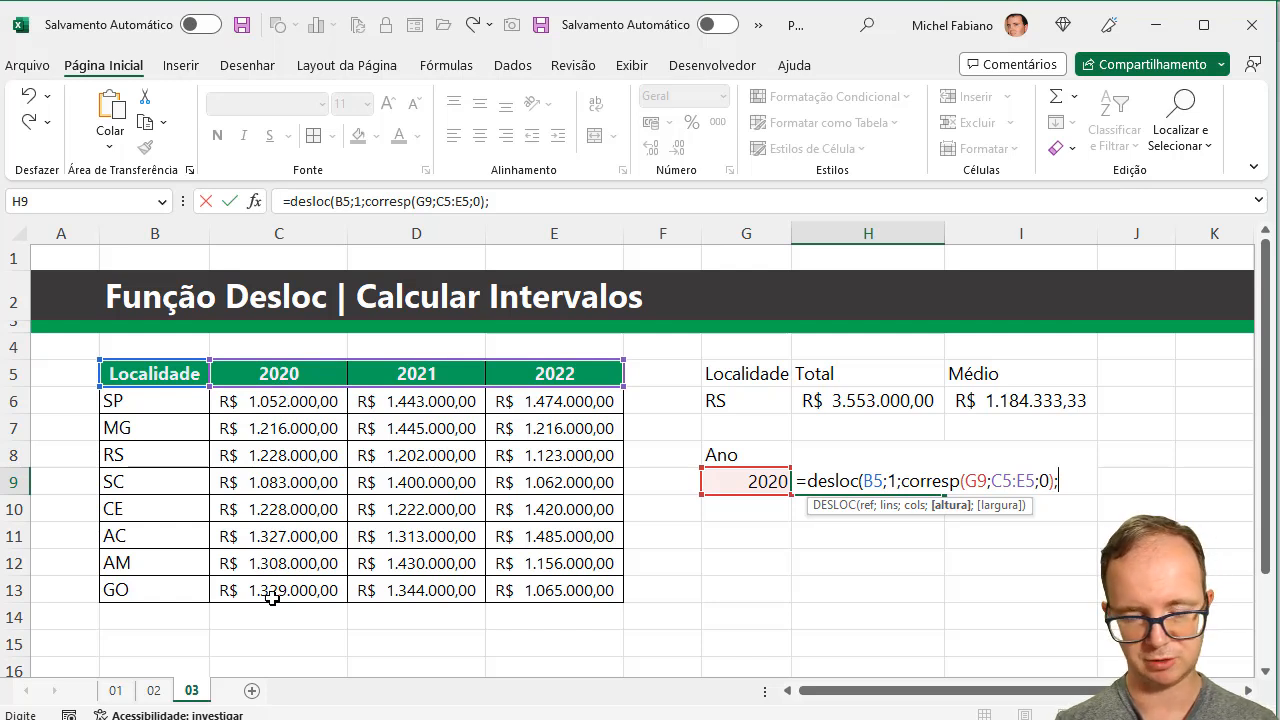
text(8)
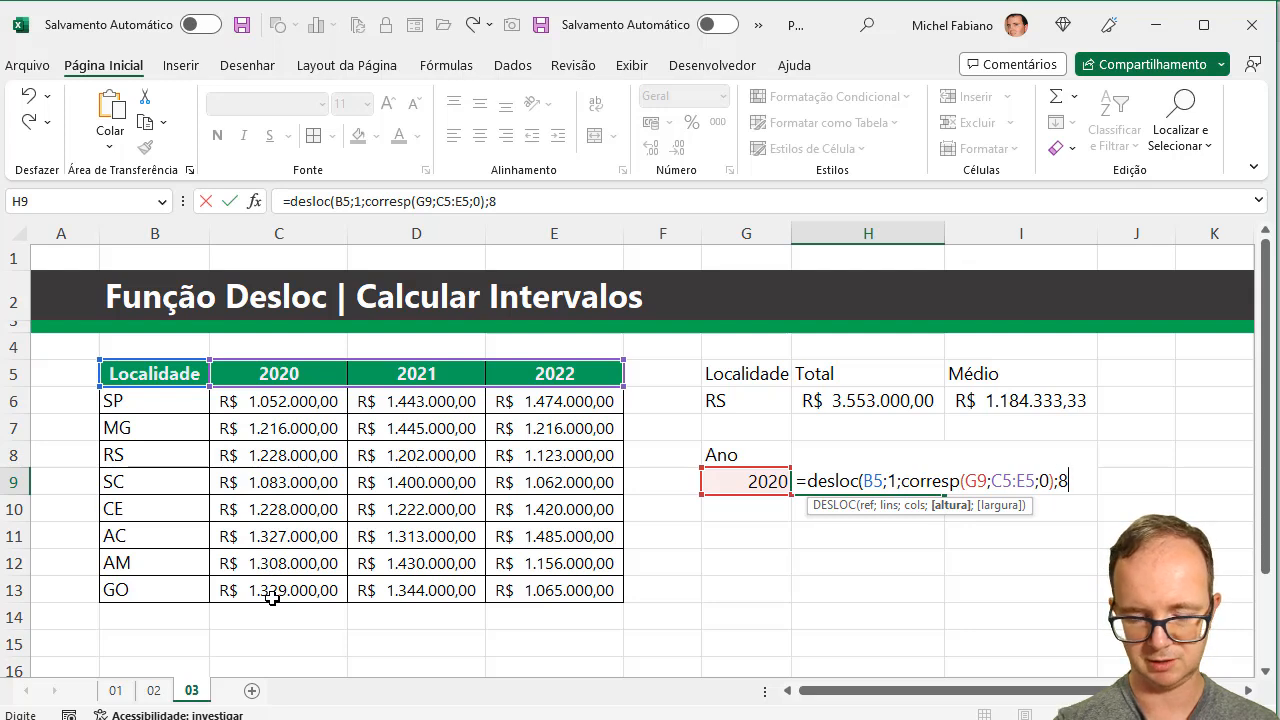
text(;)
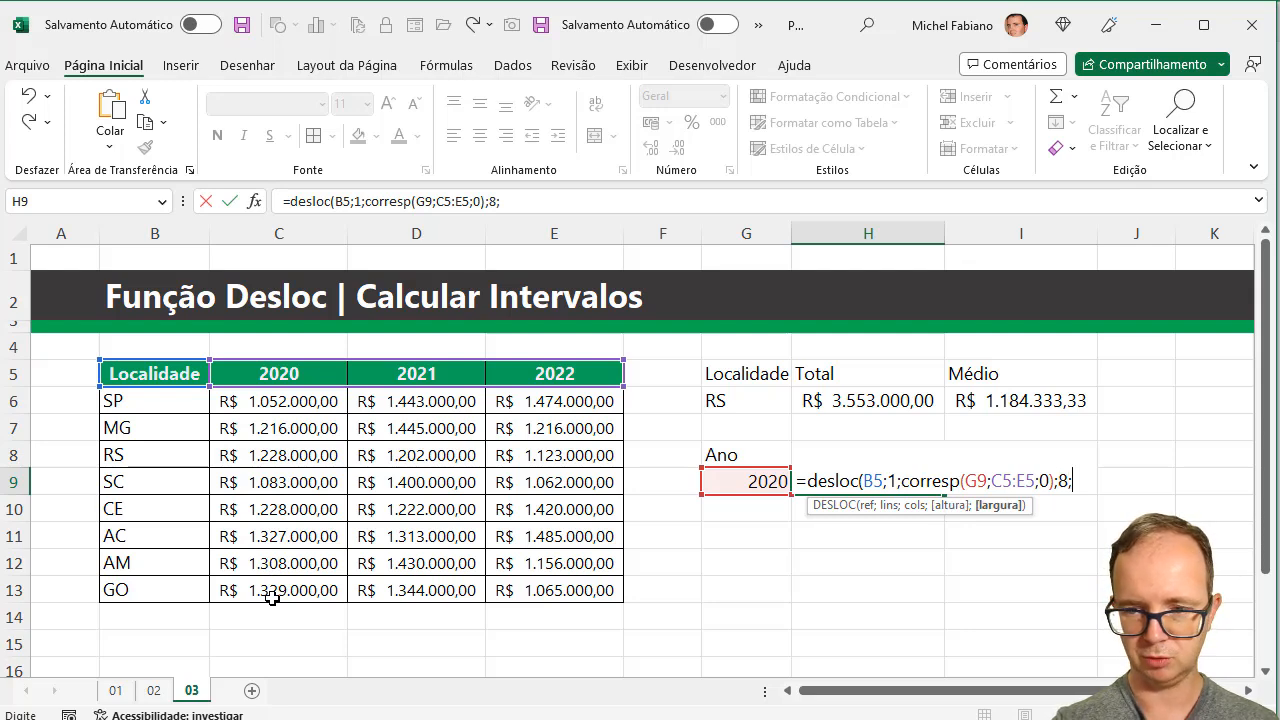
key(Return)
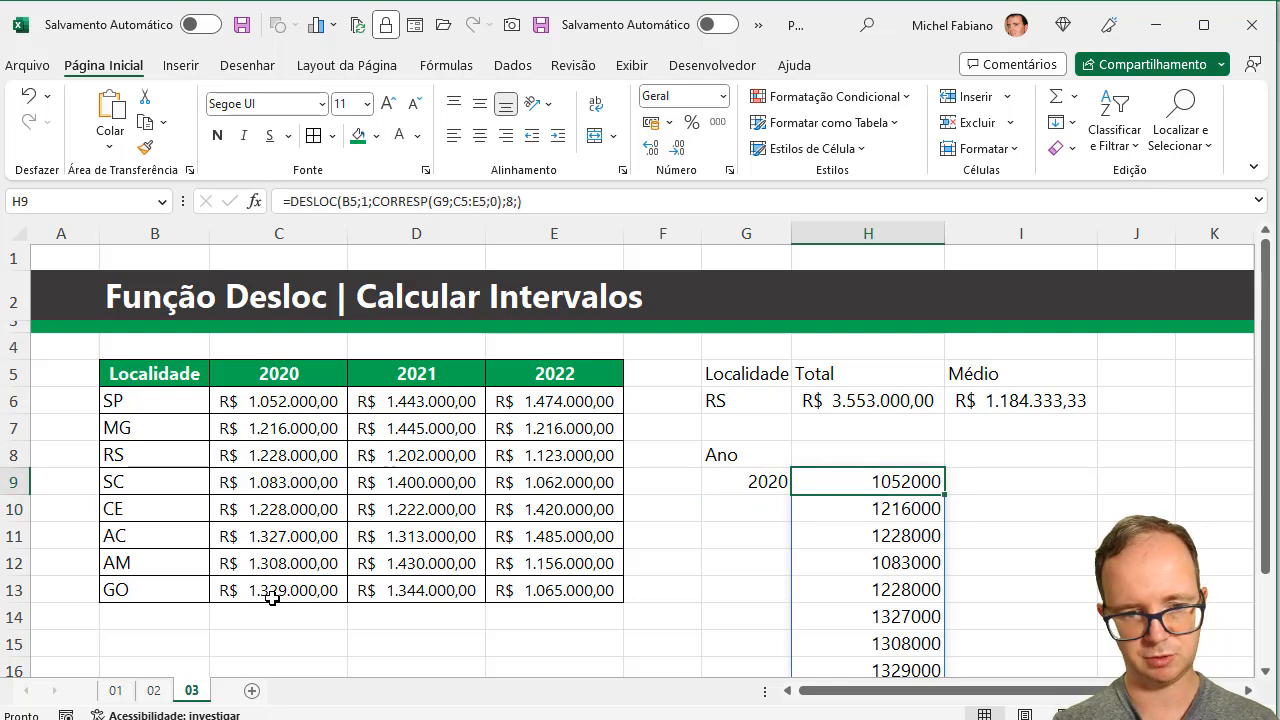
Step: Examine the values returned down column H by H9's DESLOC formula
key(Down)
key(Down)
key(Down)
key(Down)
key(Down)
key(Down)
key(Down)
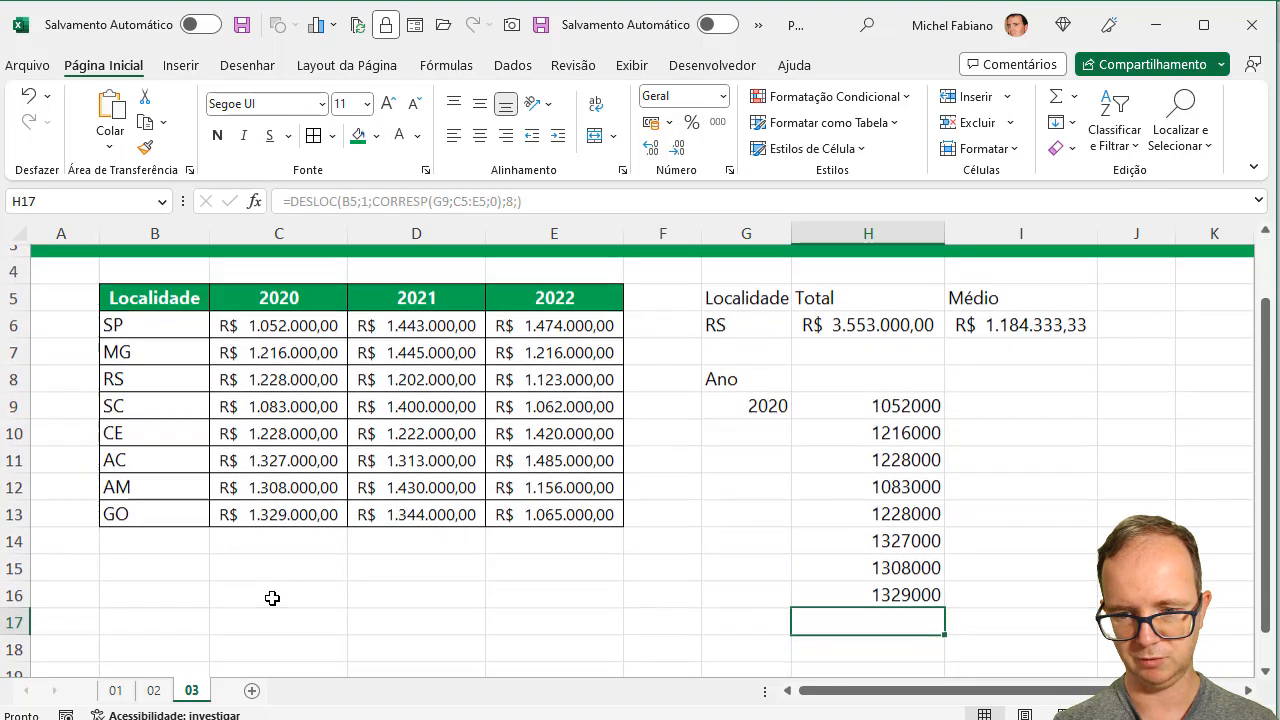
key(Up)
key(Up)
key(Up)
key(Up)
key(Up)
key(Up)
key(Up)
Step: Change the year in G9 to 2021
key(Left)
key(Up)
key(F2)
key(BackSpace)
text(1)
key(Return)
key(Up)
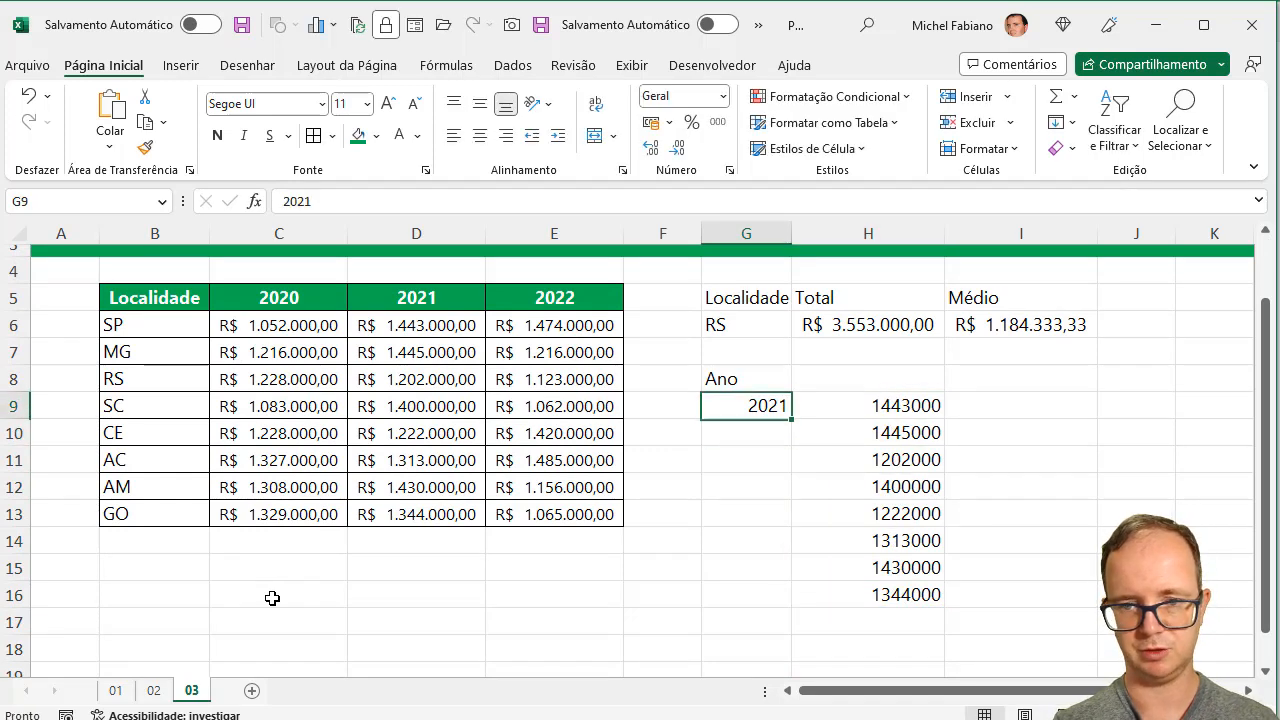
key(Right)
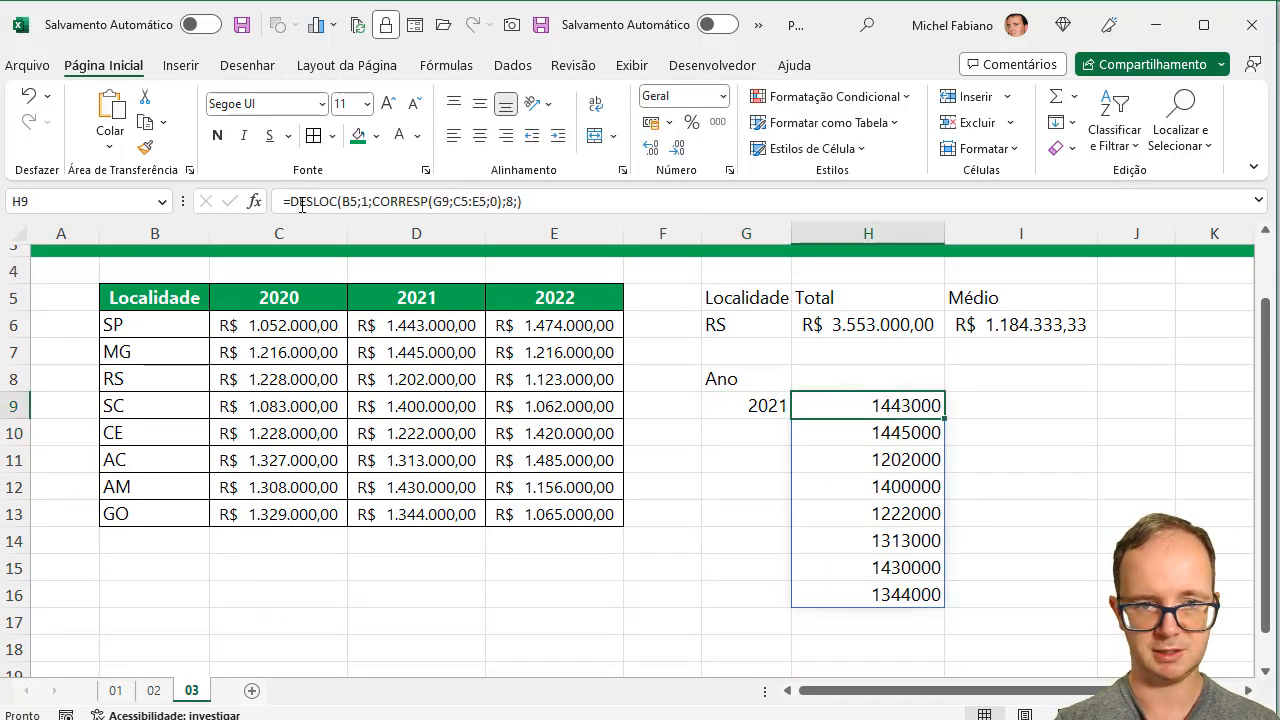
text(soma)
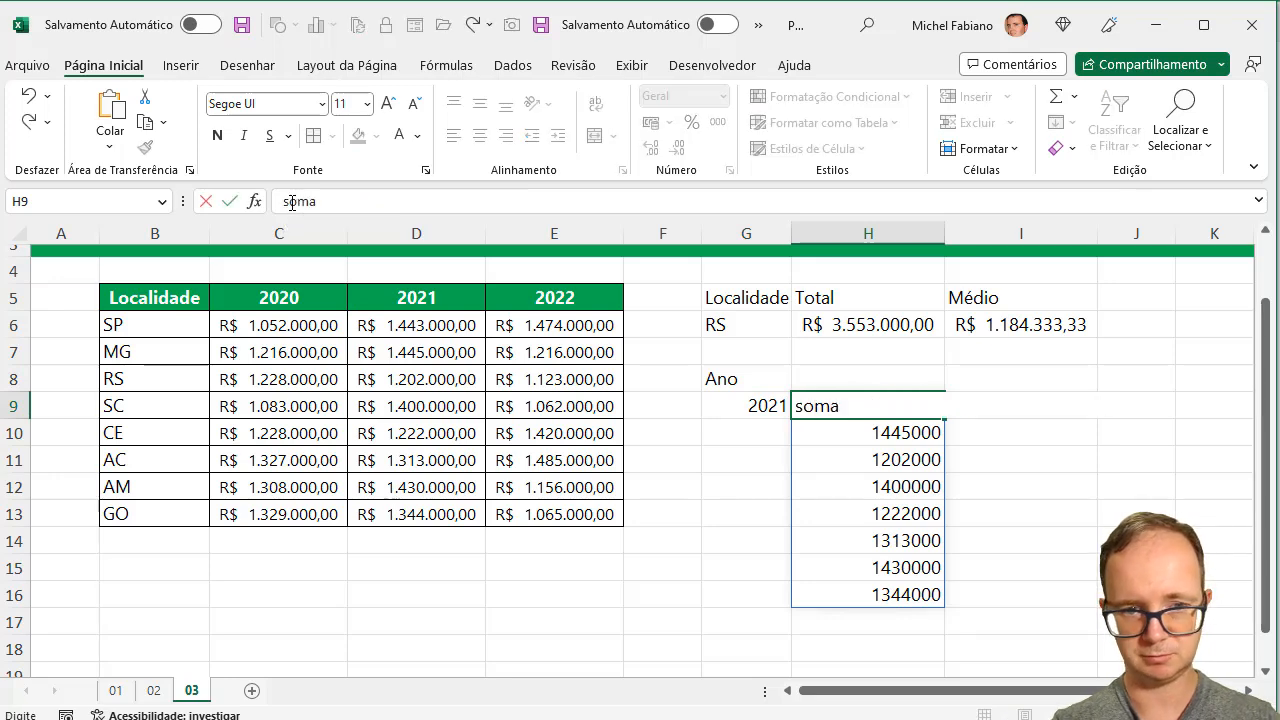
key(Escape)
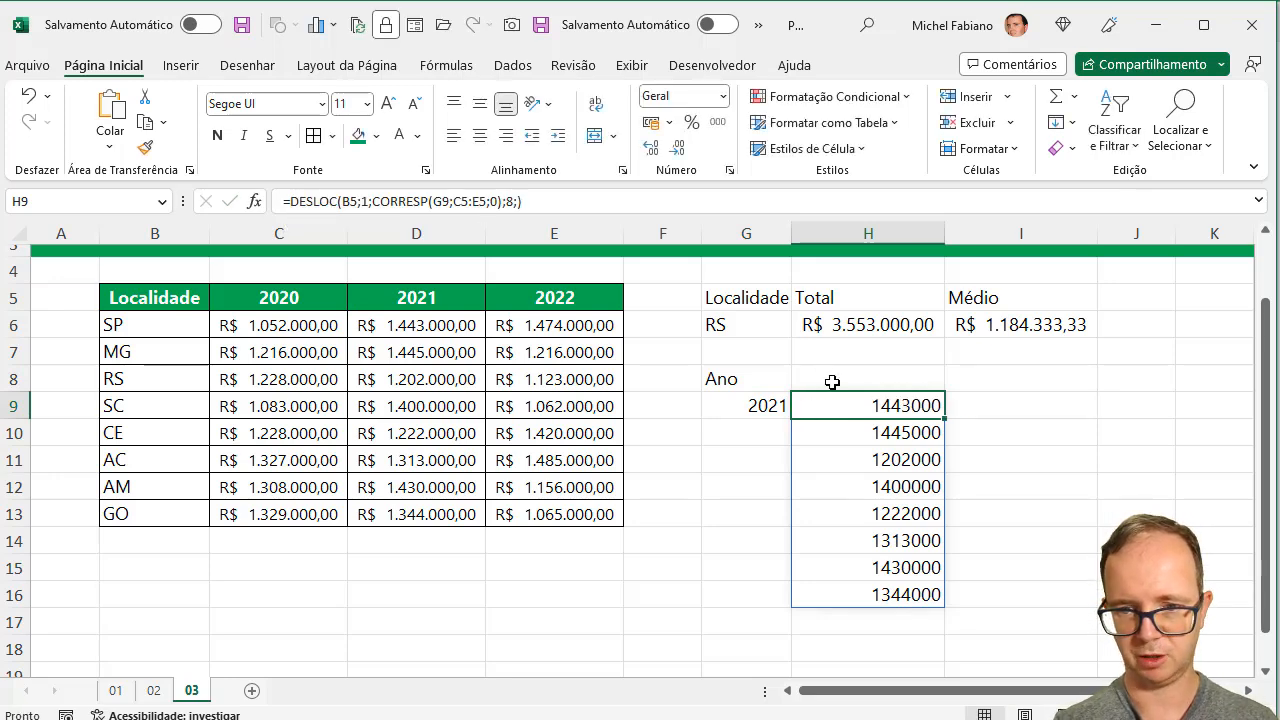
Step: Wrap H9's DESLOC formula in SOMA to total the values of the chosen year
double_click(831, 405)
click(808, 404)
text(soma()
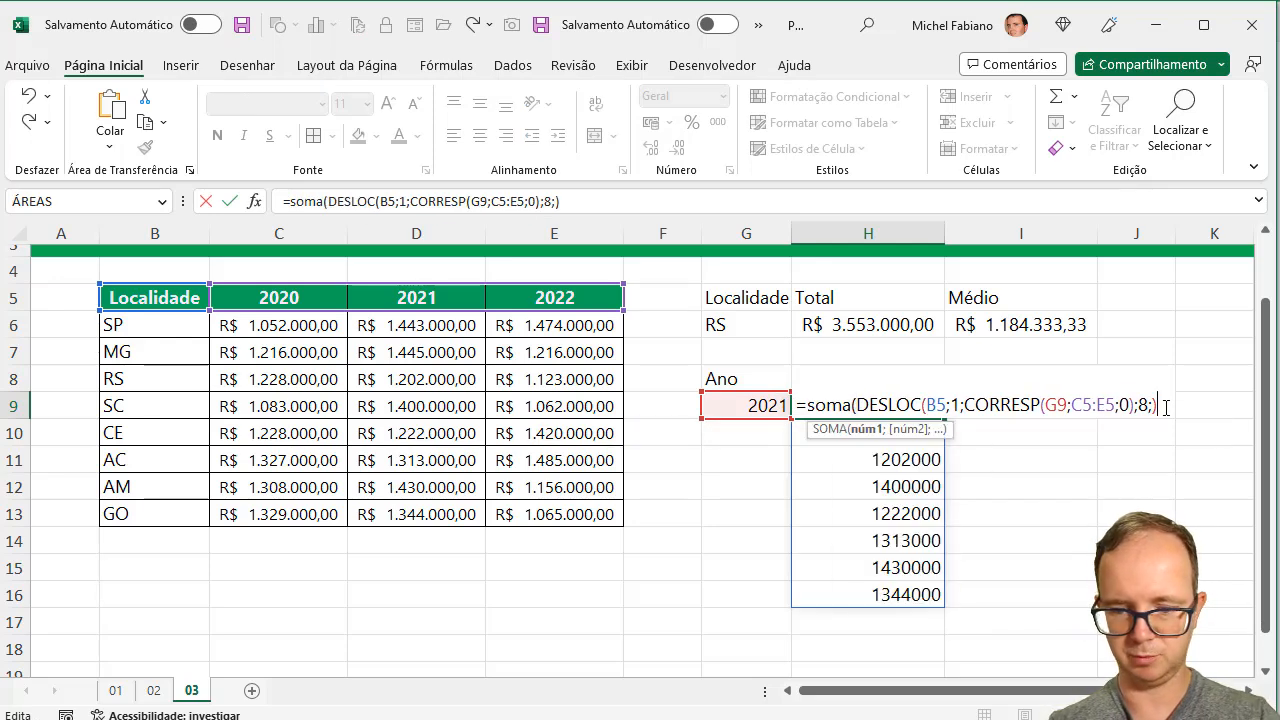
text())
key(Return)
key(Up)
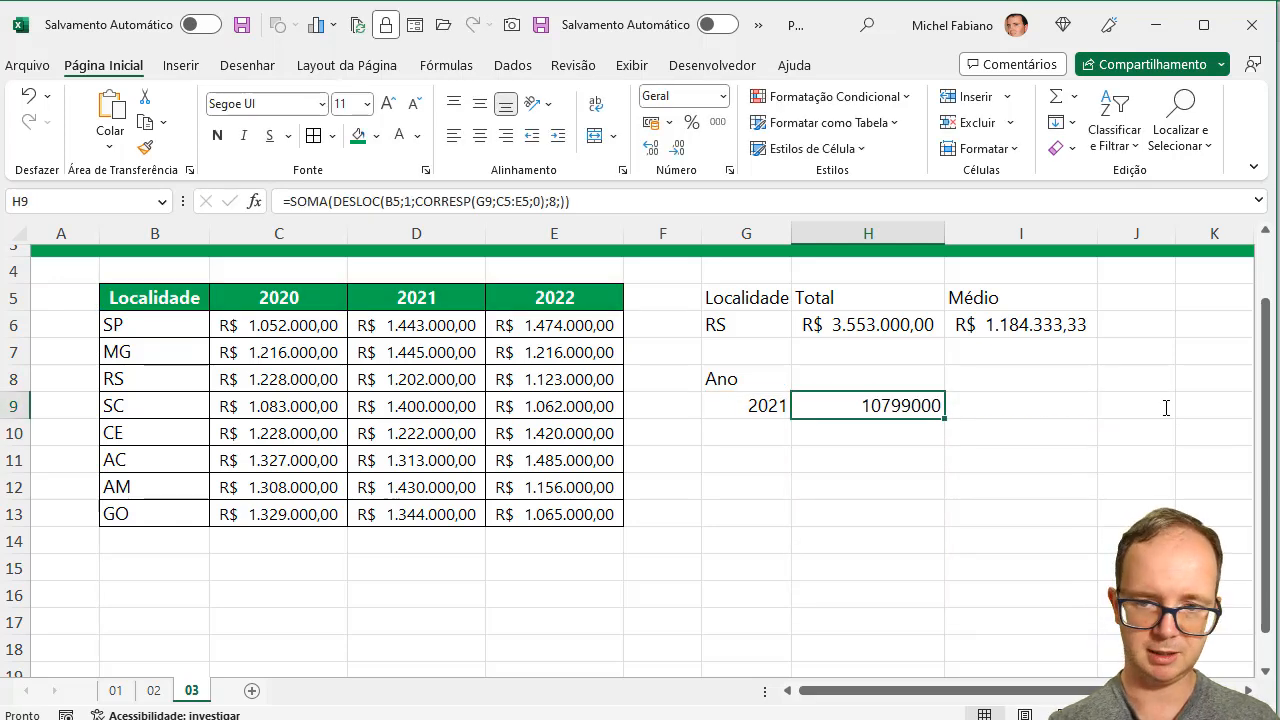
Step: Review the references and arguments in H9's SOMA formula
double_click(925, 404)
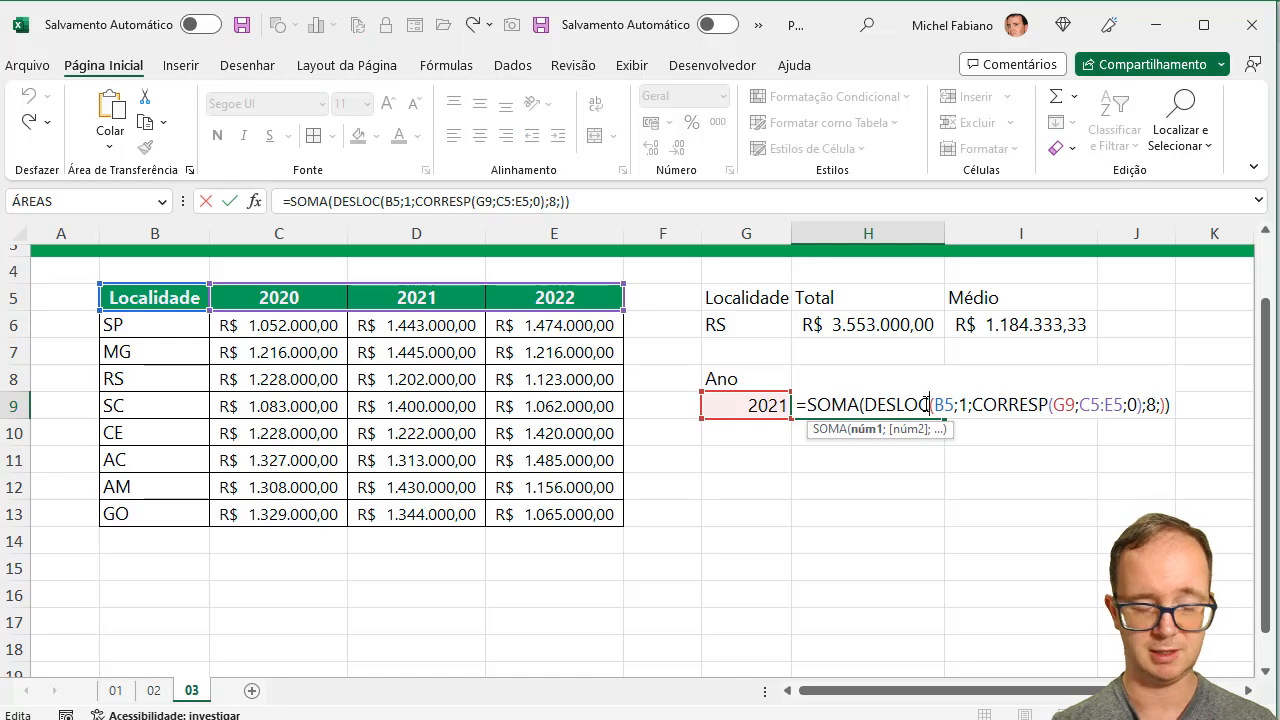
key(ctrl+shift+Return)
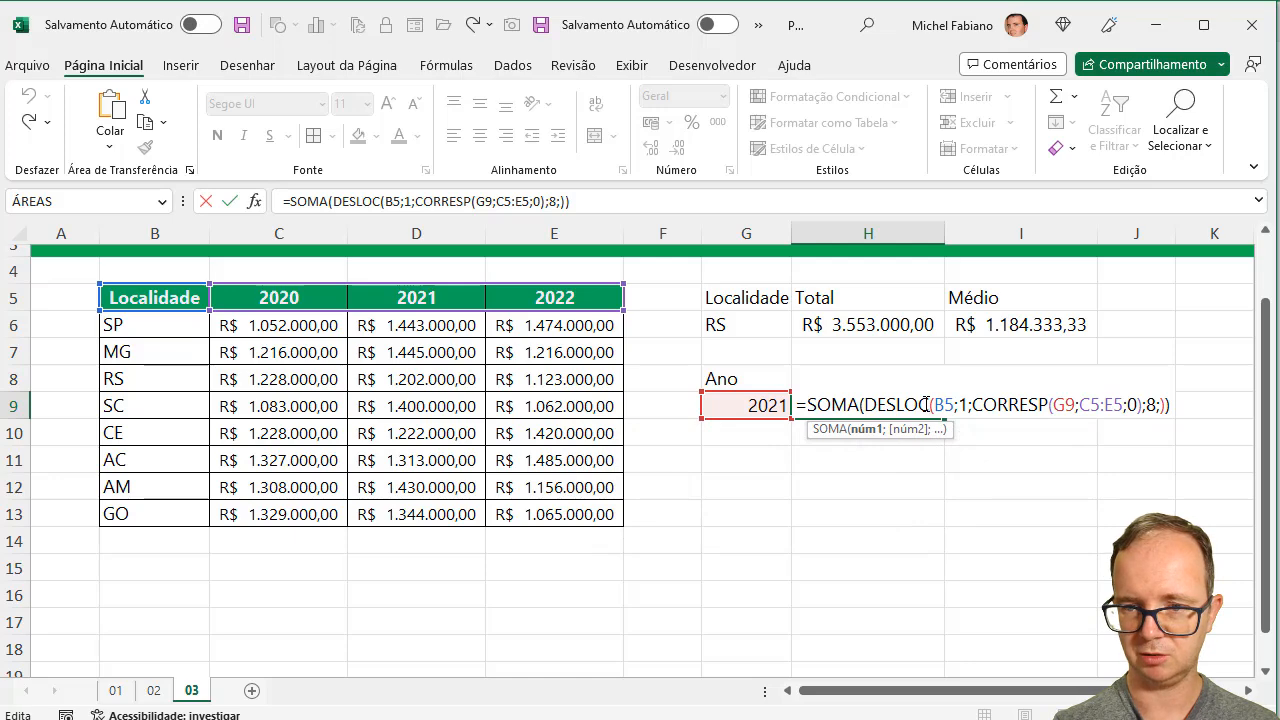
key(Return)
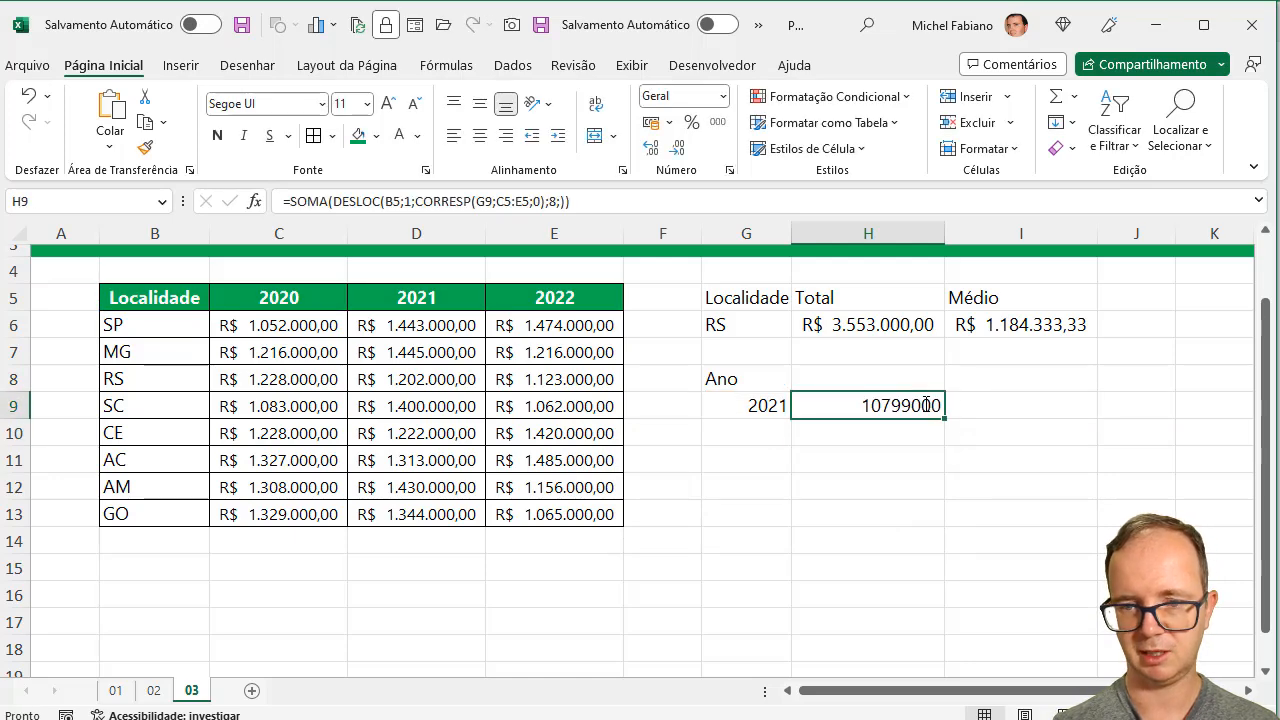
Step: Test H9's total by changing the year in G9 to 2022 and back to 2020
click(757, 406)
key(F2)
key(BackSpace)
text(2)
key(Return)
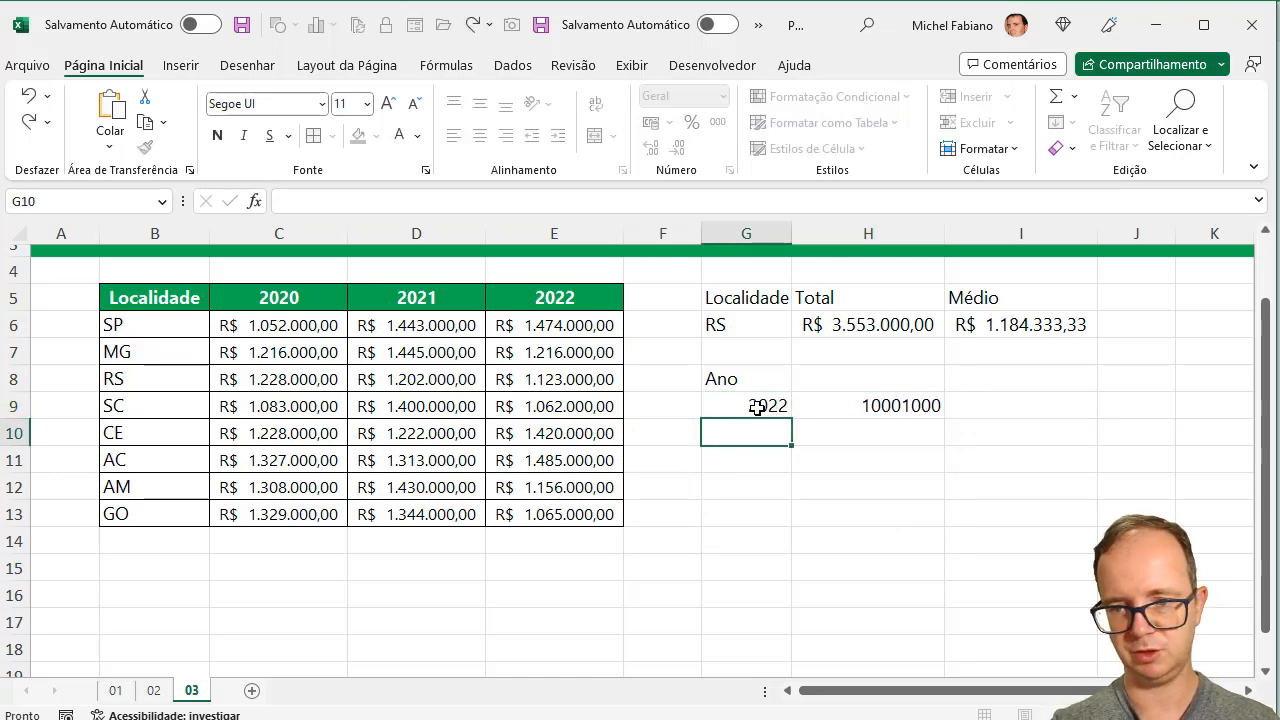
click(757, 406)
text(201)
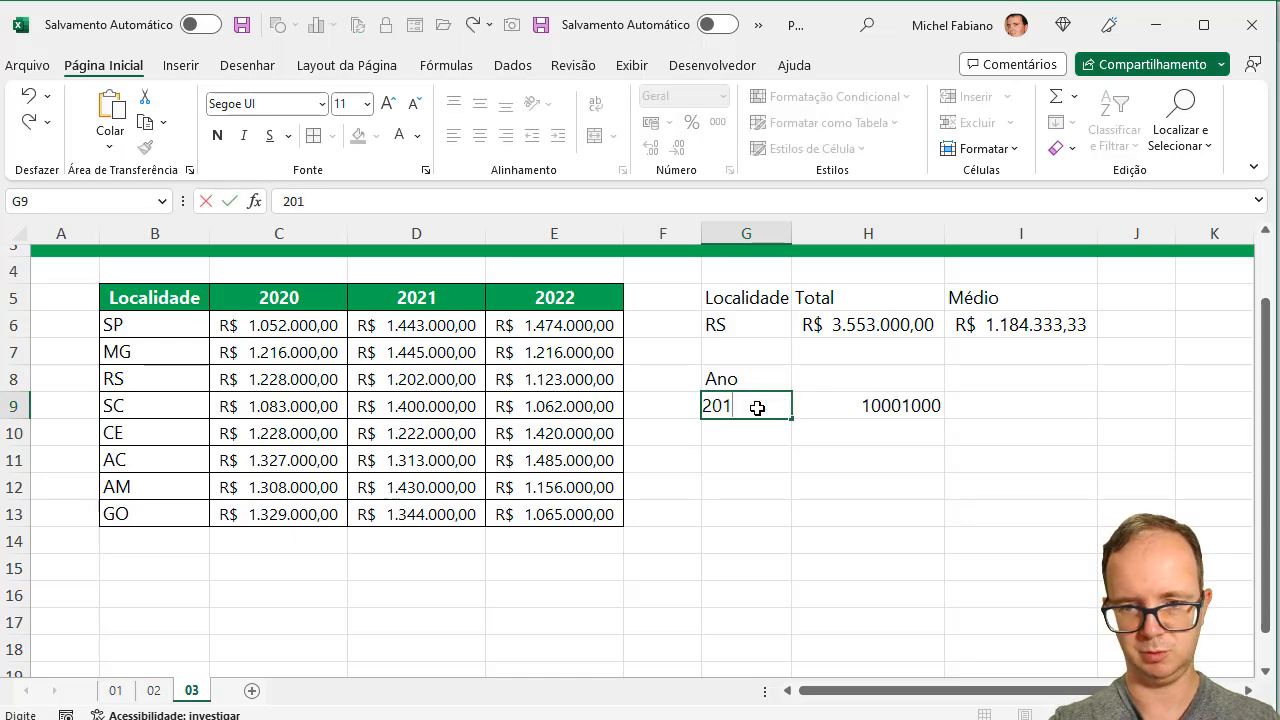
key(BackSpace)
text(20)
key(Return)
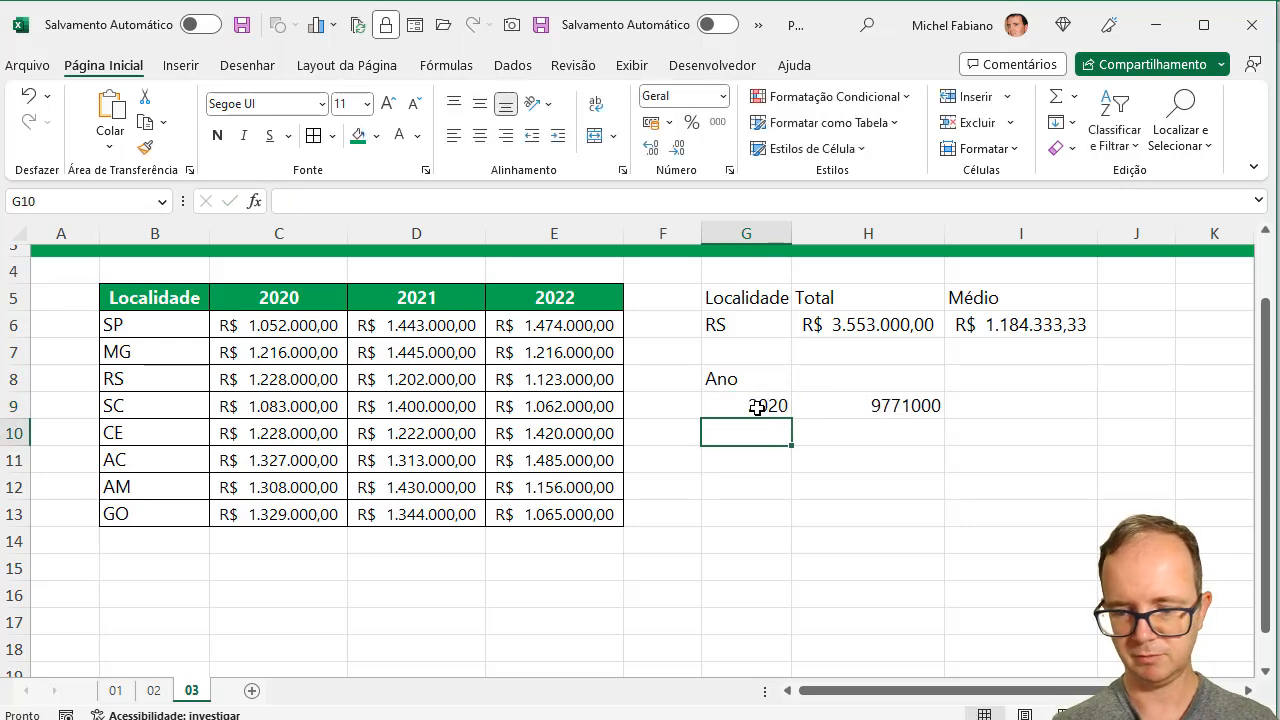
key(Up)
key(Up)
key(Up)
key(Up)
key(Up)
key(Up)
key(Up)
key(Up)
key(Up)
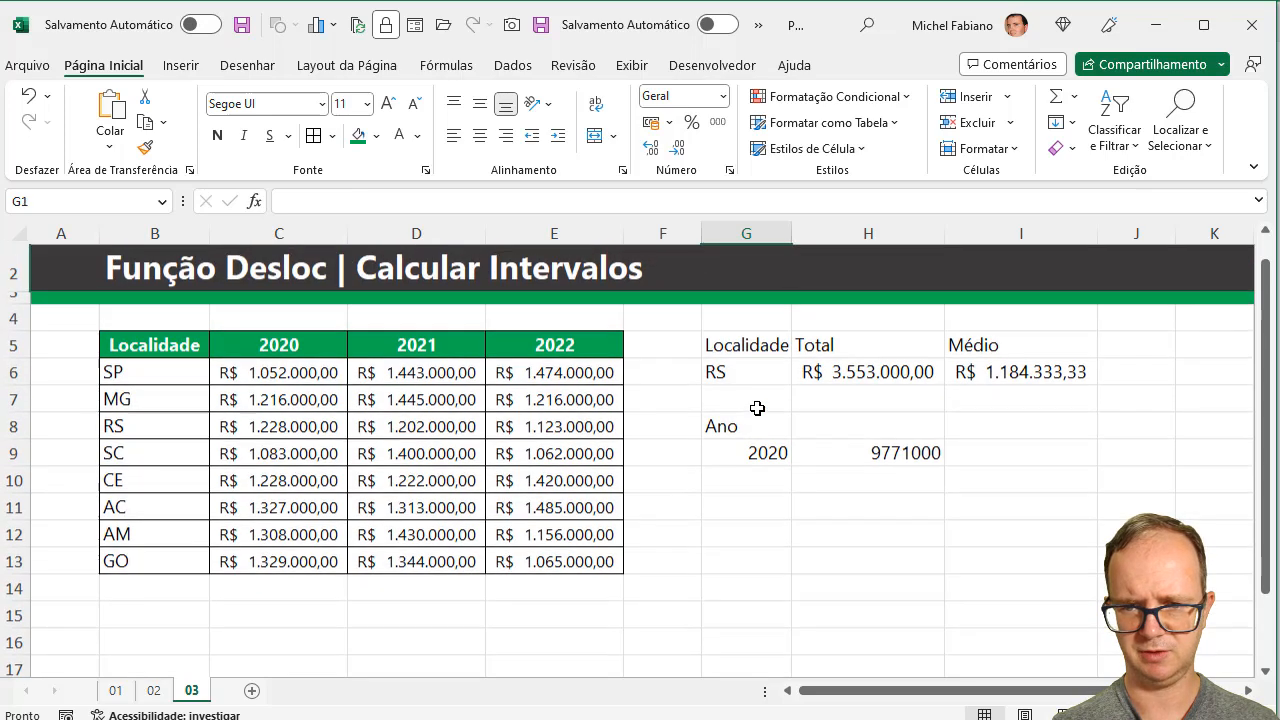
key(Down)
key(Down)
key(Down)
key(Down)
key(Down)
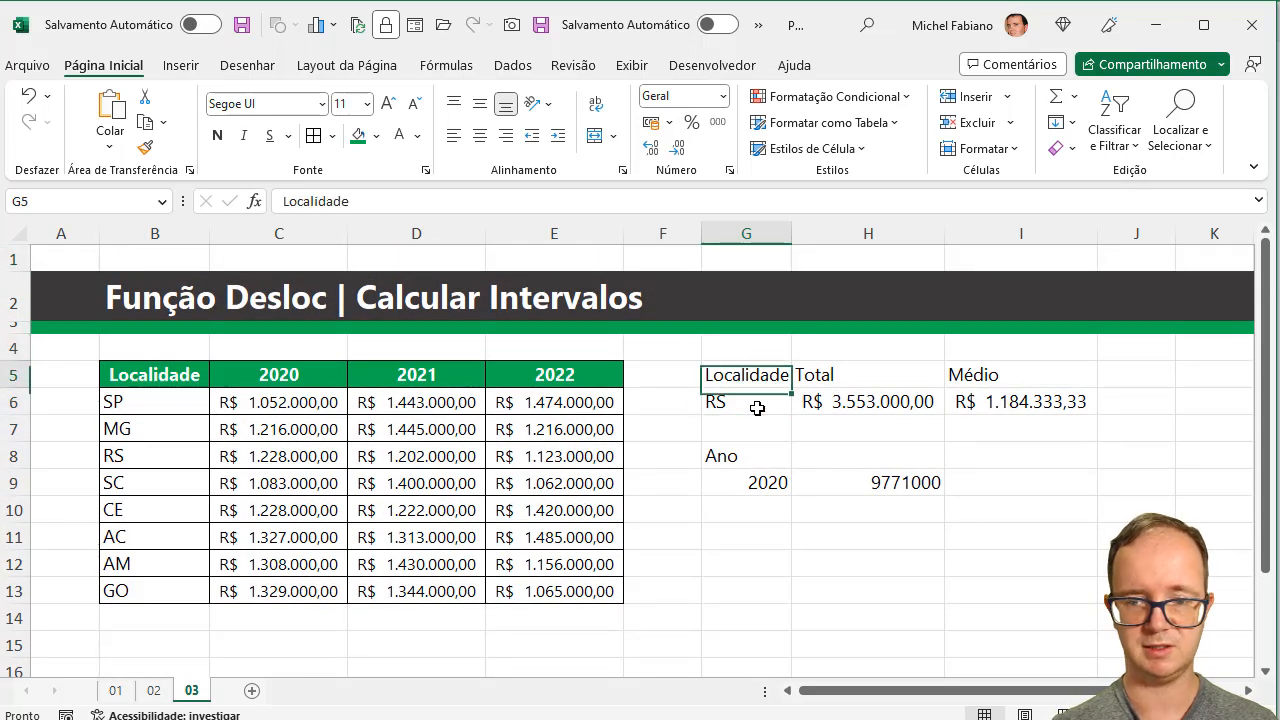